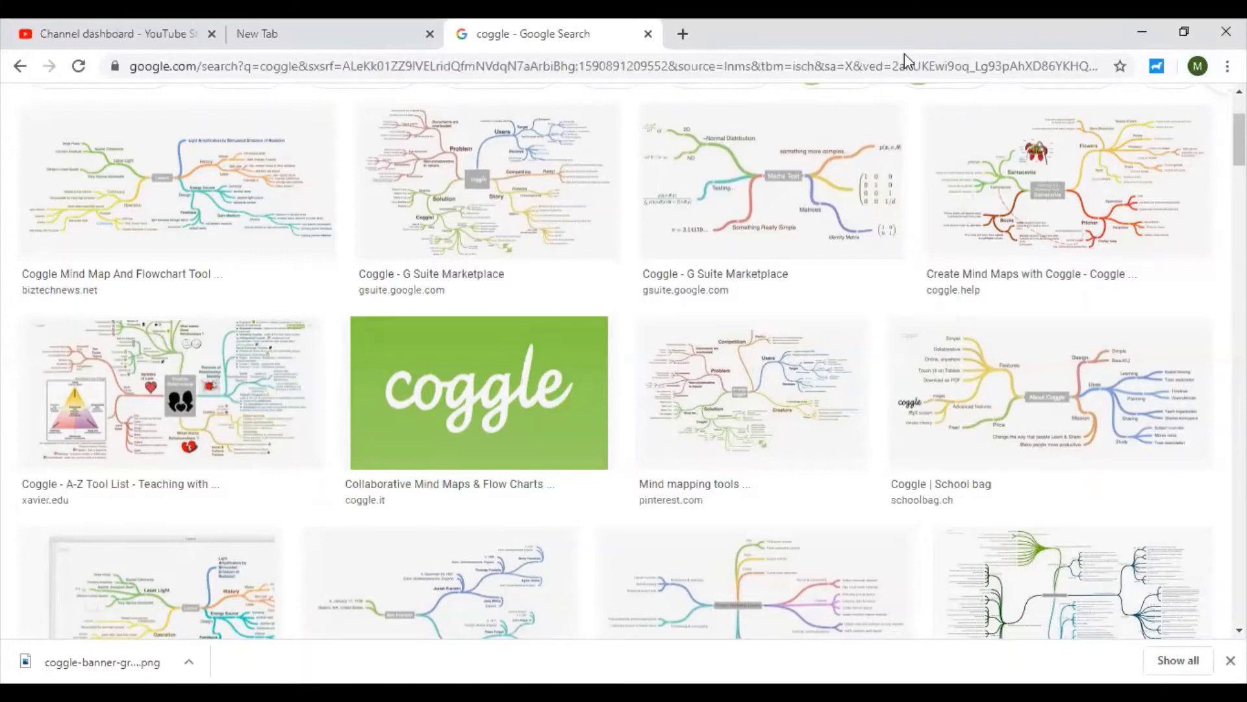
- Go to coggle.it in the empty browser tab
left_click(261, 40)
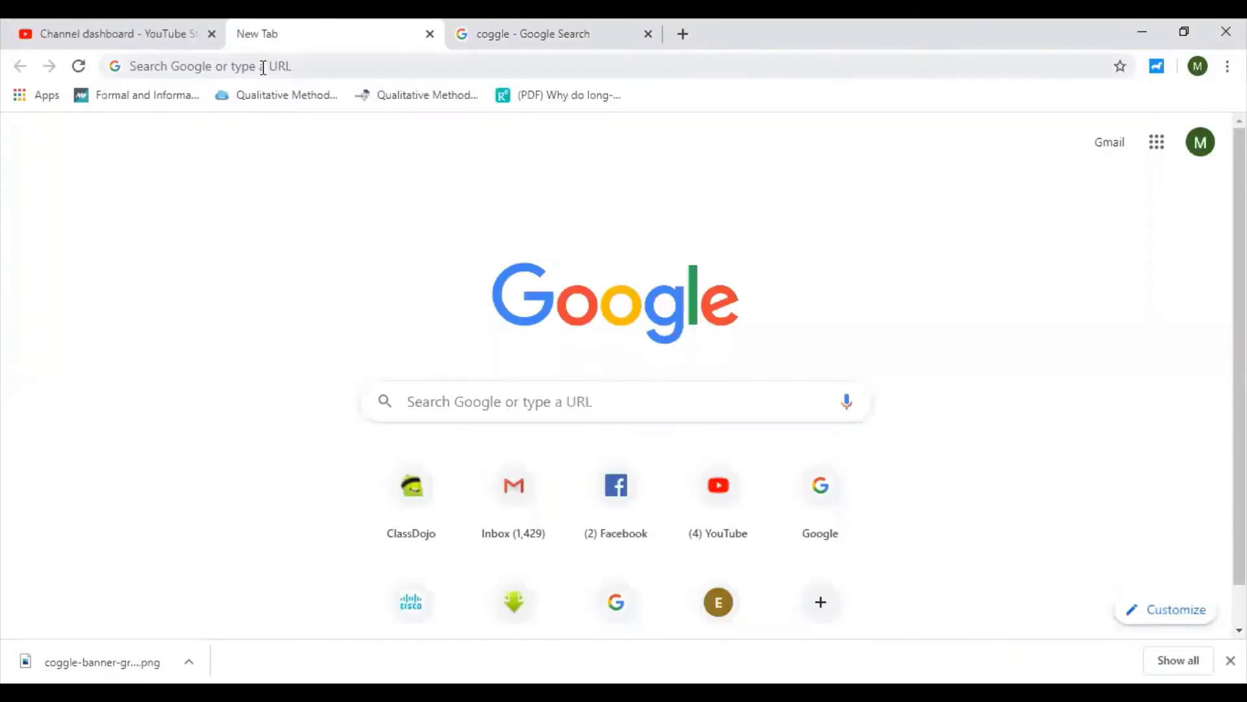
left_click(264, 68)
type("c")
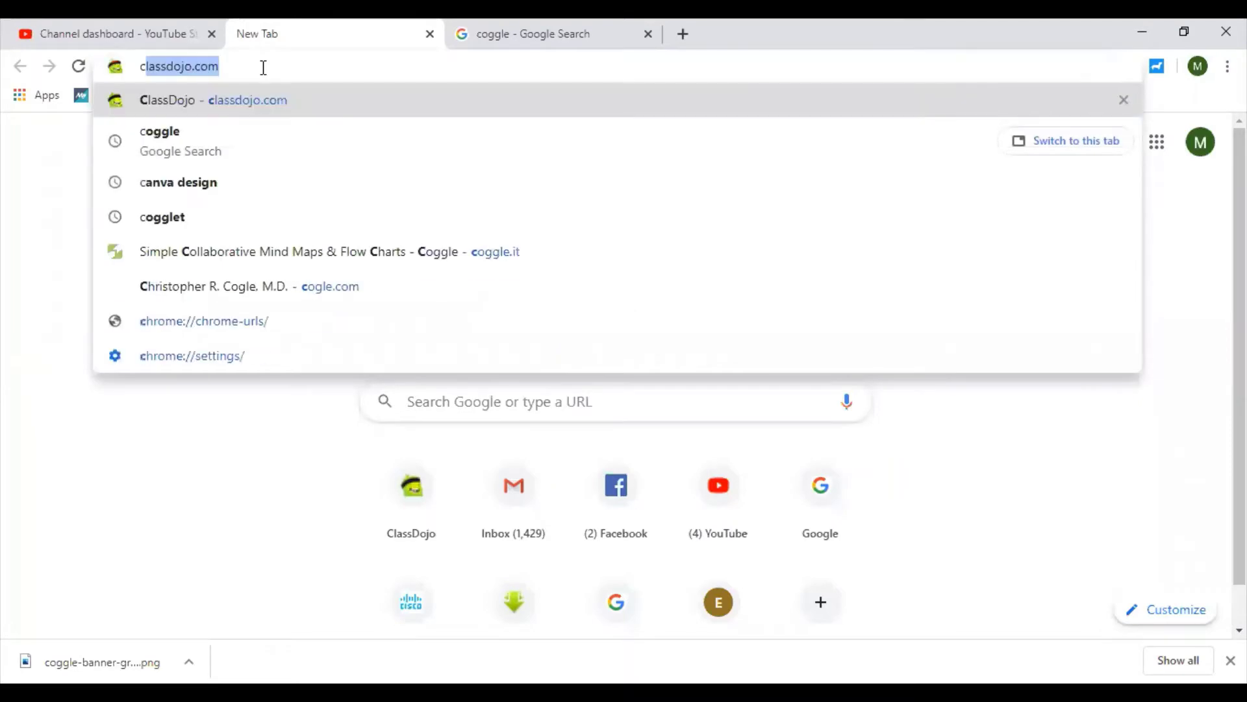
type("oo")
key("BackSpace")
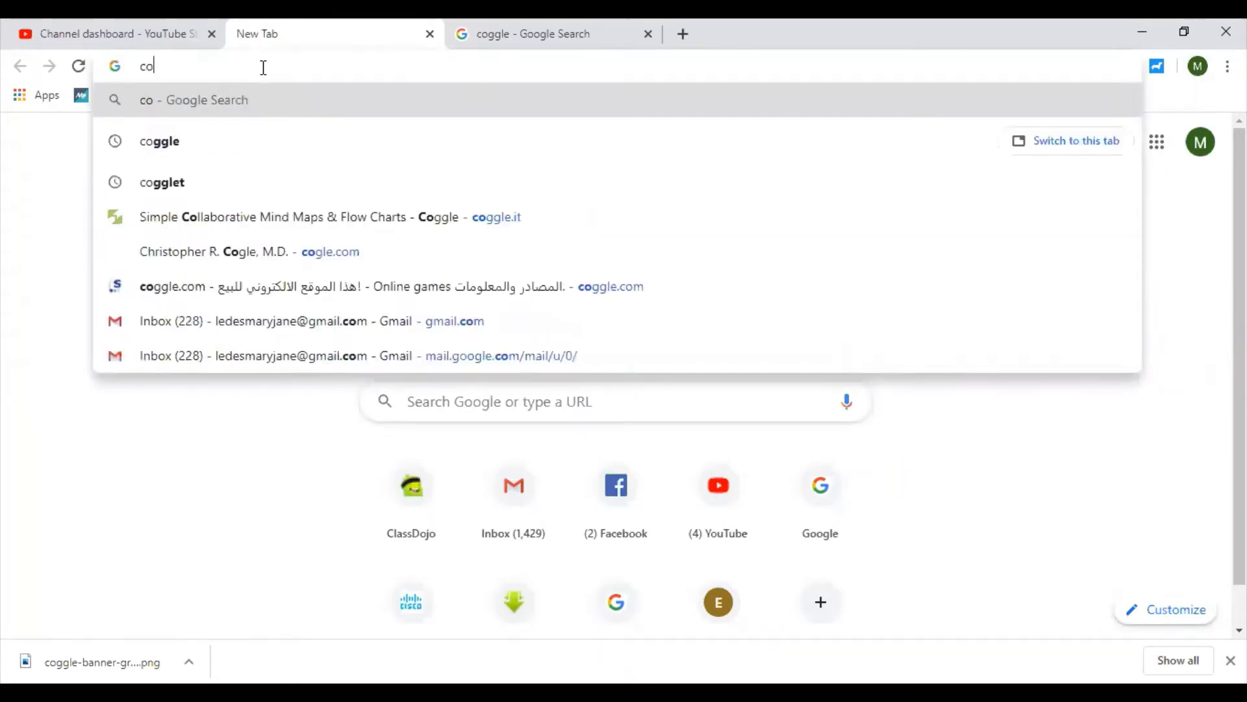
type("ggle.it")
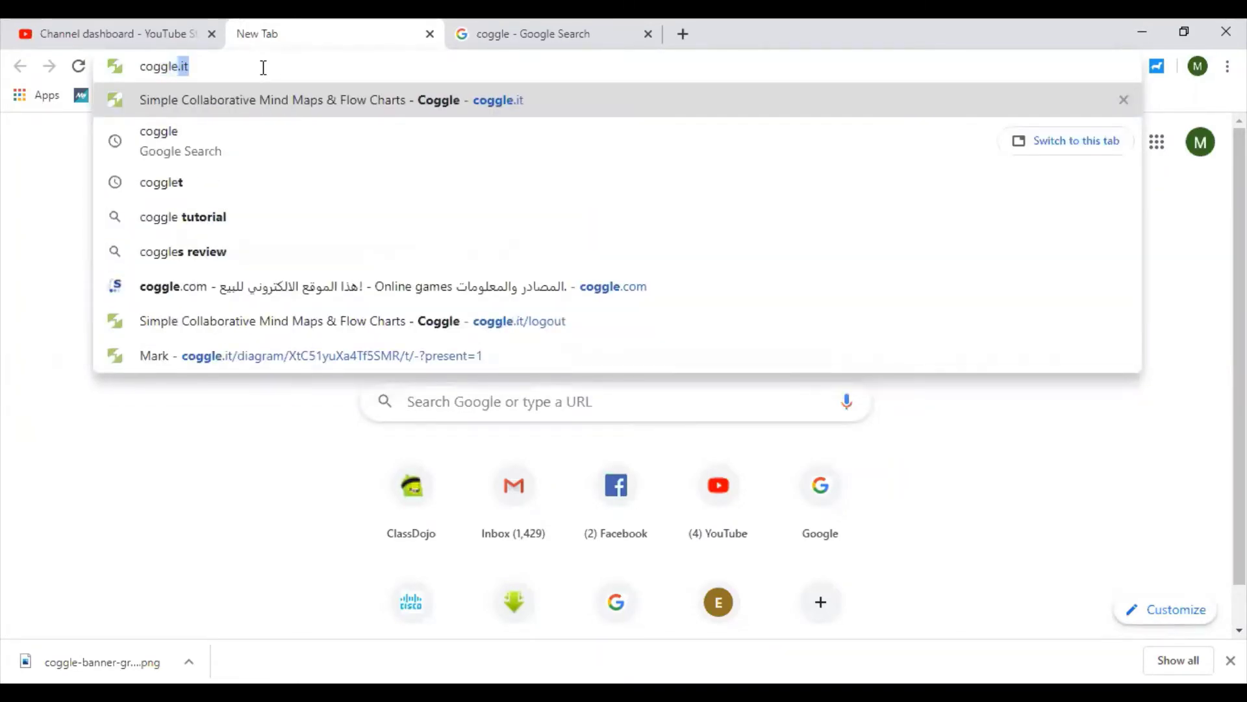
key("Return")
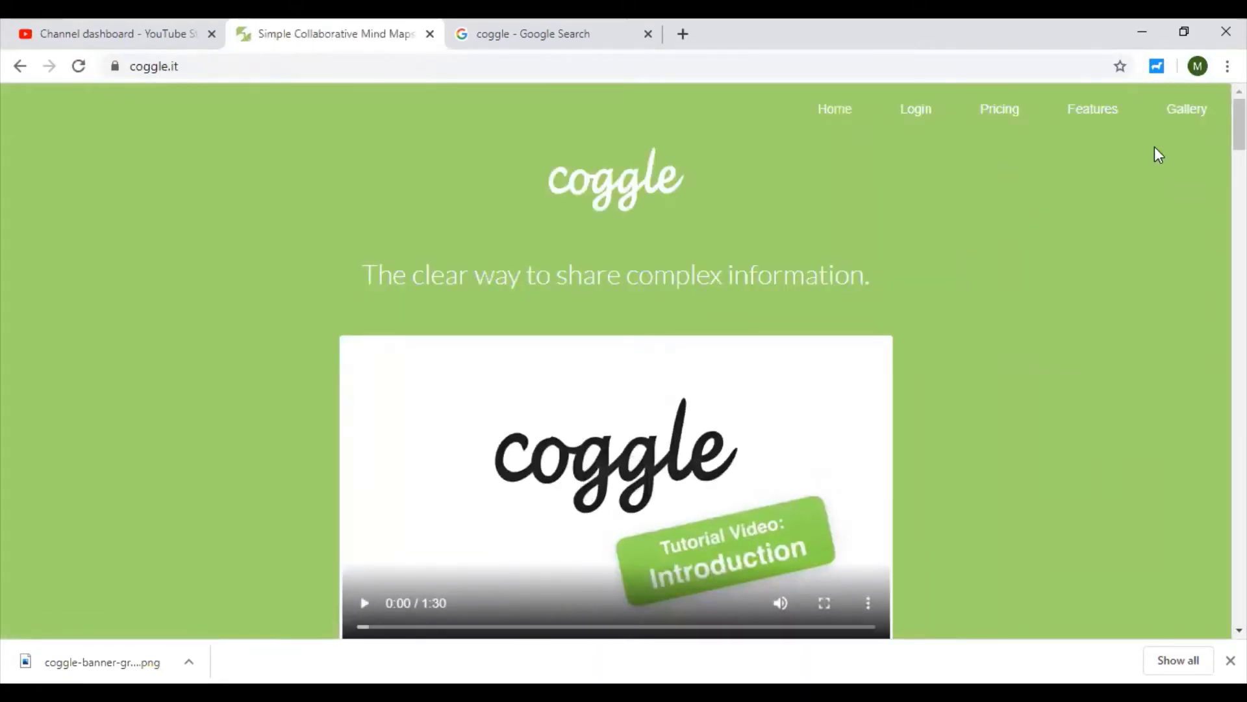
- Log in to Coggle with Google, choosing the last account in the list
scroll(786, 369, "down", 1)
scroll(786, 368, "up", 1)
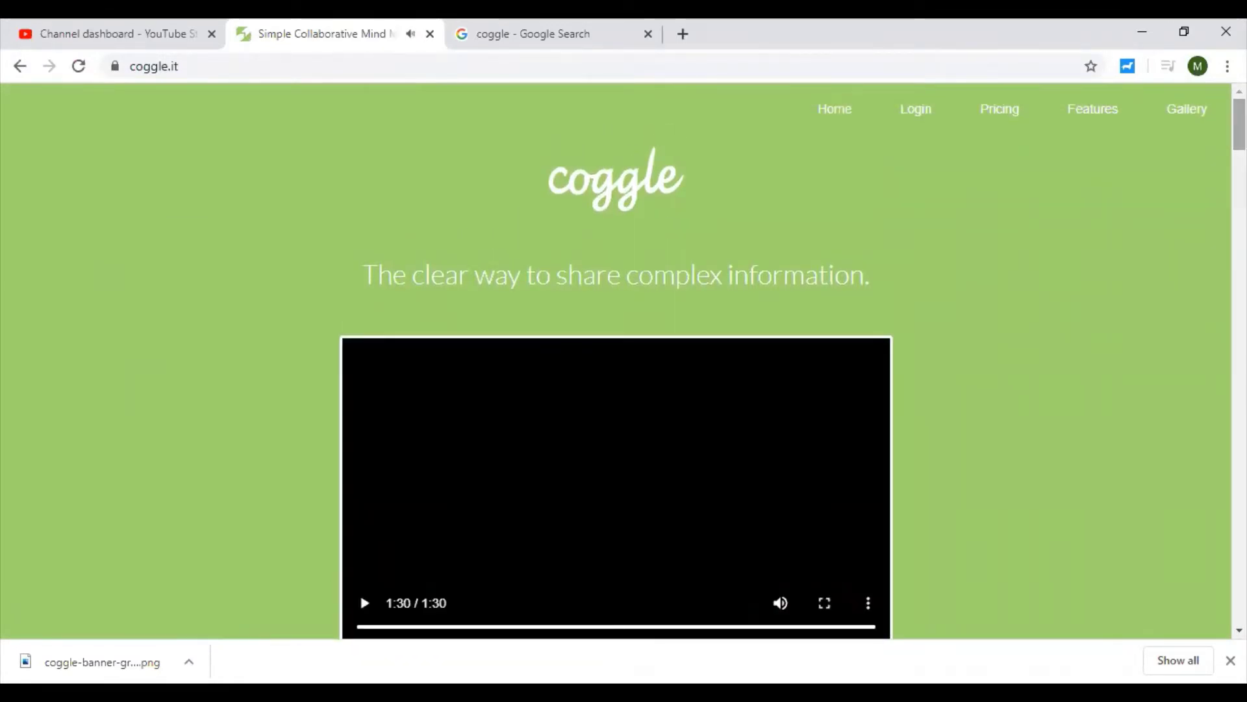
left_click(923, 117)
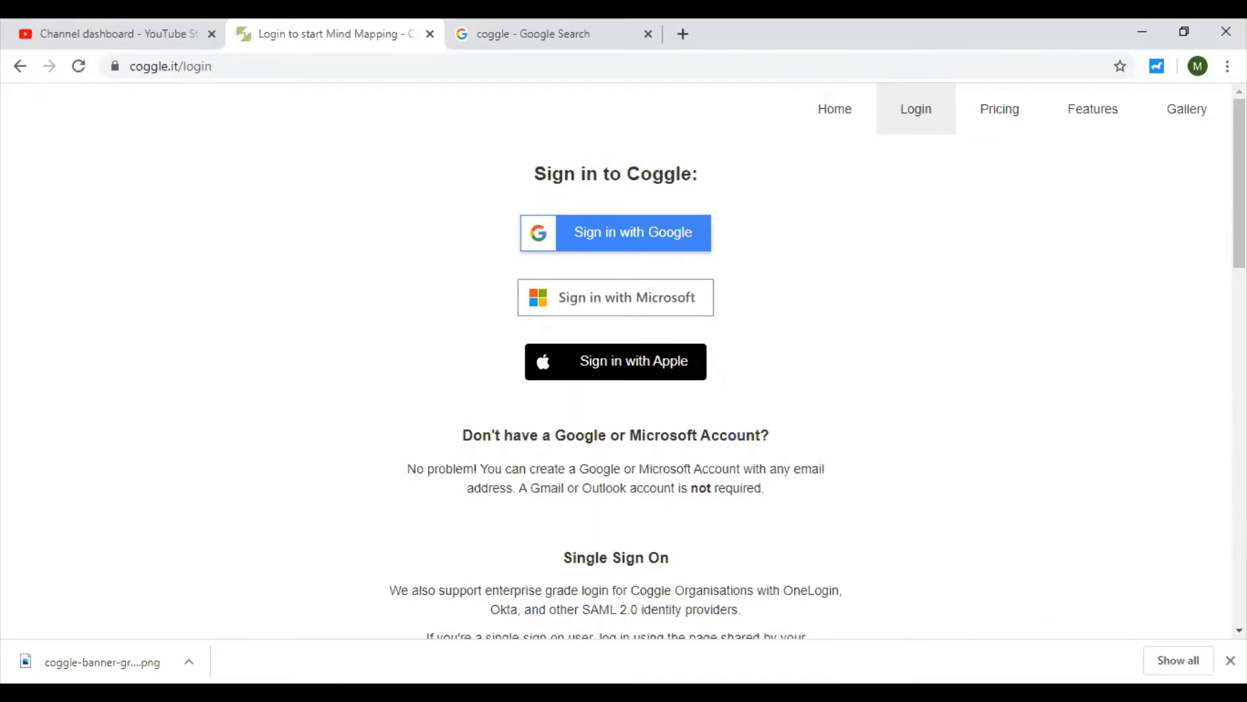
mouse_move(1240, 182)
left_mouse_down()
mouse_move(1240, 267)
mouse_move(1240, 182)
left_mouse_up()
left_click(649, 238)
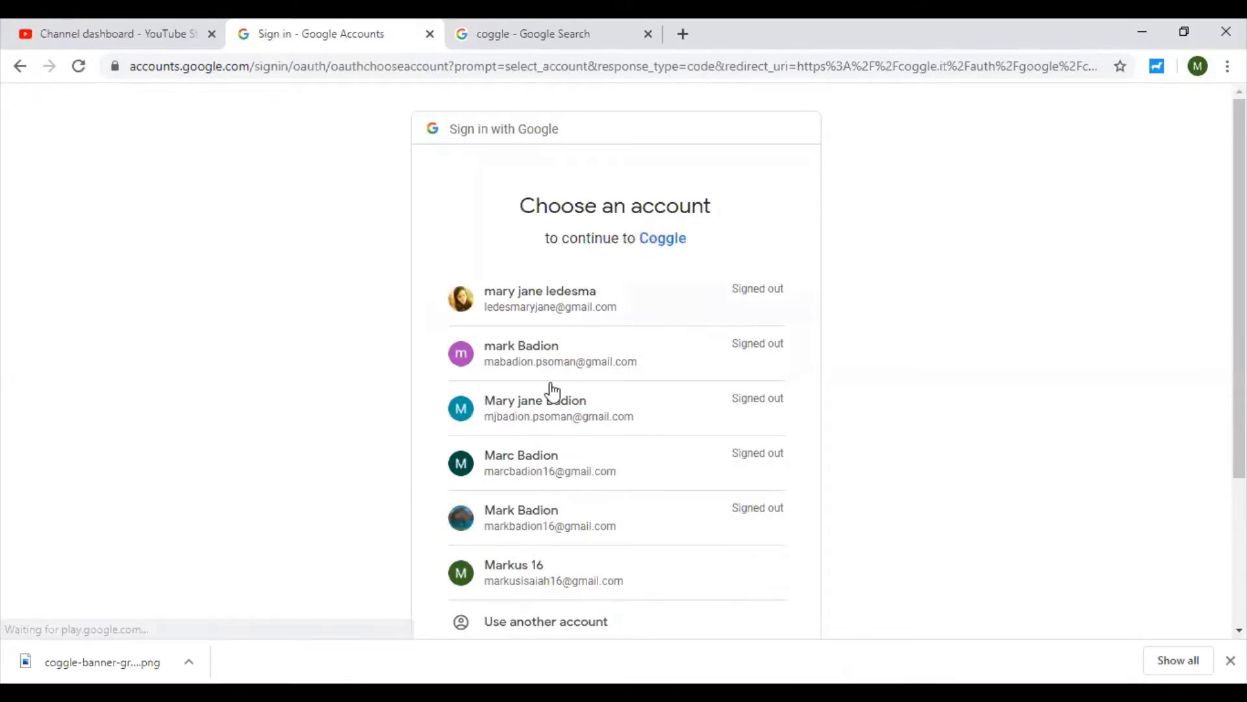
left_click(512, 576)
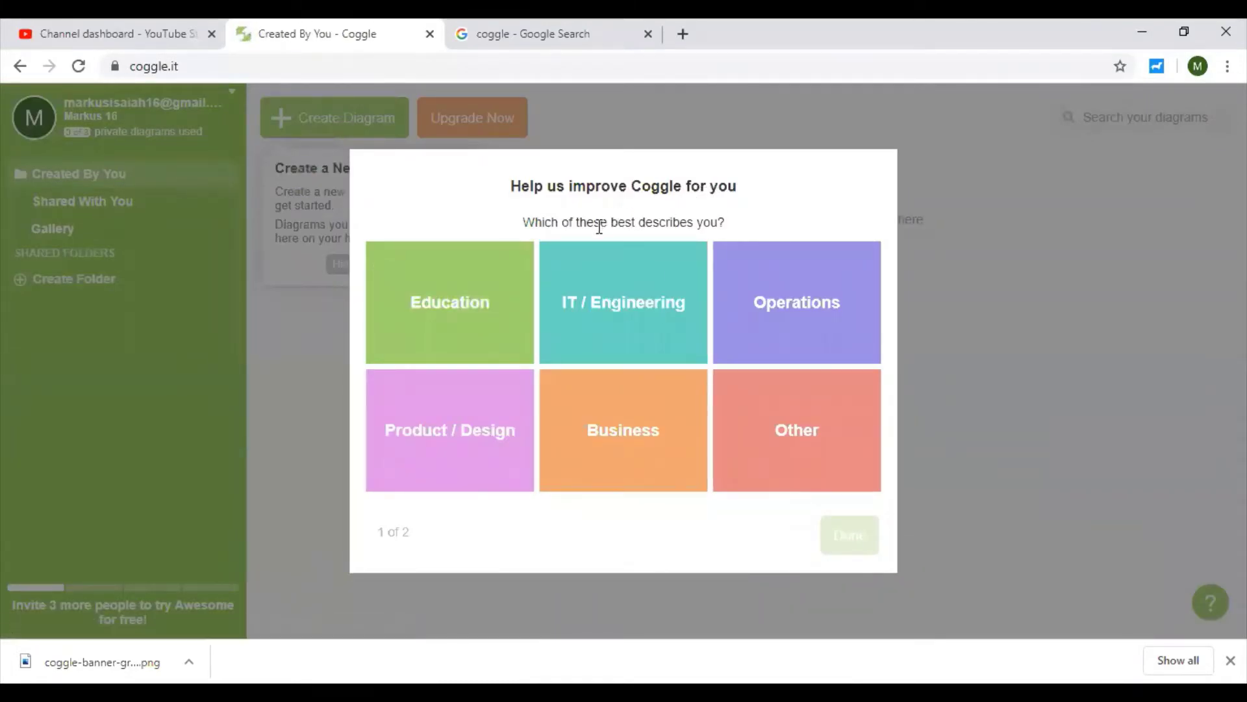
- Answer the welcome survey with Education as the field and both Concept Maps and Mind Maps as things to create
mouse_move(487, 308)
left_click(462, 308)
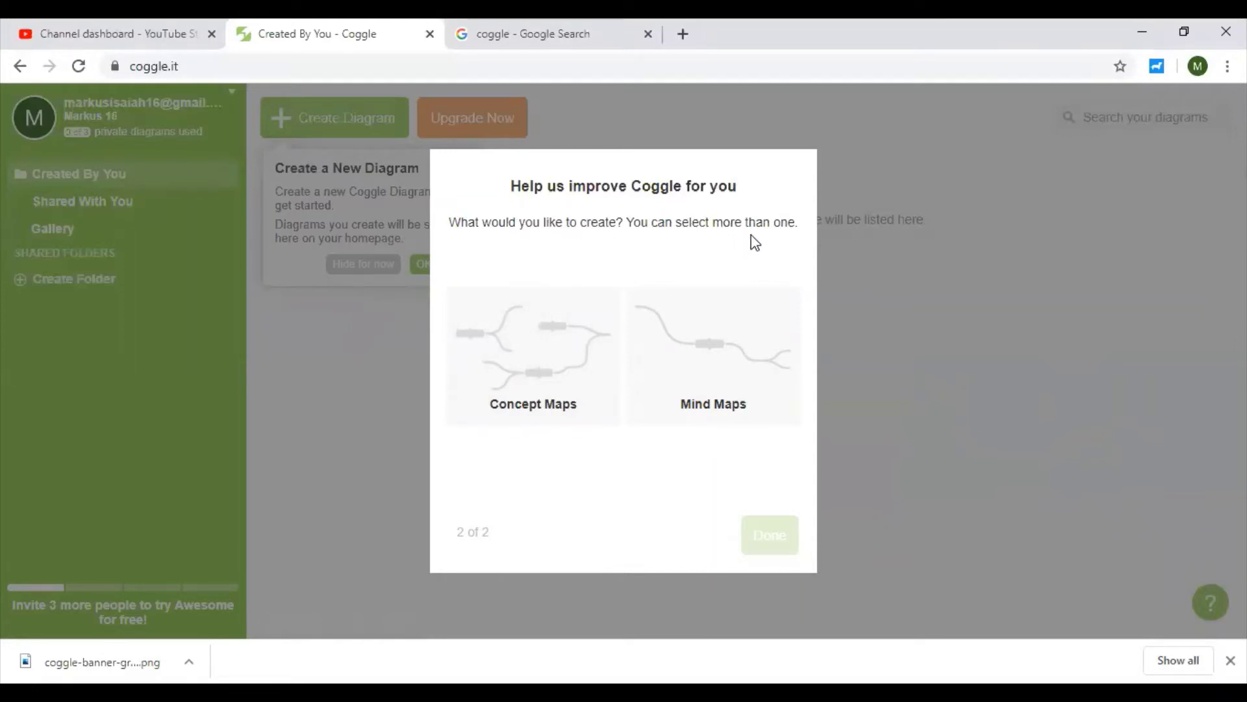
left_click(570, 398)
left_click(724, 368)
left_click(764, 529)
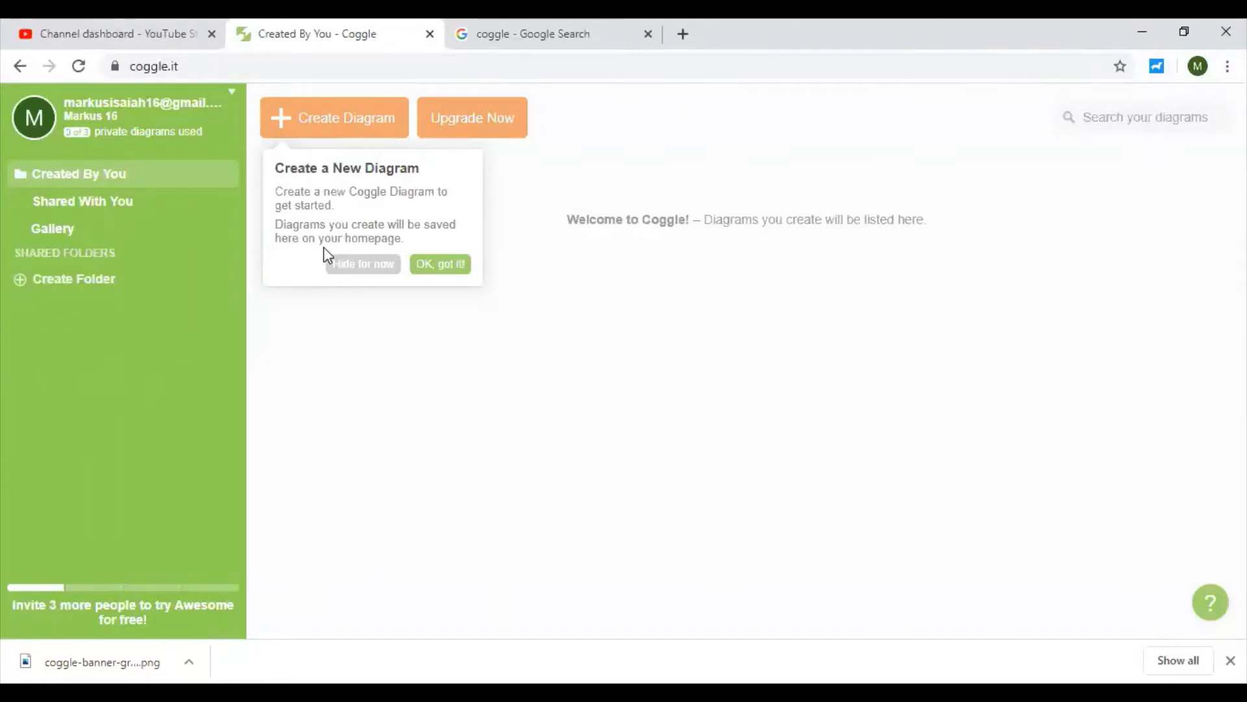
- Dismiss the new-diagram tip and create a new diagram, moving its central title item slightly upward
left_click(444, 267)
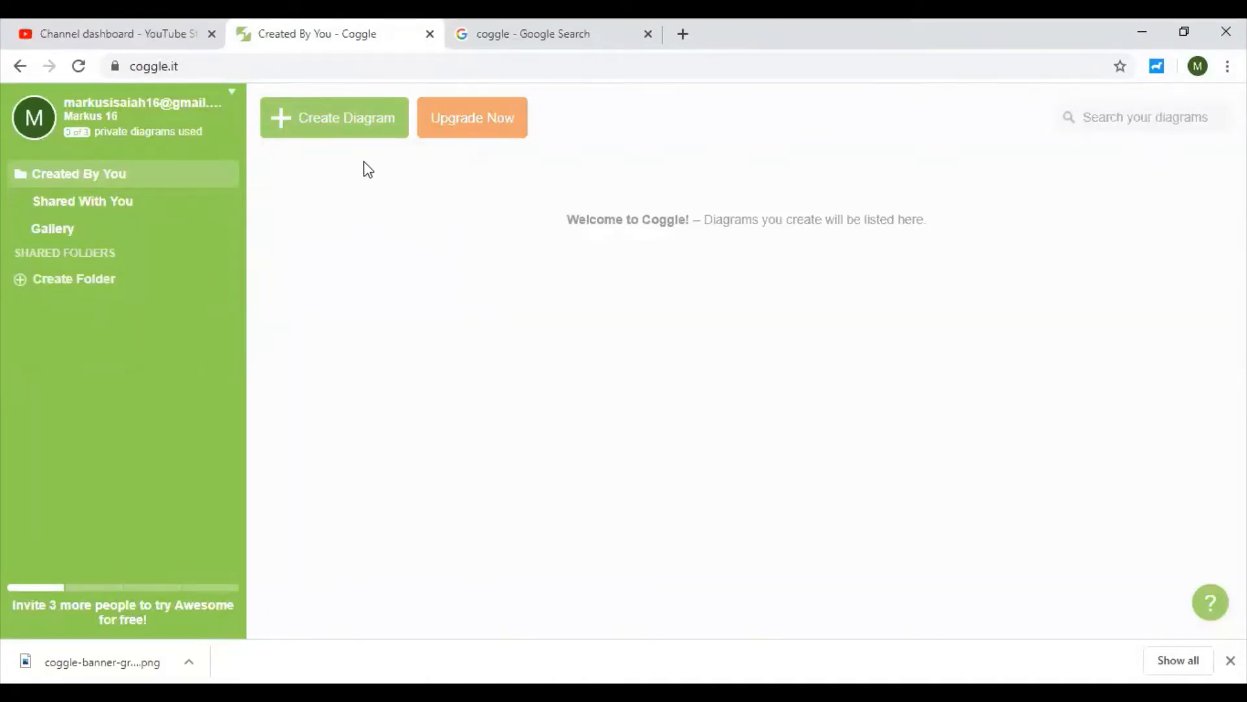
left_click(344, 131)
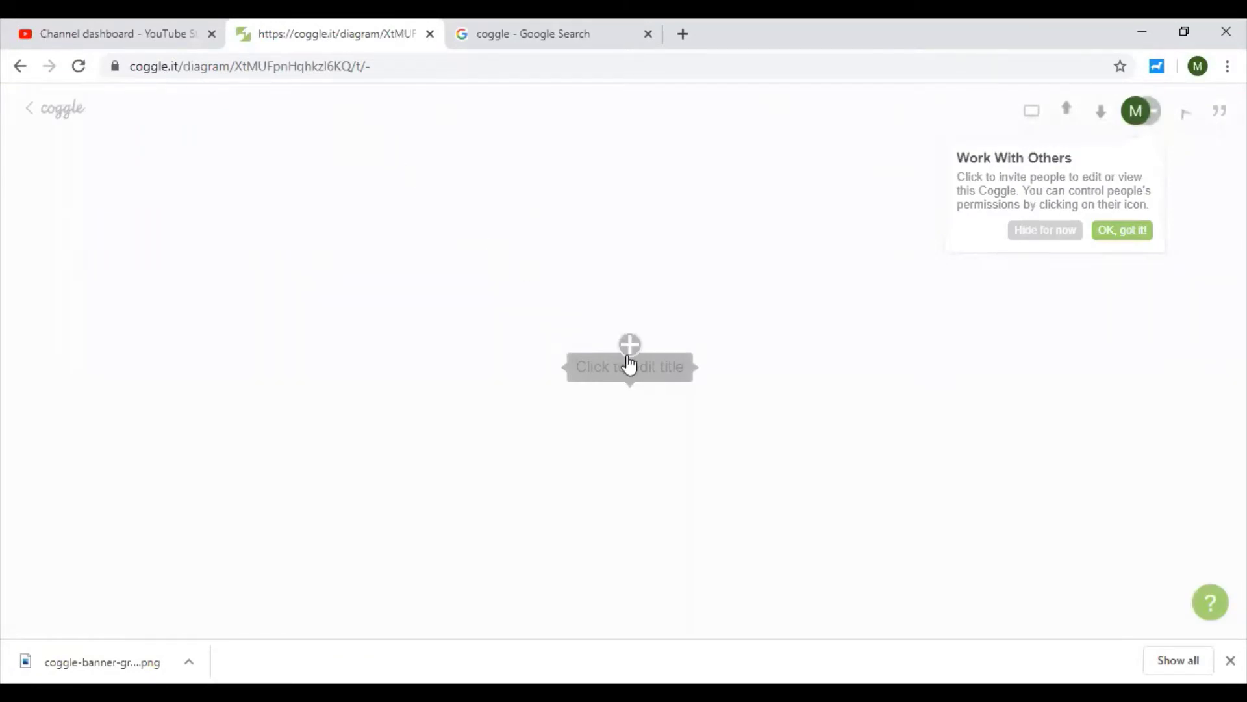
left_click_drag(615, 365, 653, 339)
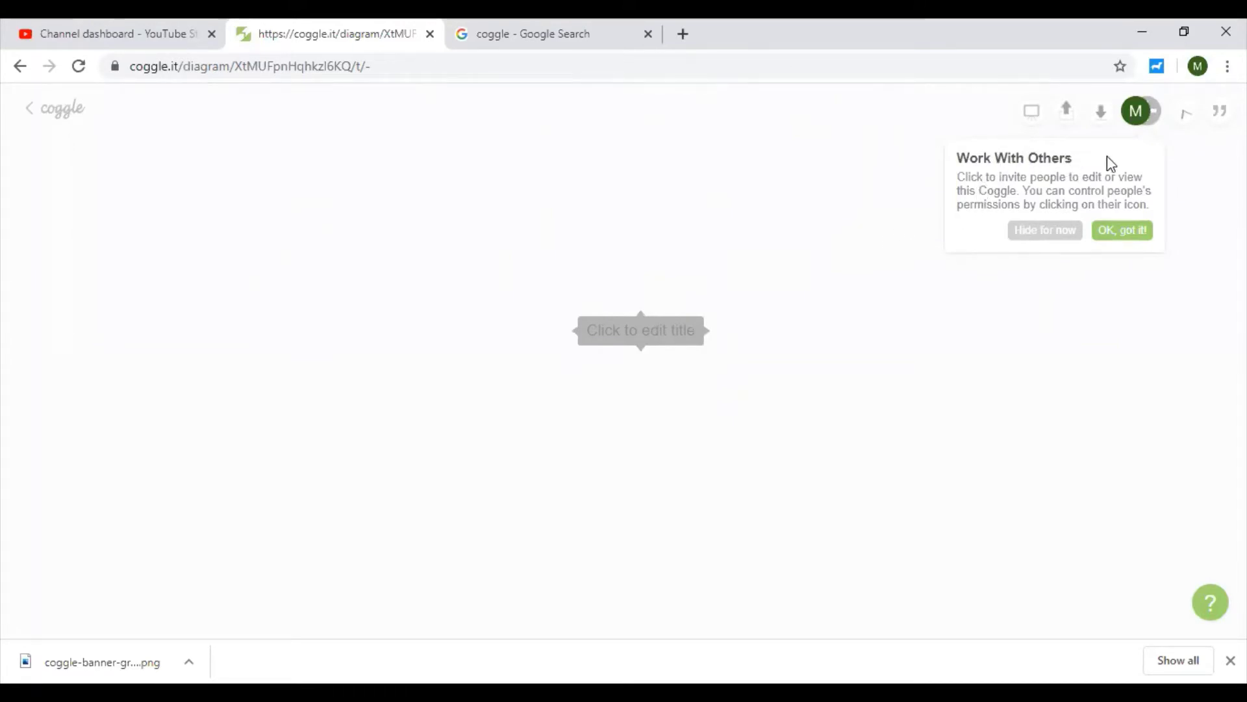
- Title the diagram's central item with the account's display name
left_click(658, 335)
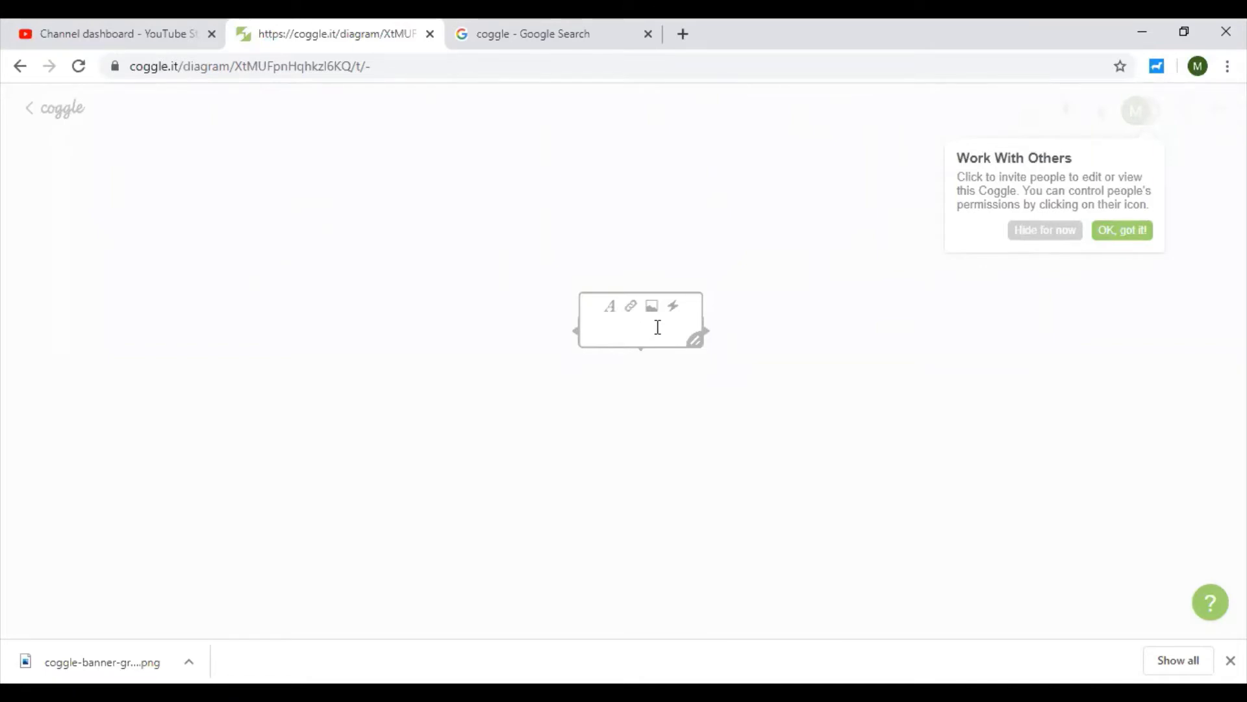
type("Markus 16")
left_click(662, 385)
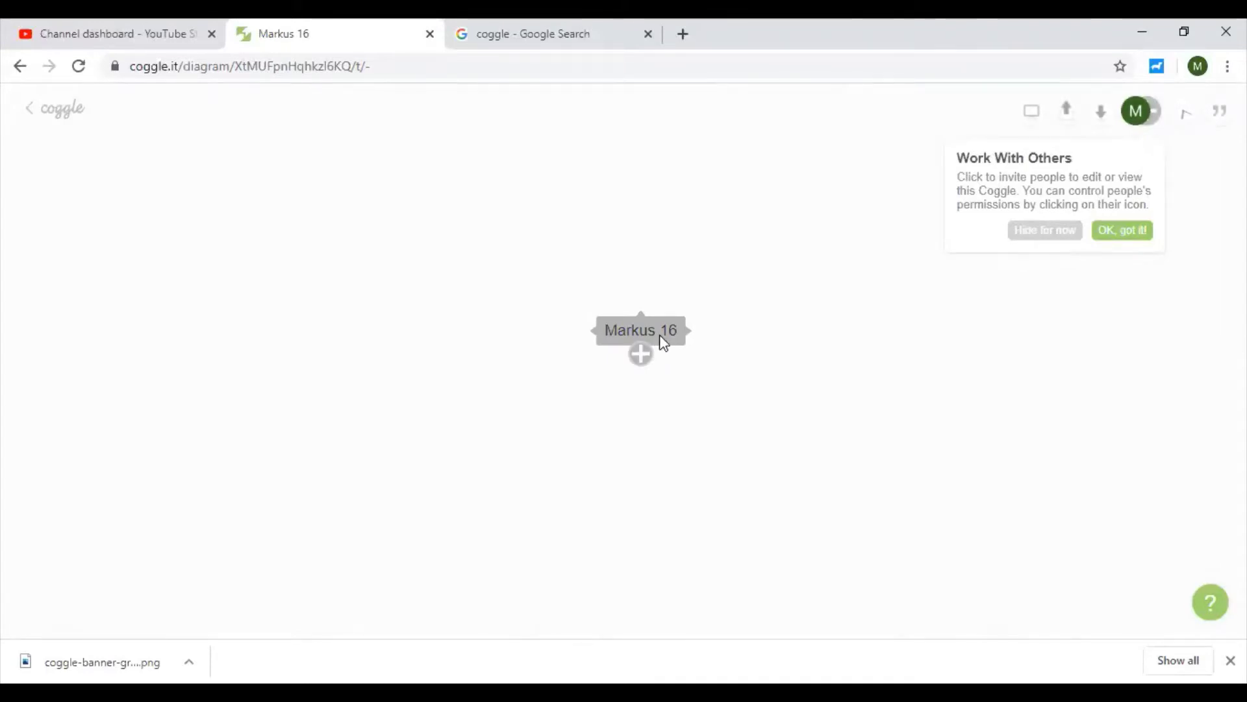
right_click(662, 343)
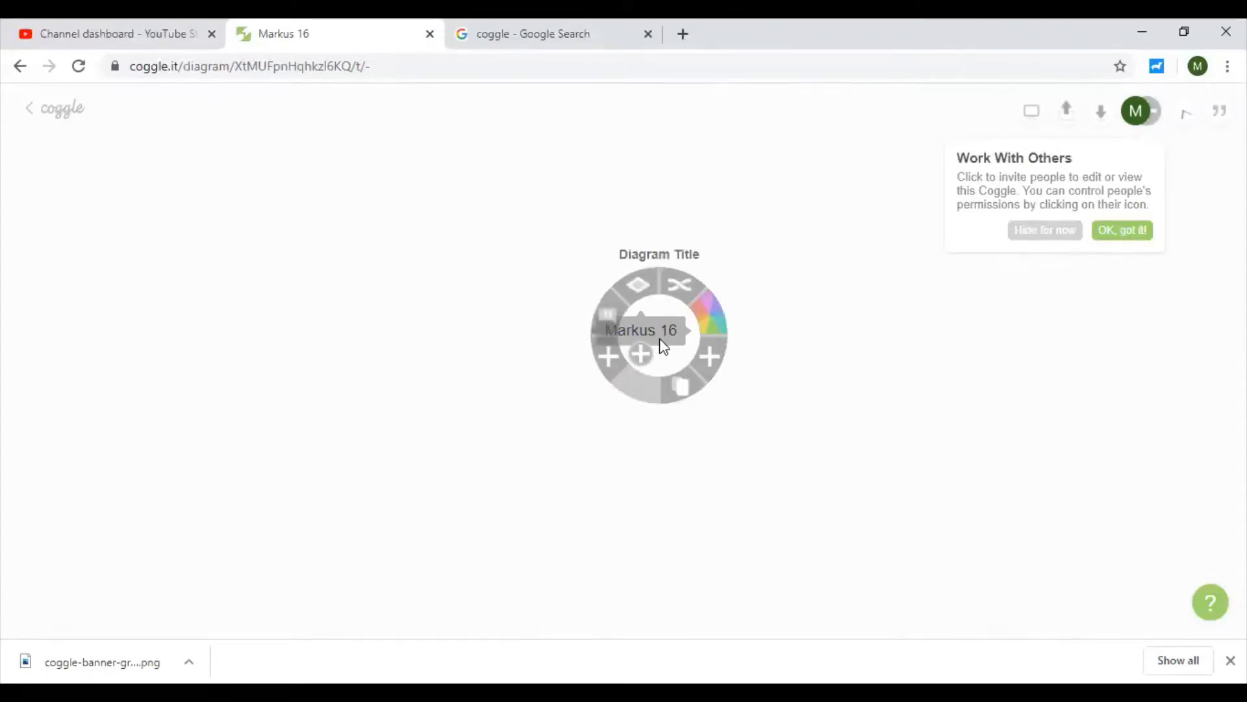
left_click(823, 306)
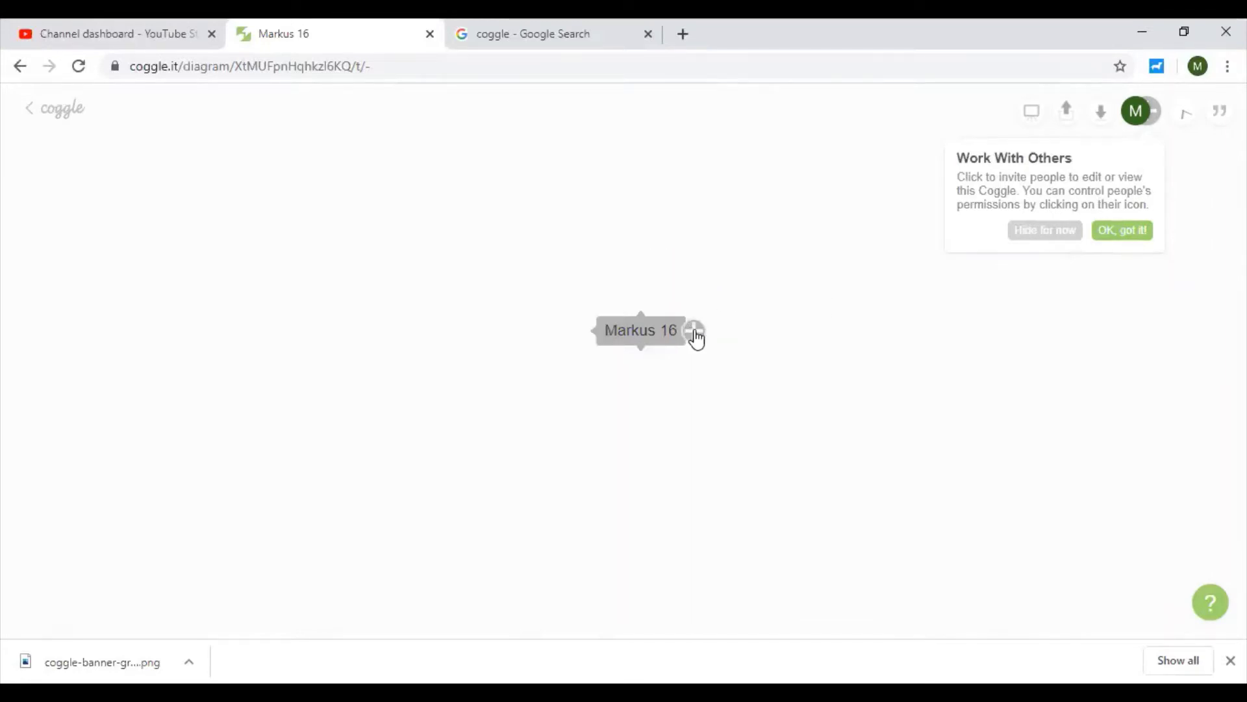
- Add a branch labelled "Passionate" on the right side of the central title, dismissing the homepage tip
mouse_move(694, 341)
left_click(694, 332)
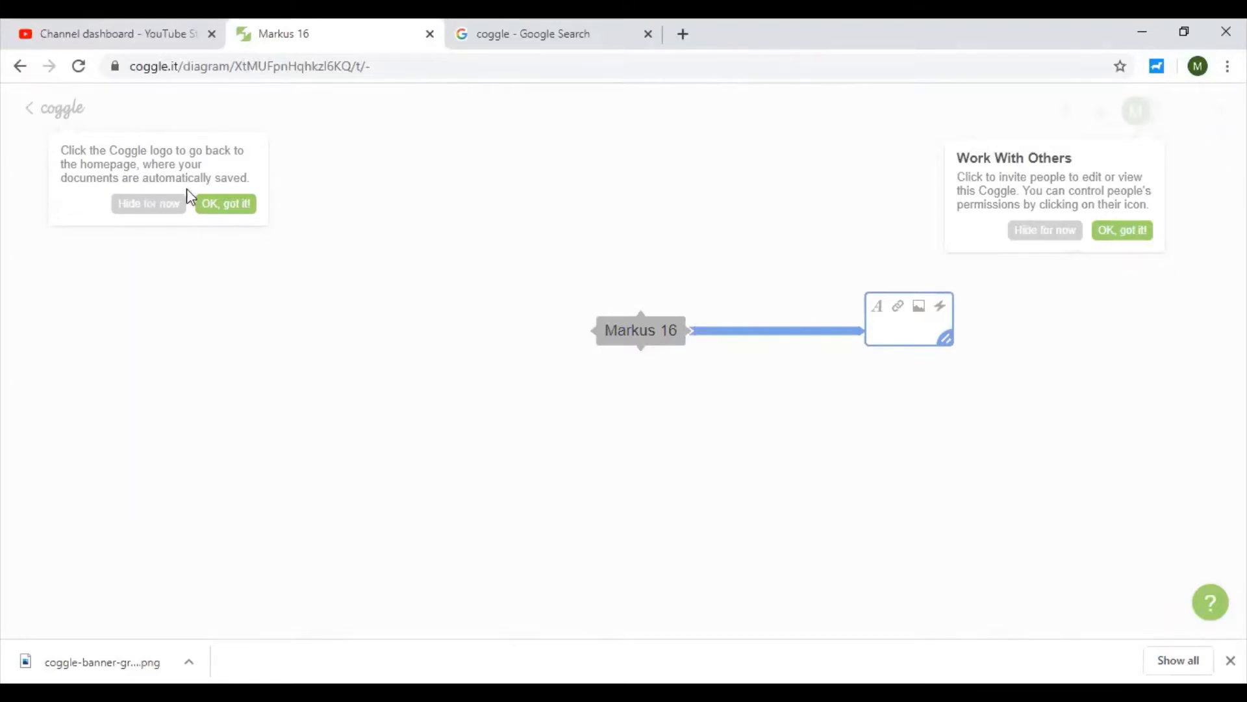
left_click(169, 209)
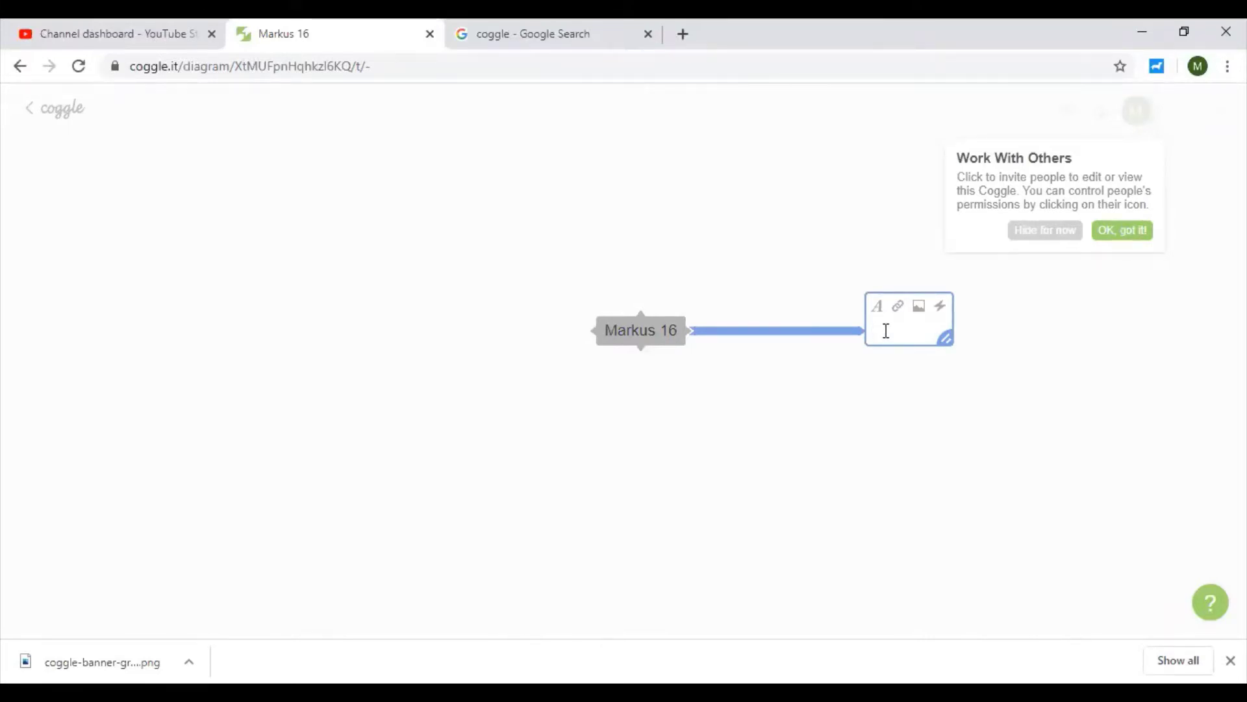
type("Passionate")
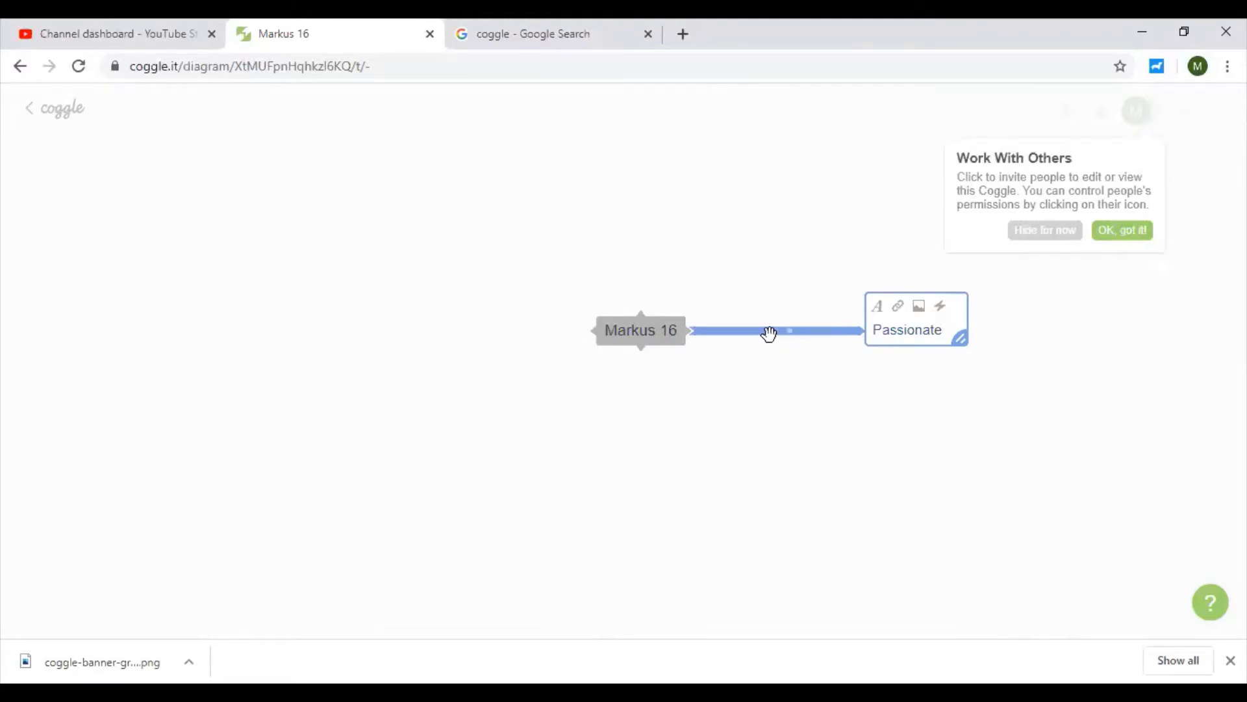
left_click(940, 312)
left_click(943, 313)
left_click_drag(943, 330, 915, 330)
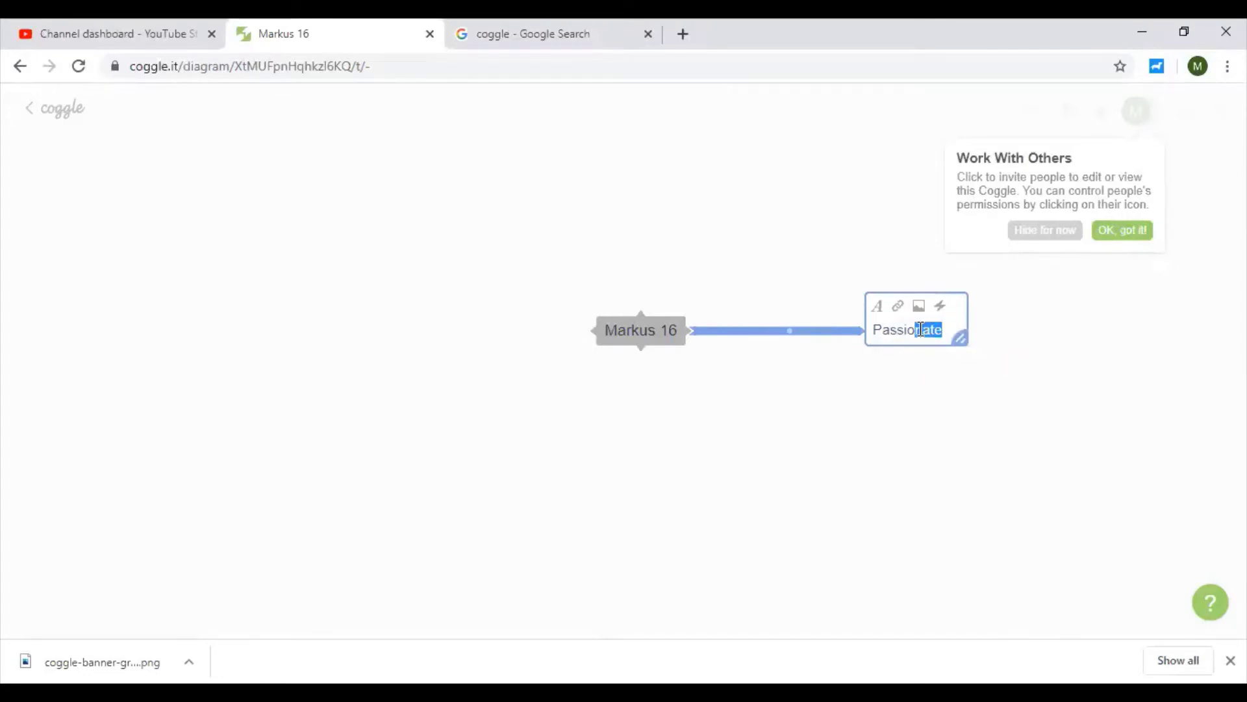
left_click(848, 356)
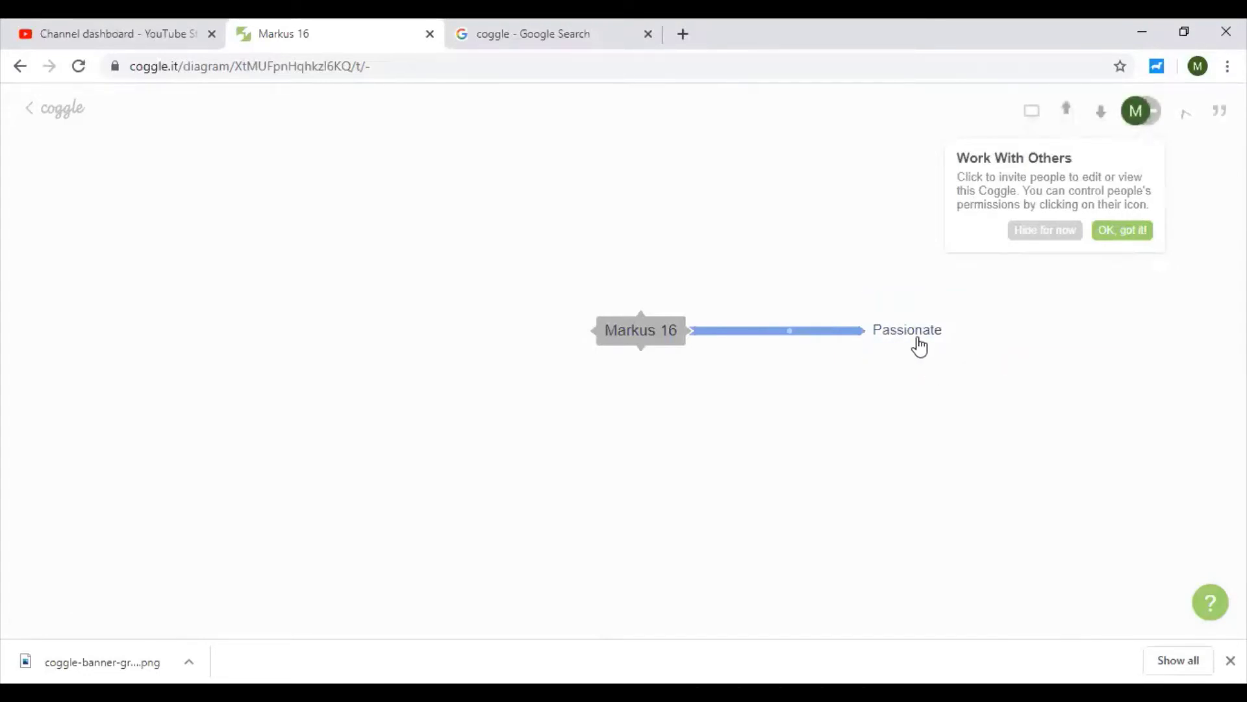
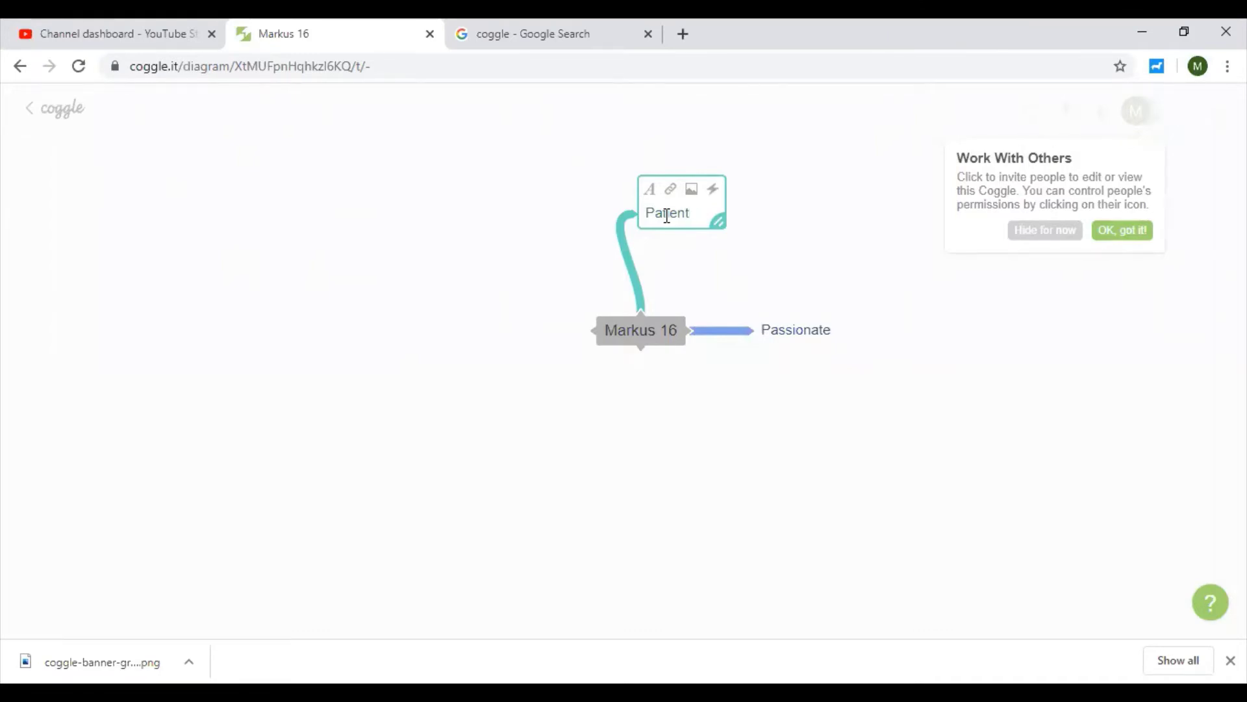
- Finish the "Patient" branch label above the central title and move it to the other side of its curved line
left_click(701, 270)
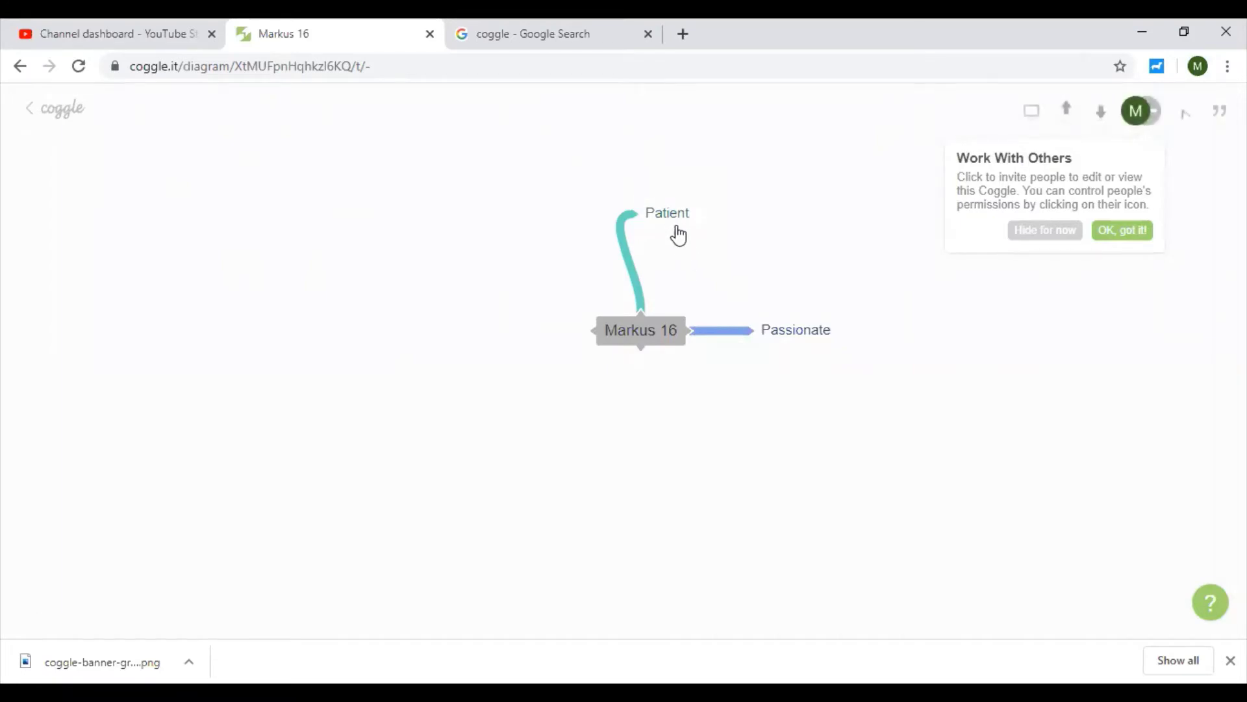
mouse_move(678, 229)
left_click_drag(679, 229, 564, 250)
left_click_drag(638, 237, 652, 206)
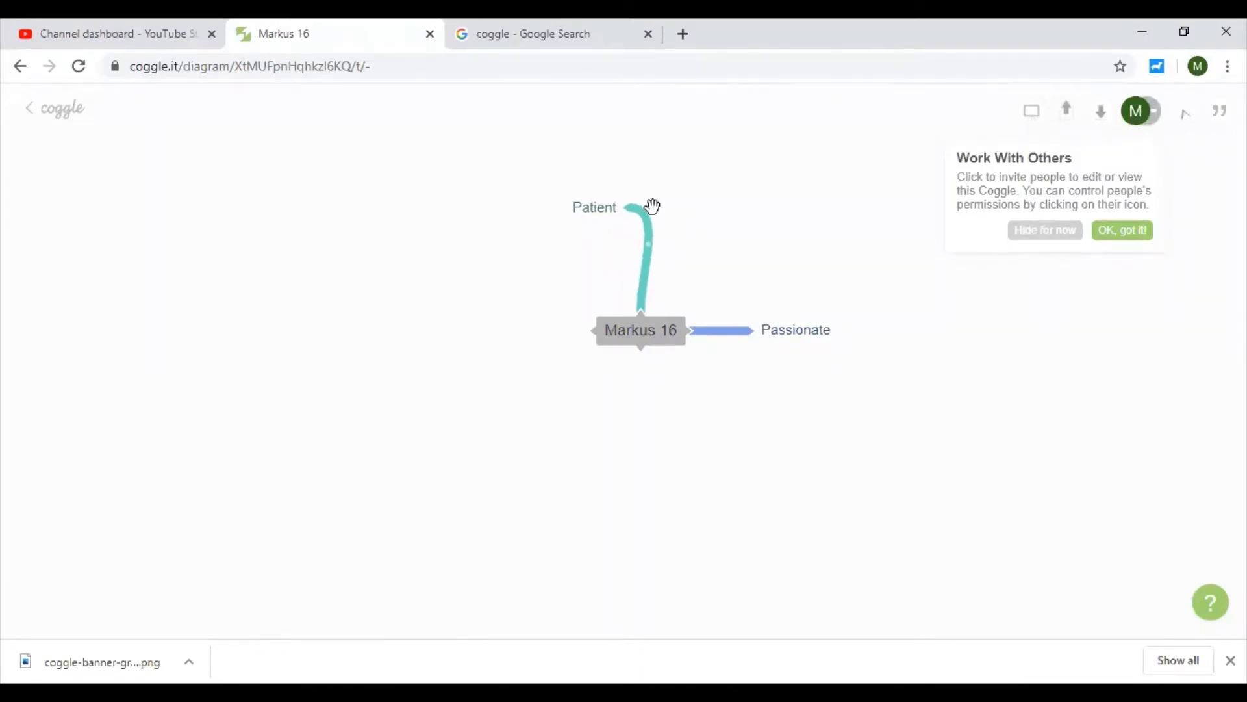
- Add a branch labelled "Hardworking" on the left side of the central title and shift it slightly lower
mouse_move(607, 331)
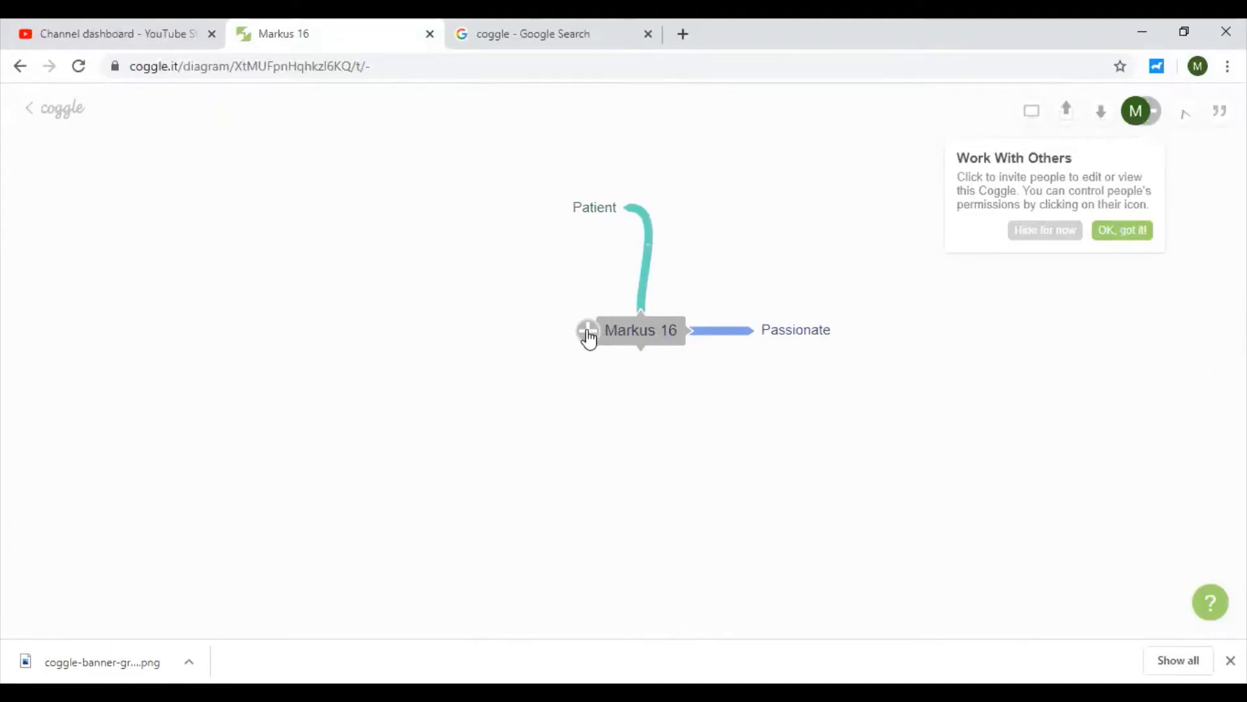
left_click(588, 333)
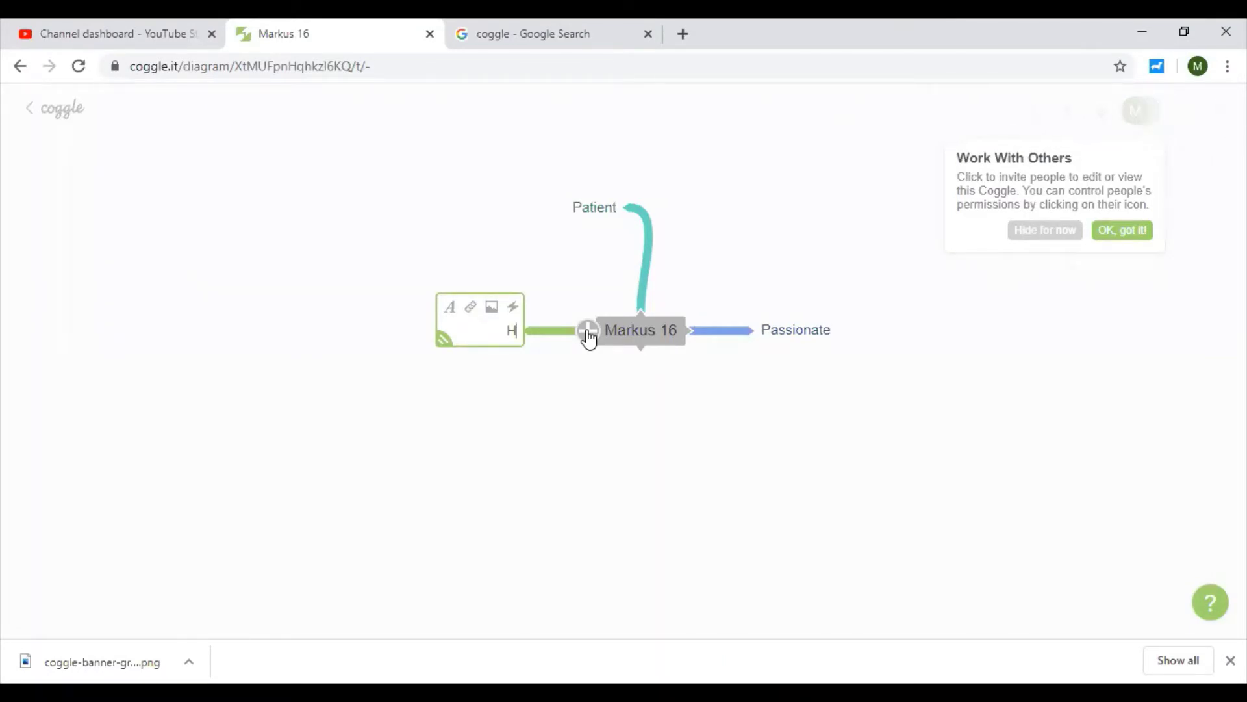
type("Hardo")
key("BackSpace")
type("work")
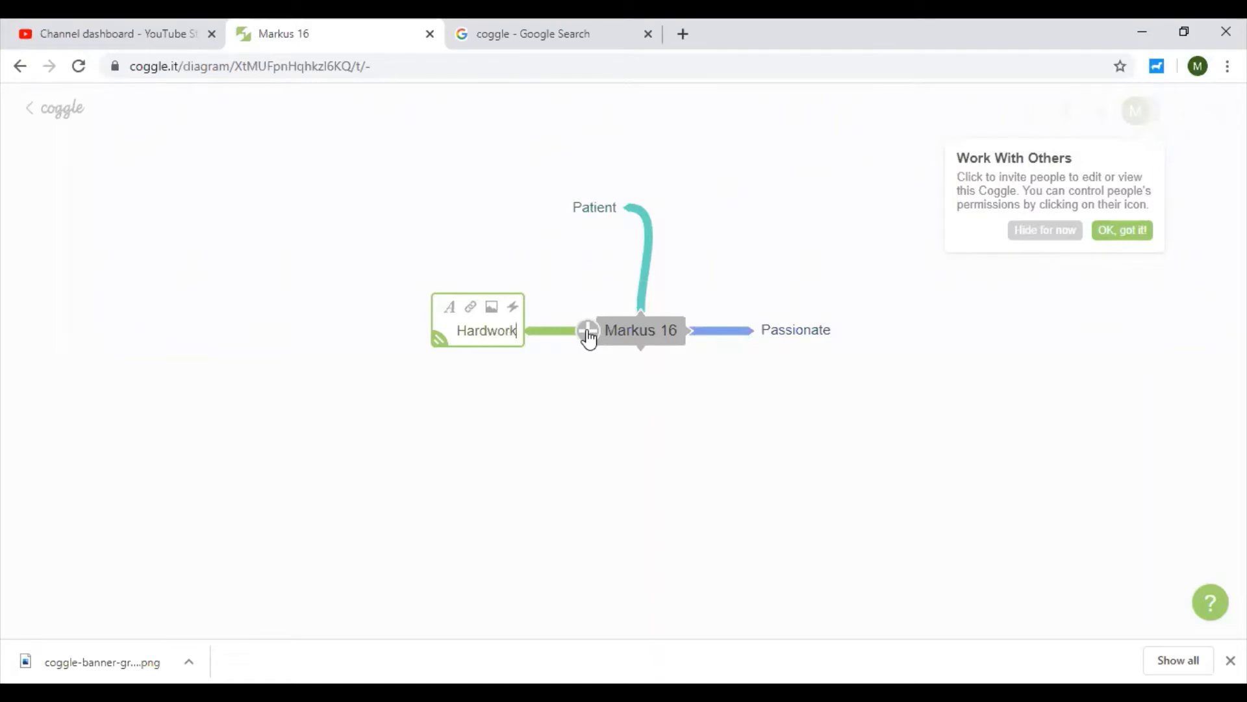
type("ing")
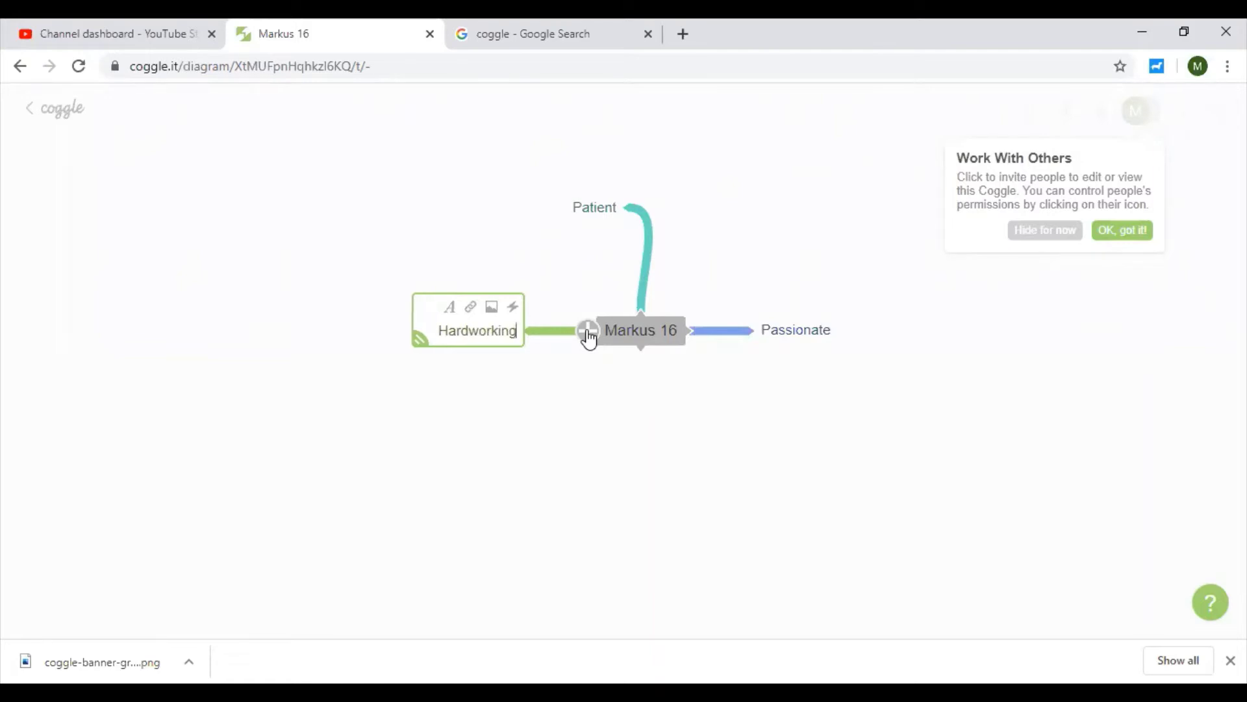
left_click(544, 403)
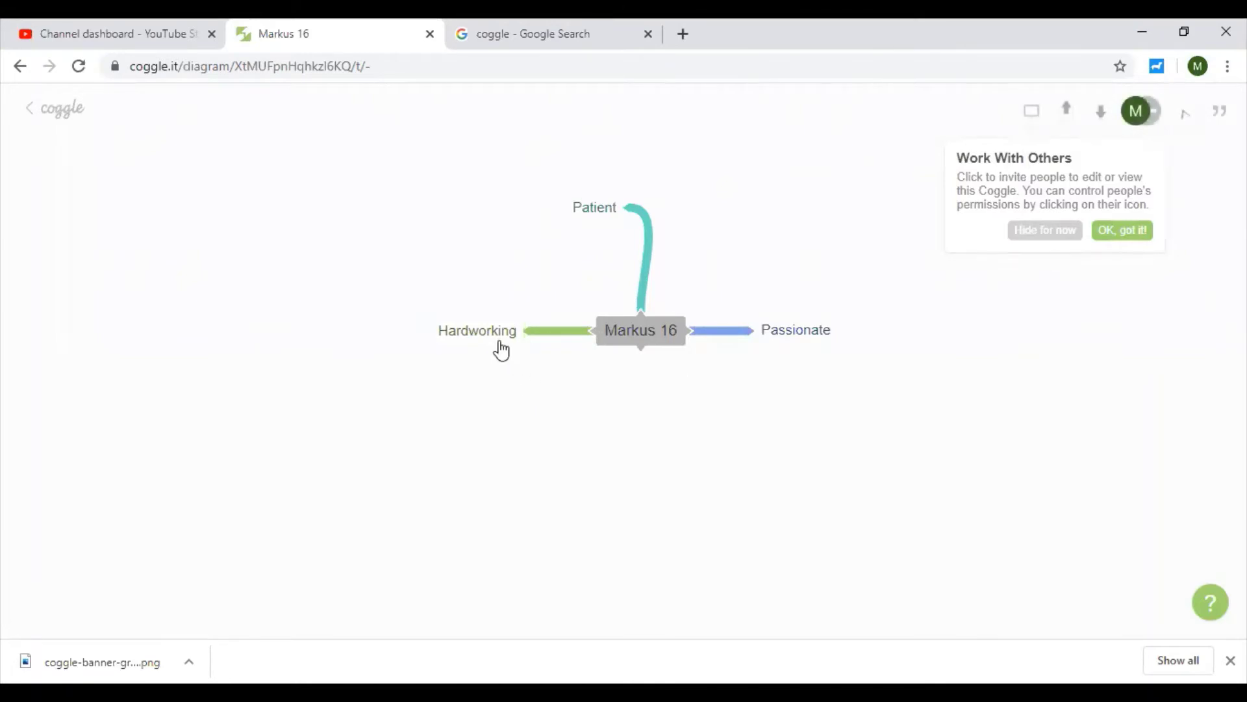
mouse_move(495, 338)
left_mouse_down()
mouse_move(493, 356)
mouse_move(520, 387)
mouse_move(488, 274)
mouse_move(350, 385)
mouse_move(547, 439)
mouse_move(376, 362)
mouse_move(537, 351)
mouse_move(431, 357)
mouse_move(476, 339)
left_mouse_up()
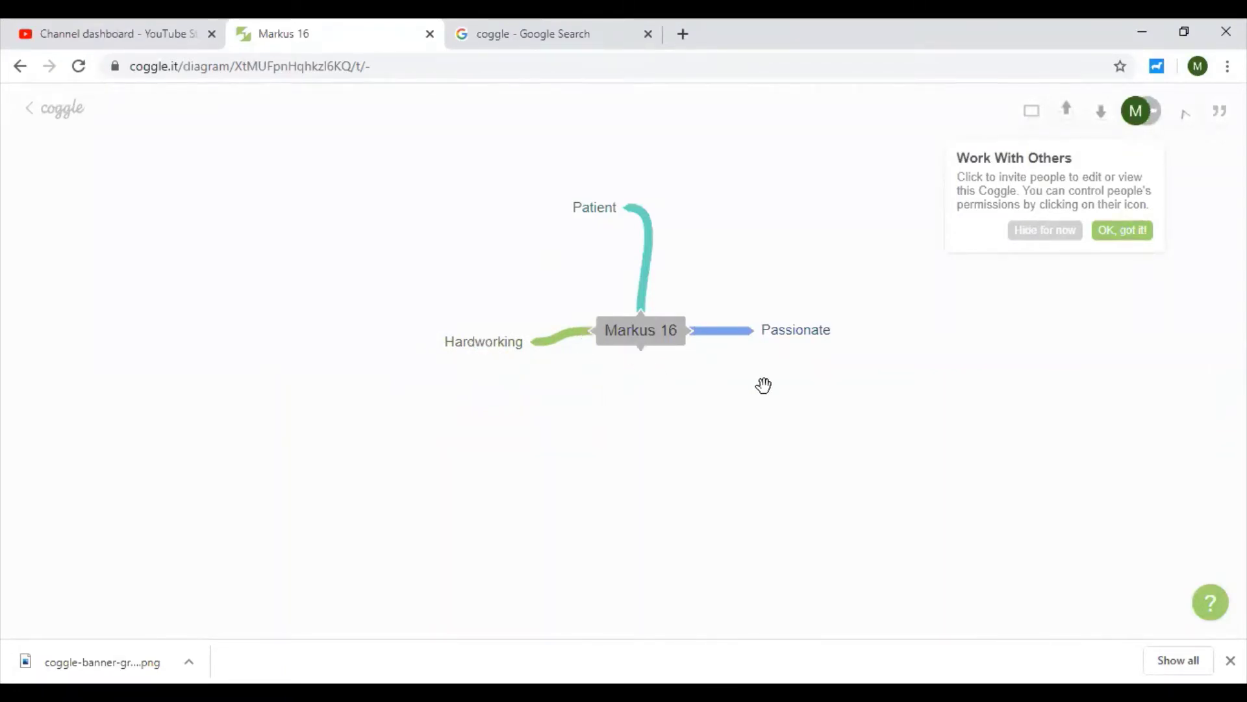
- Make the "Passionate" branch label bold
left_click(807, 339)
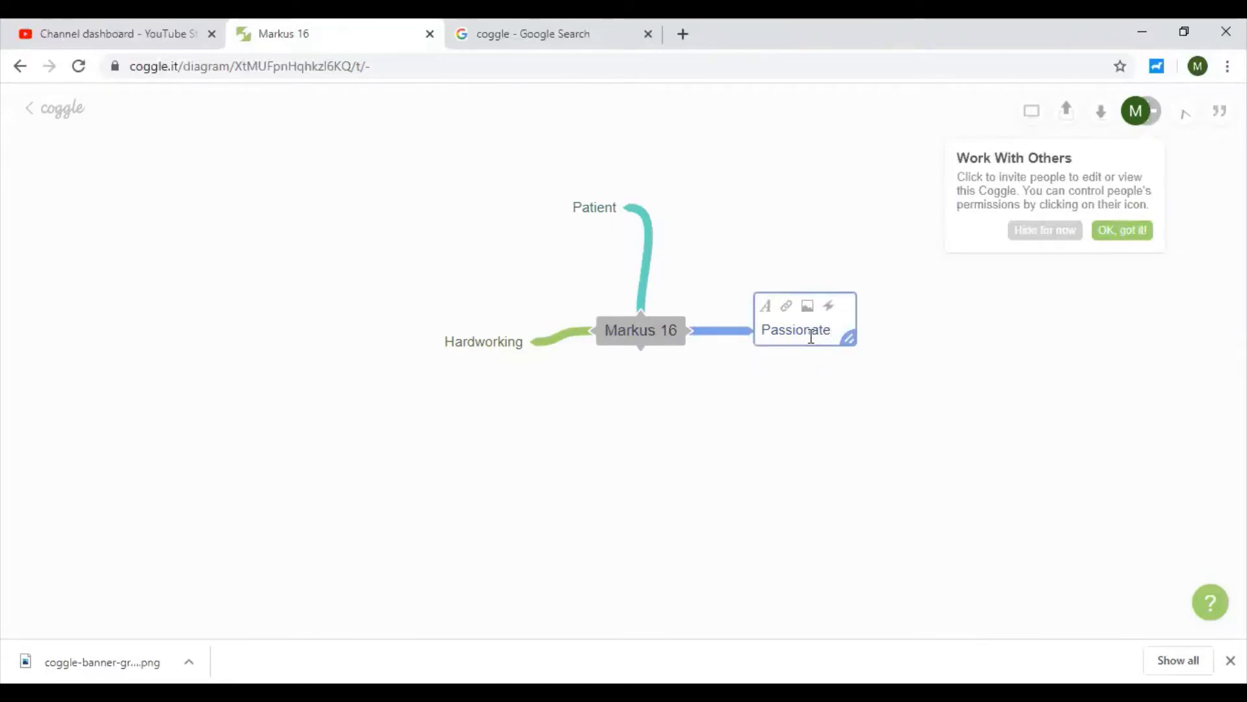
left_click_drag(832, 330, 762, 330)
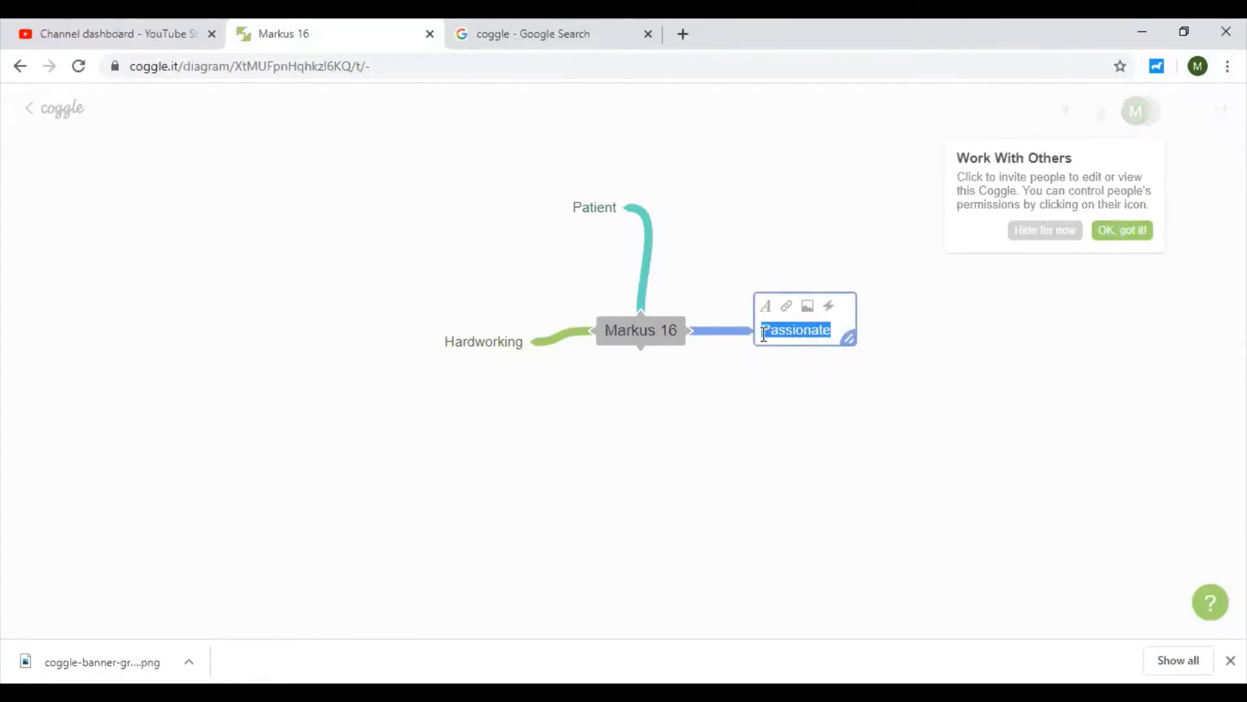
left_click(766, 308)
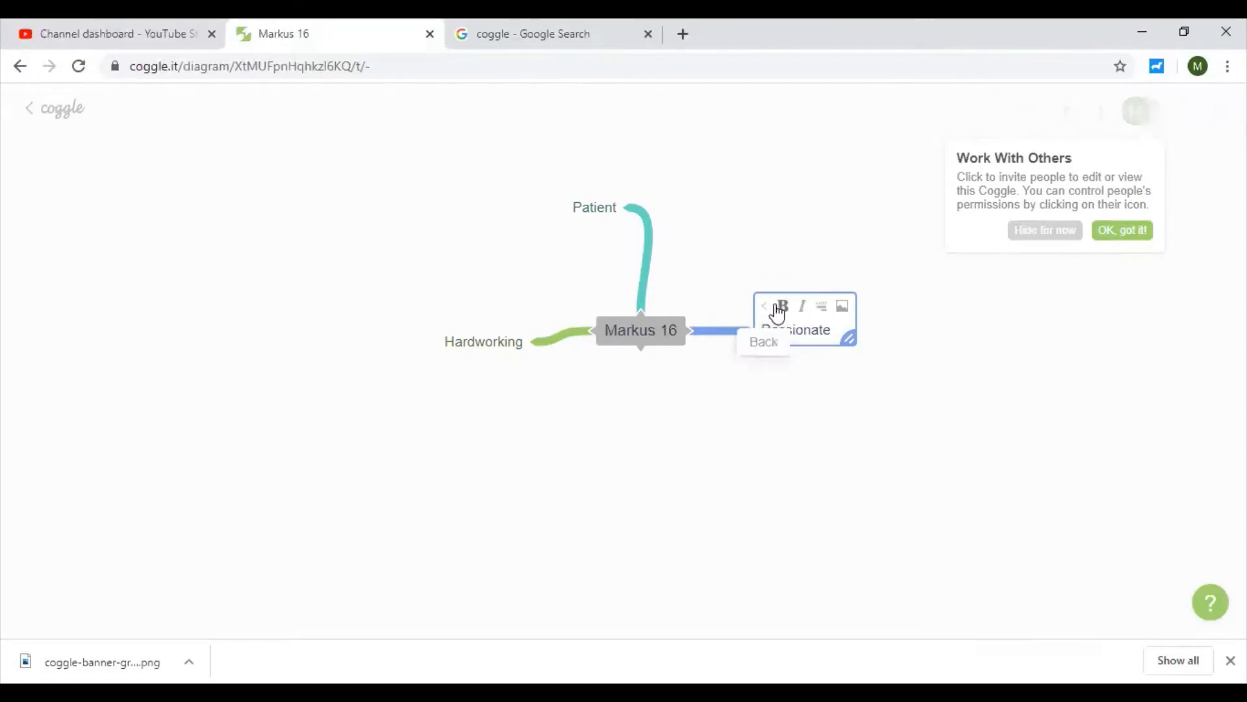
left_click(782, 306)
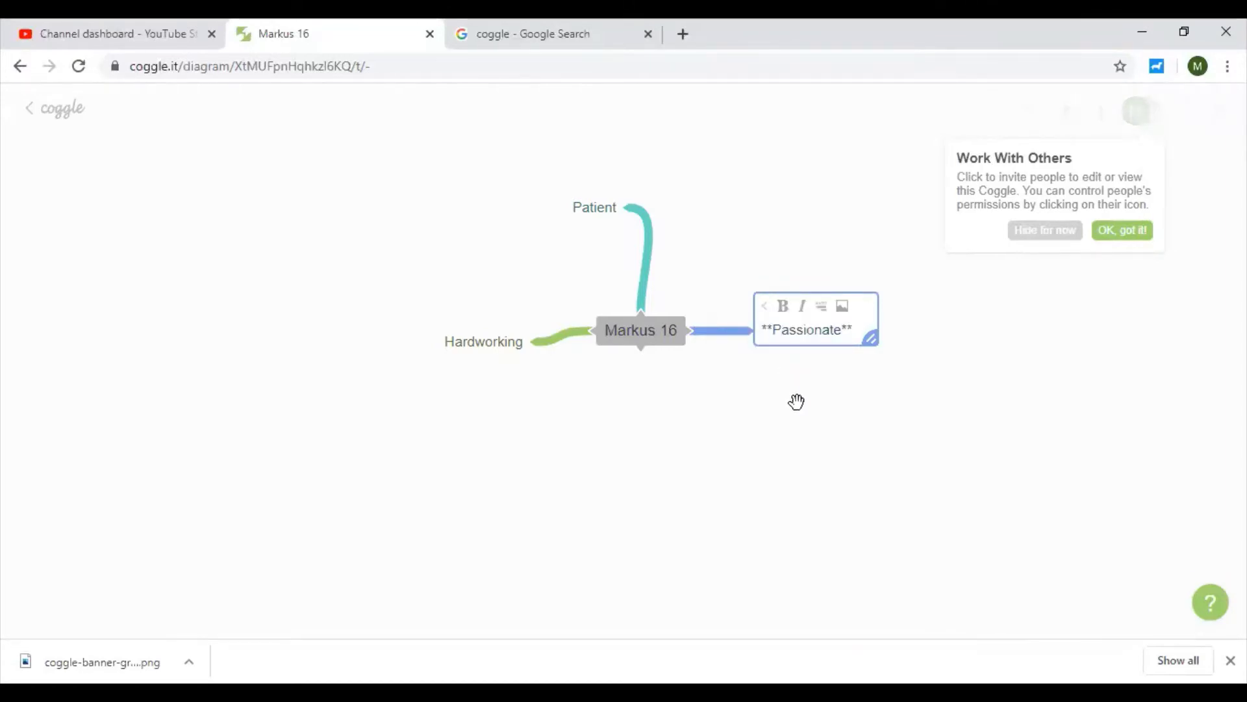
left_click(797, 402)
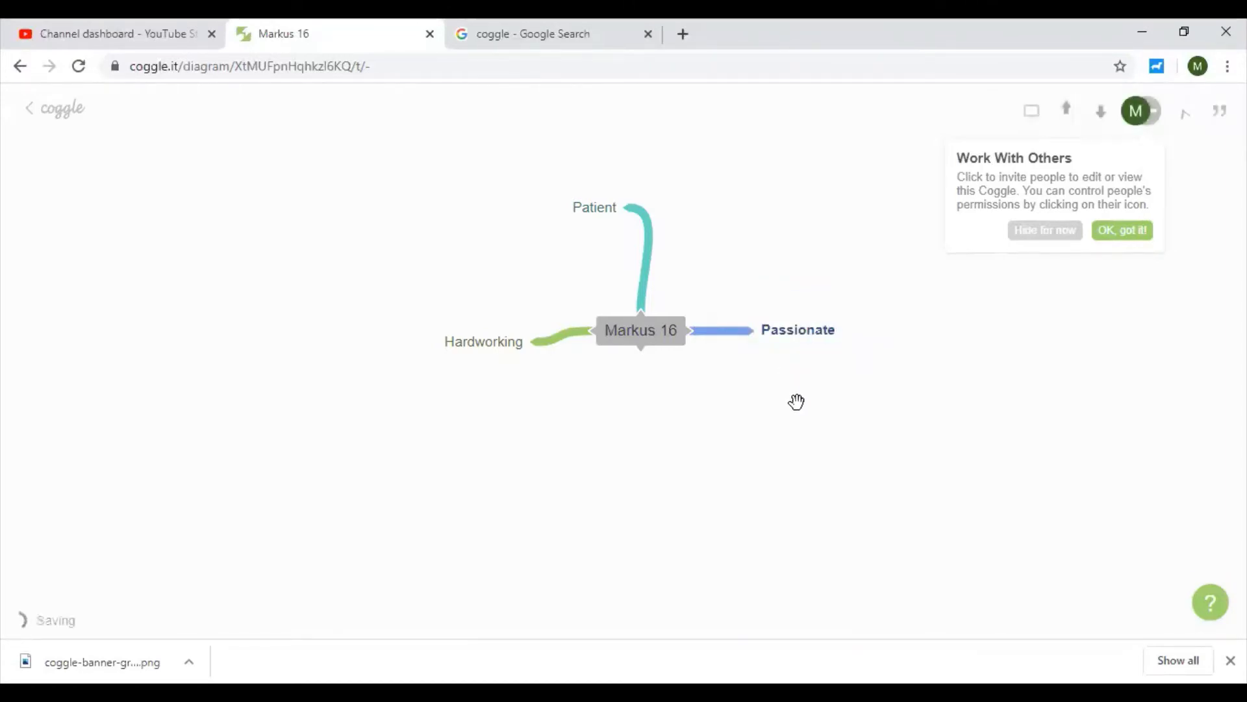
- Make the "Patient" branch label above the central title bold
left_click(607, 221)
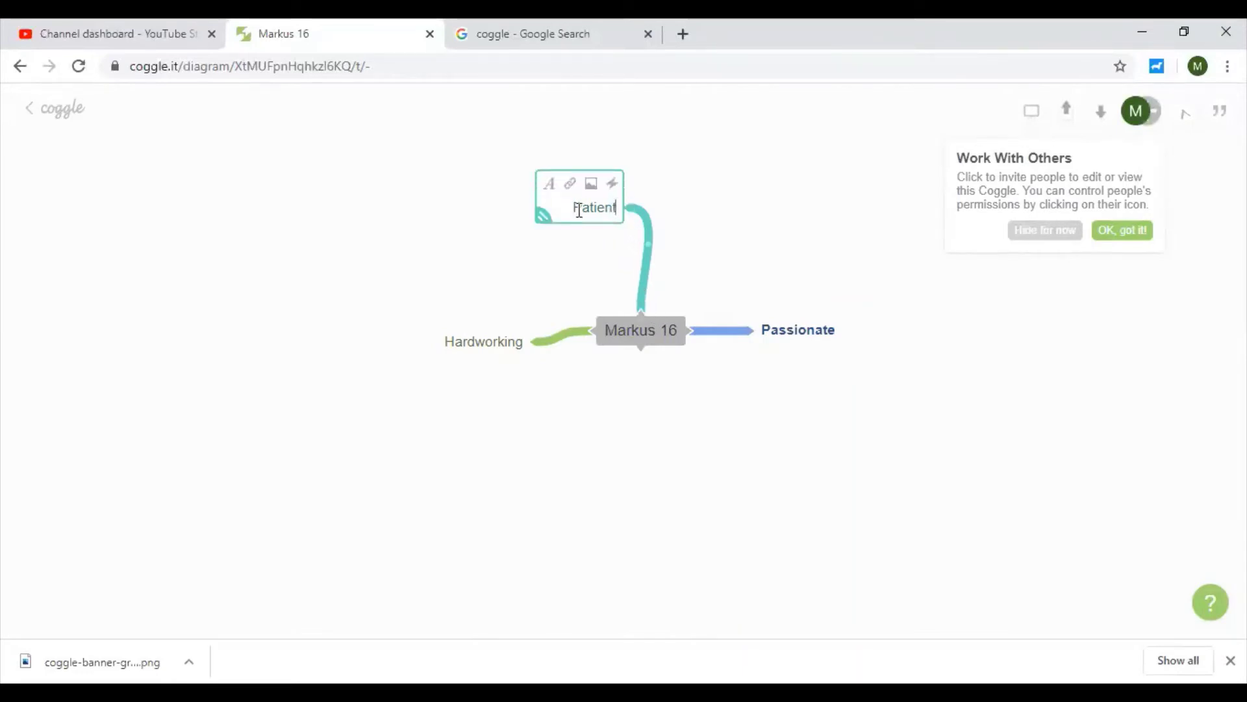
left_click_drag(576, 210, 618, 207)
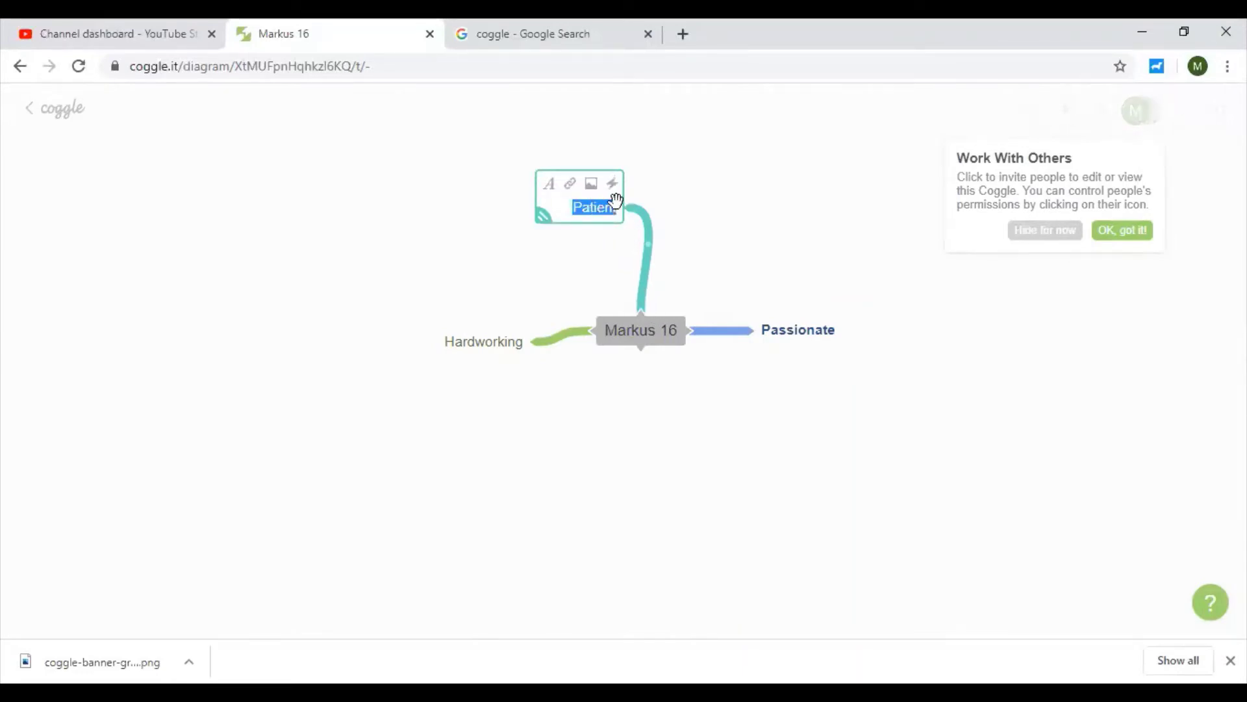
left_click(550, 186)
left_click(565, 184)
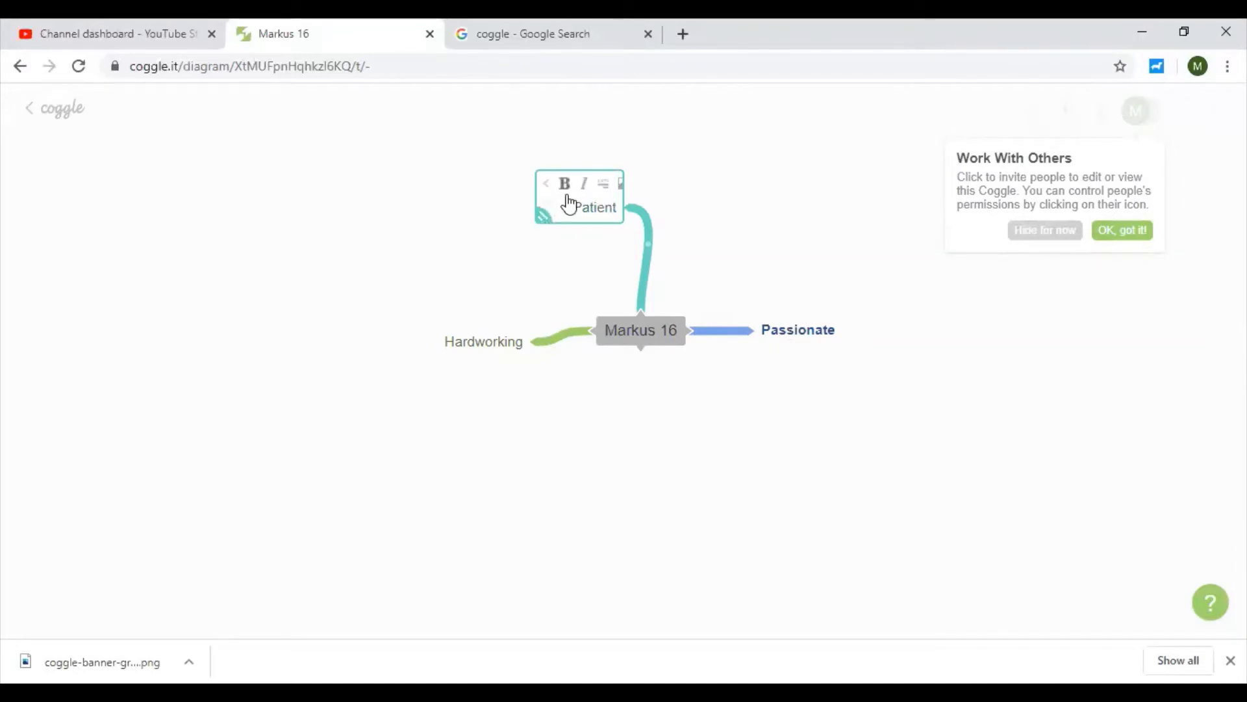
left_click(581, 271)
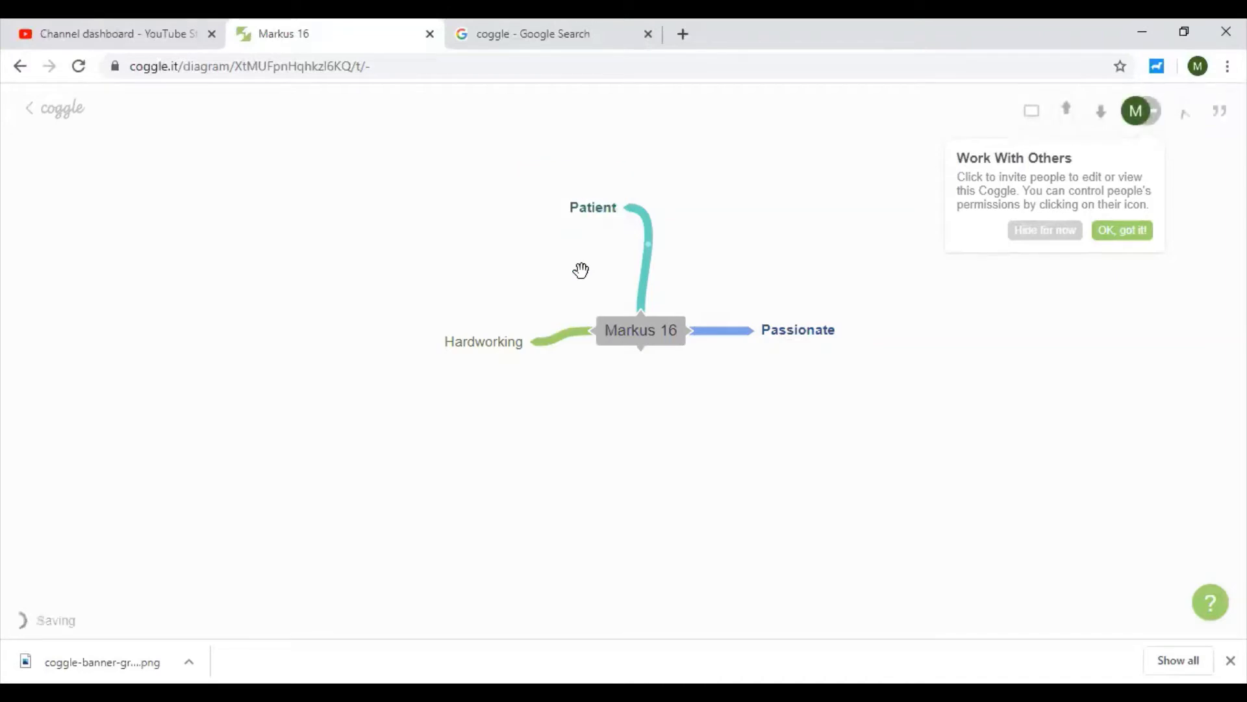
- Make the "Hardworking" branch label bold
left_click(488, 344)
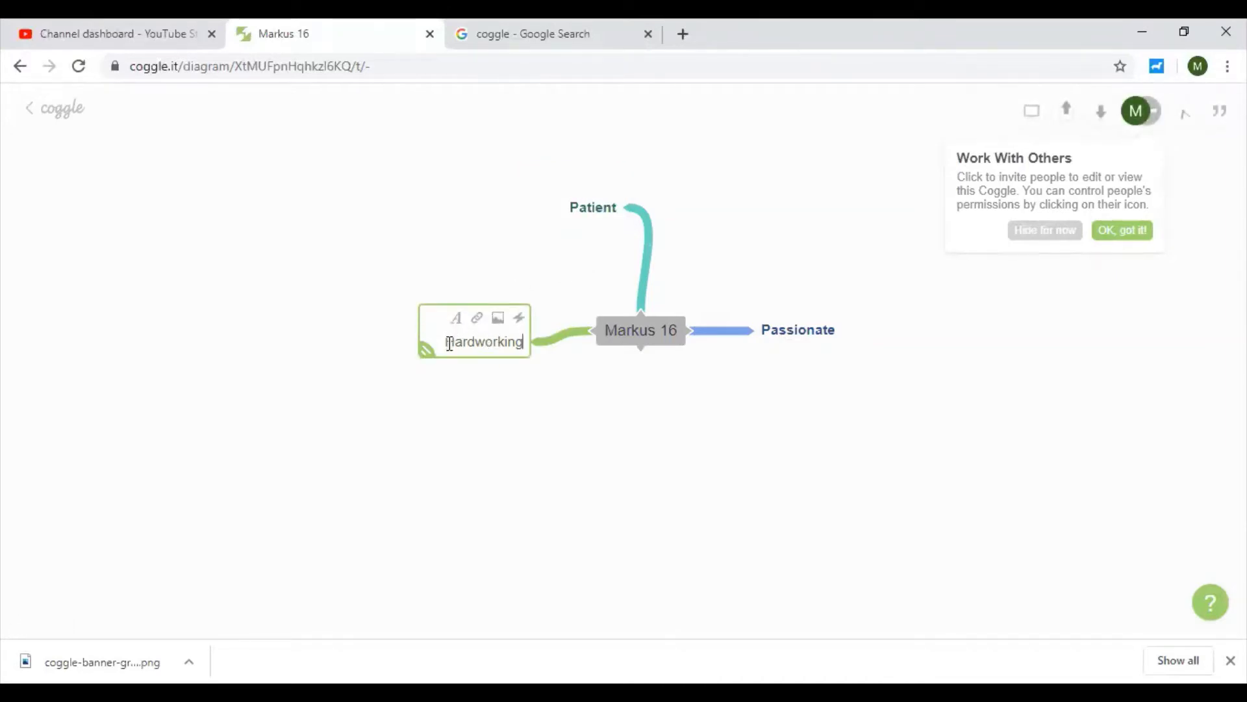
left_click_drag(446, 340, 525, 341)
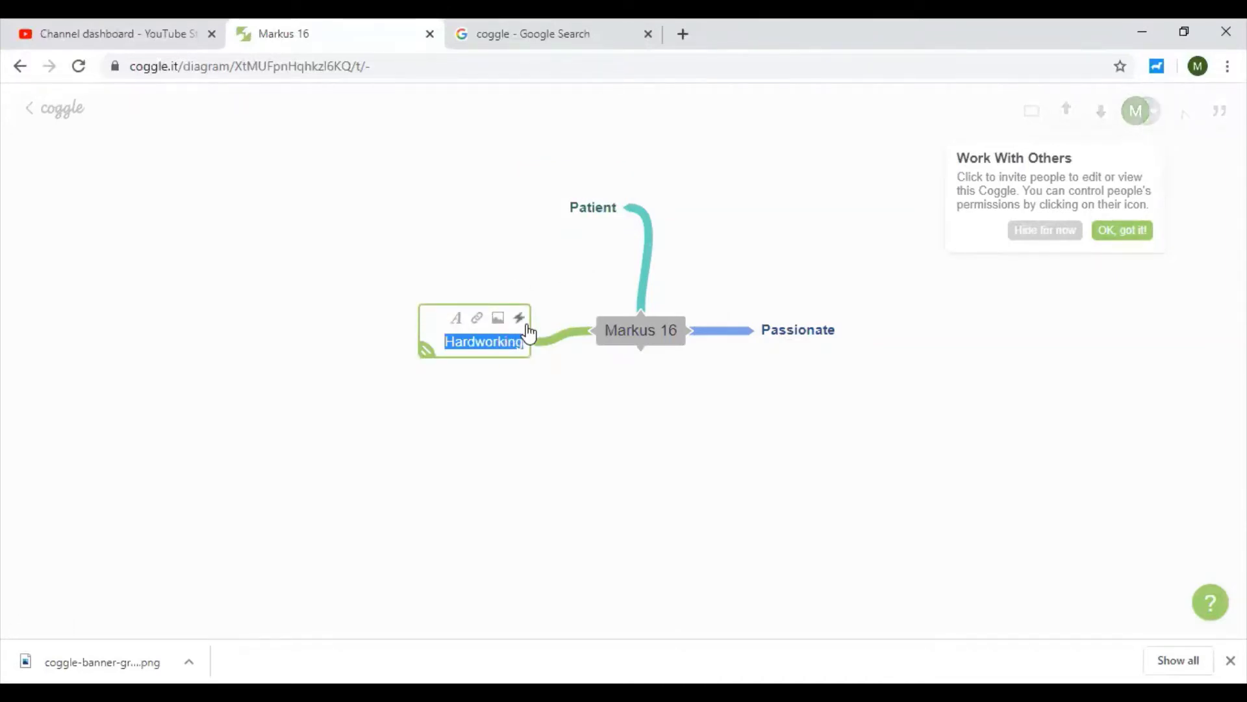
left_click(456, 319)
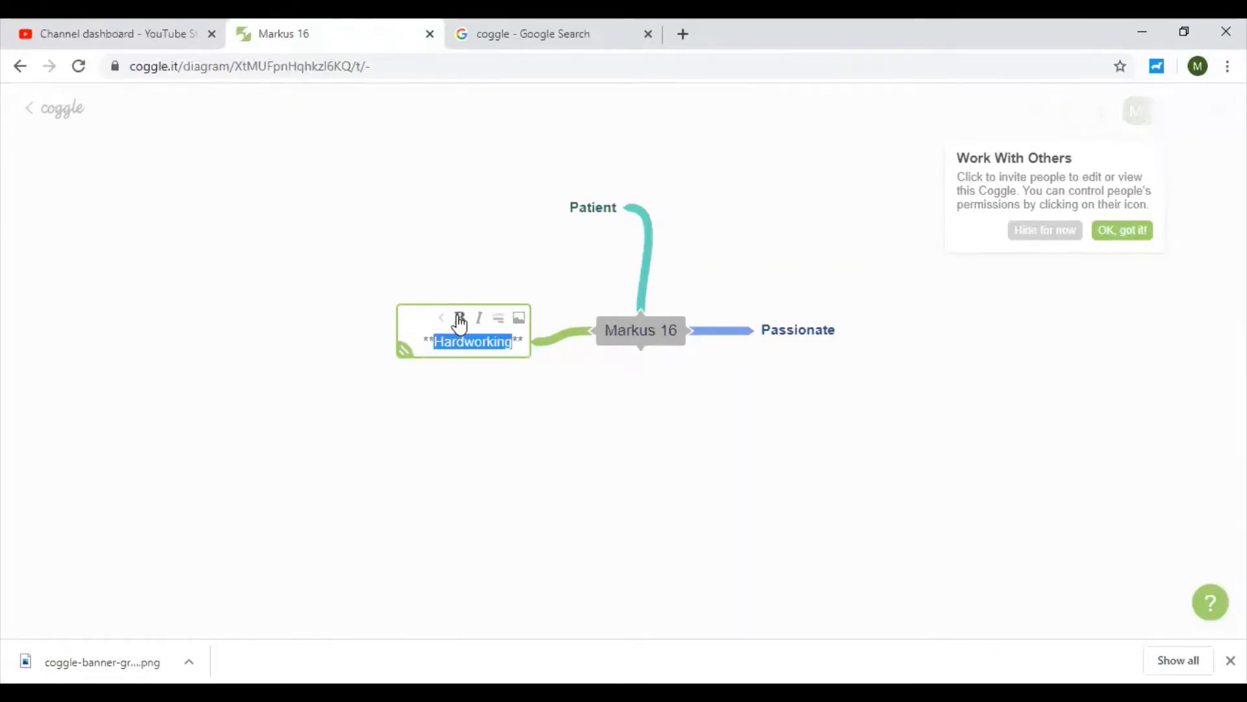
left_click(459, 320)
left_click(481, 376)
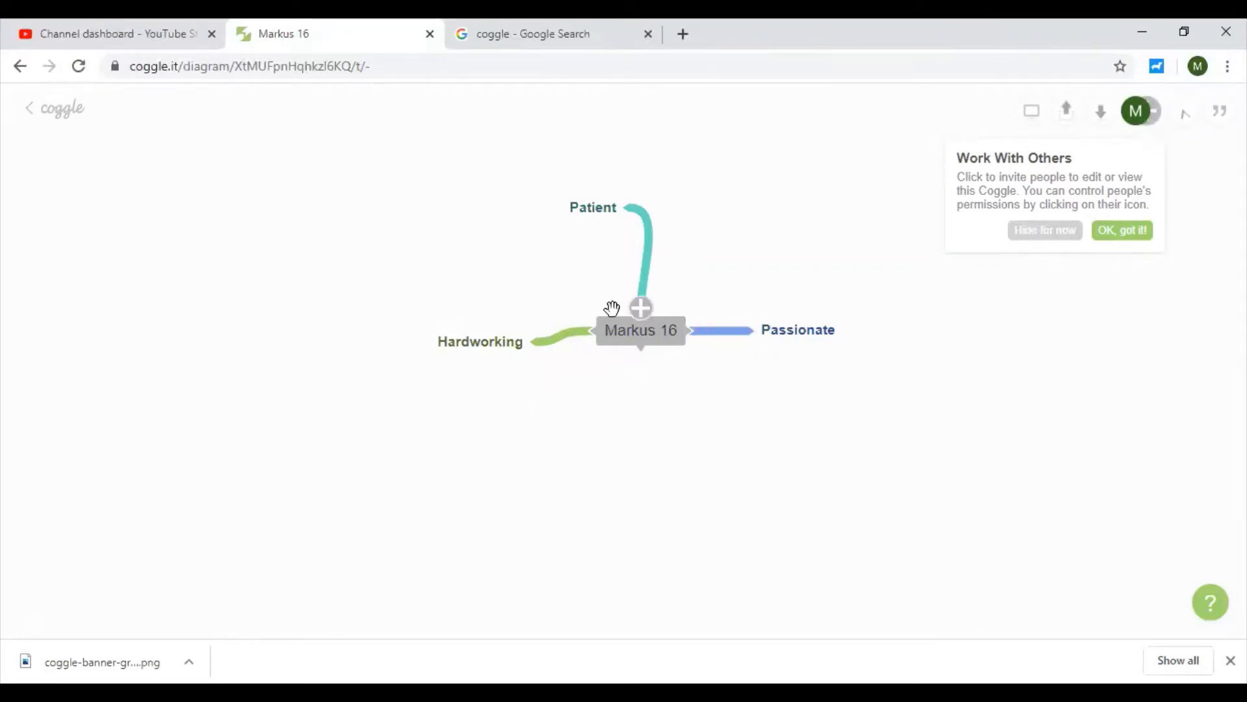
left_click(470, 340)
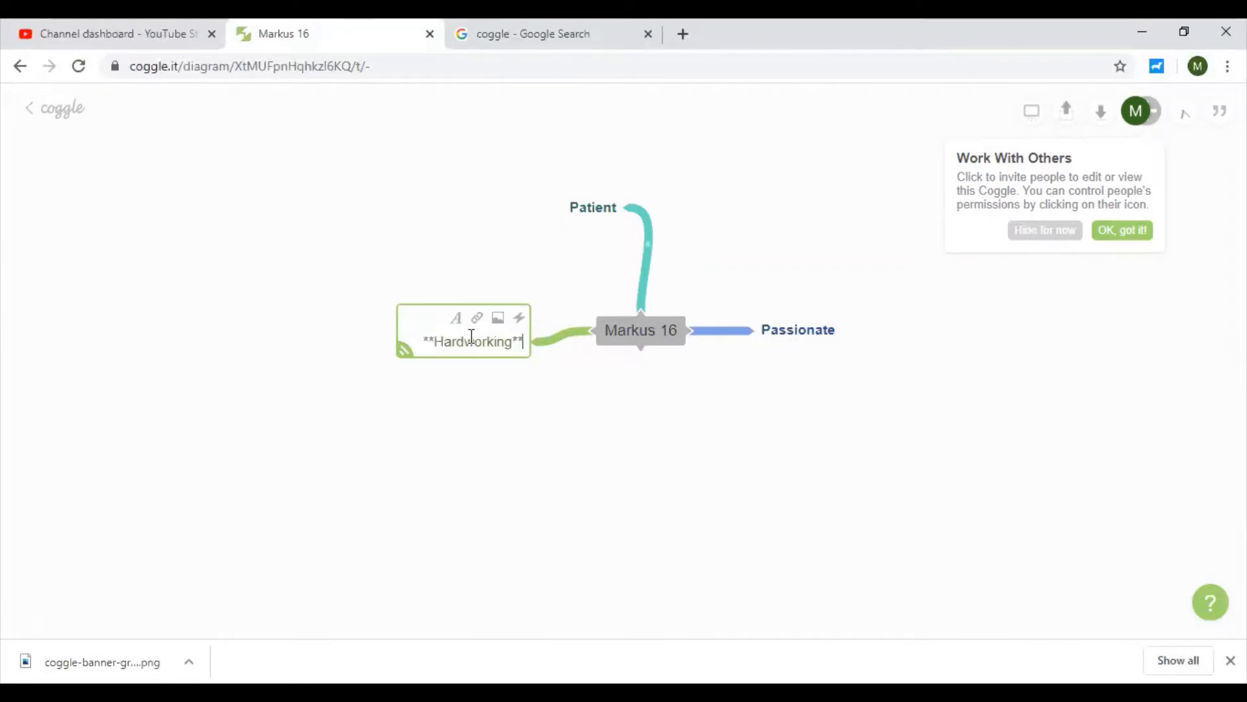
left_click(490, 394)
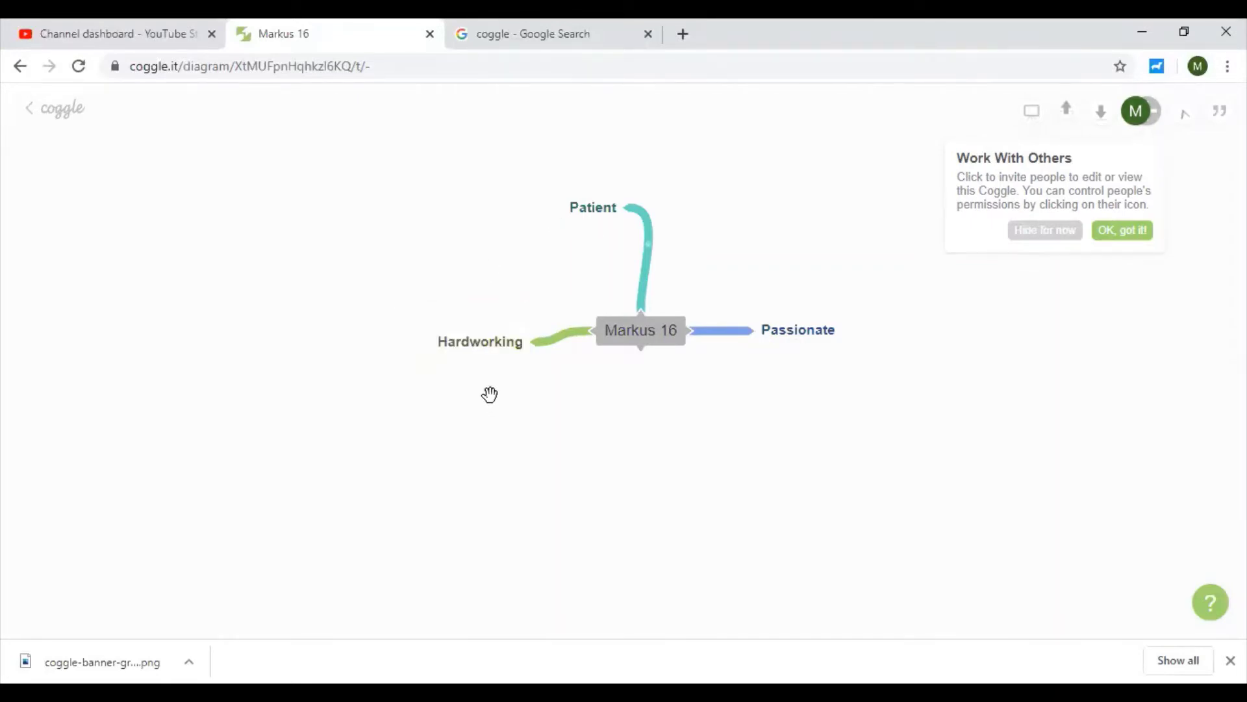
left_click(484, 344)
right_click(484, 345)
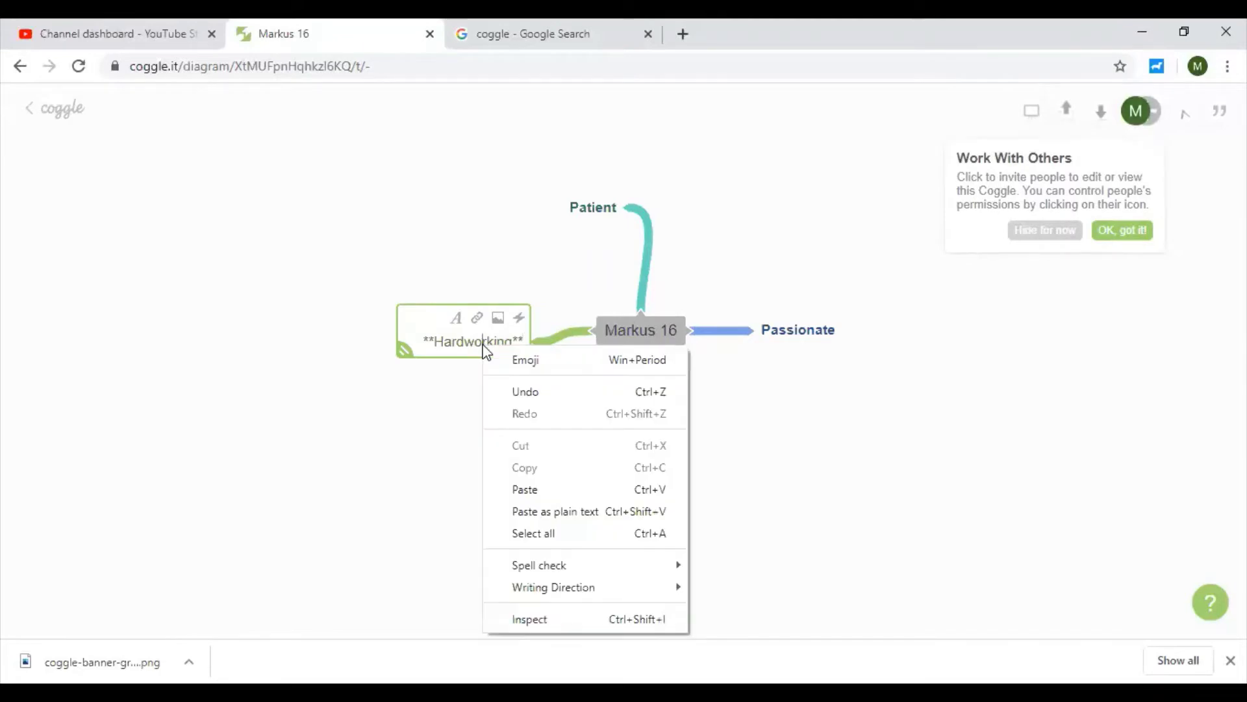
left_click(461, 373)
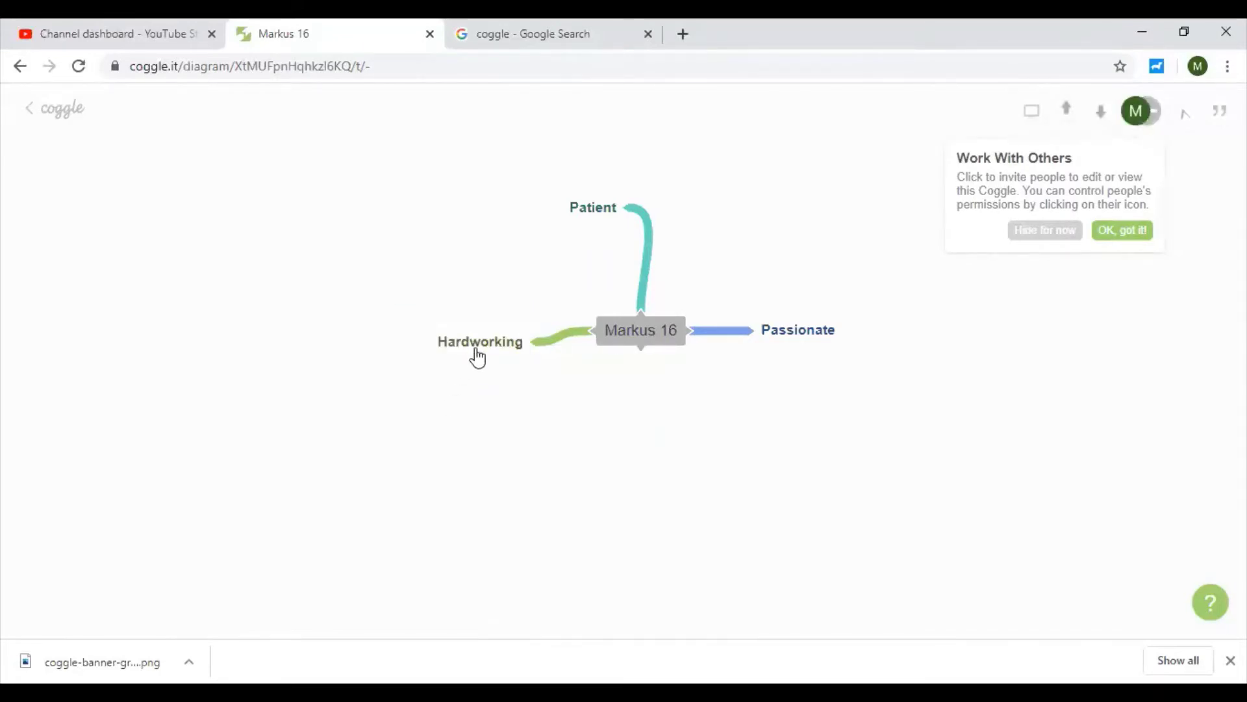
right_click(478, 357)
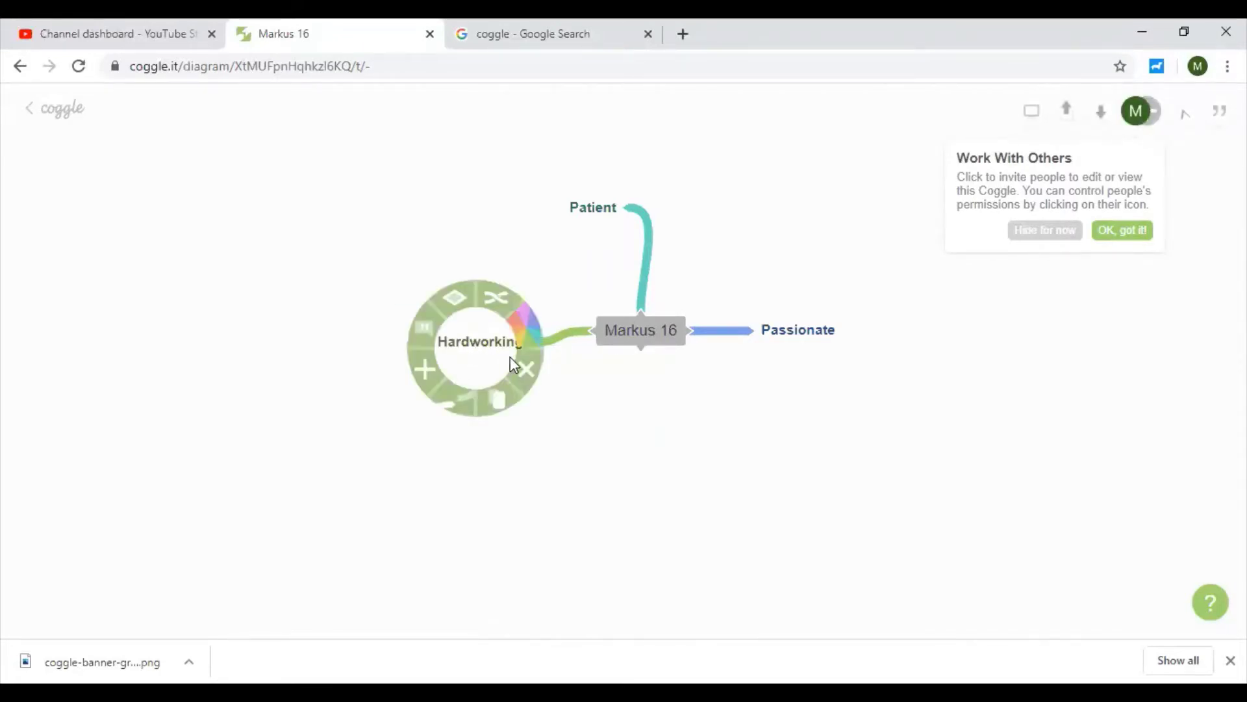
left_click(718, 437)
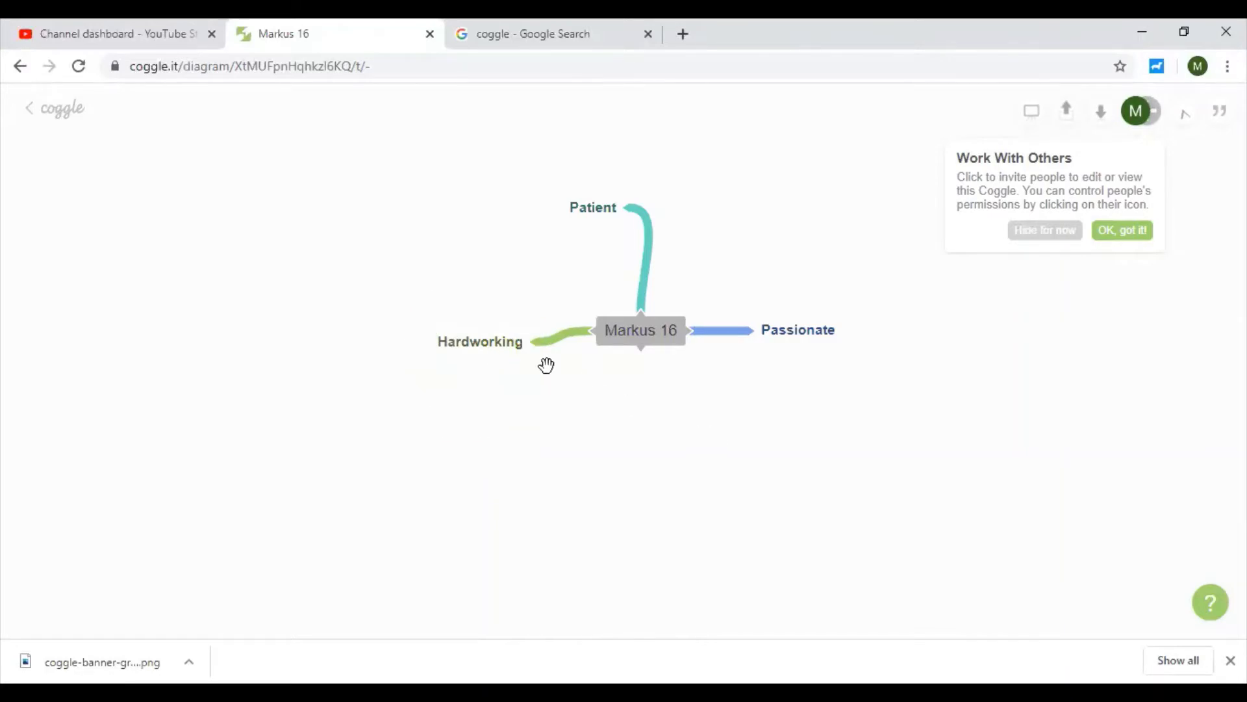
- Delete the "Hardworking", "Patient" and "Passionate" branches, leaving only the central title
left_click(467, 352)
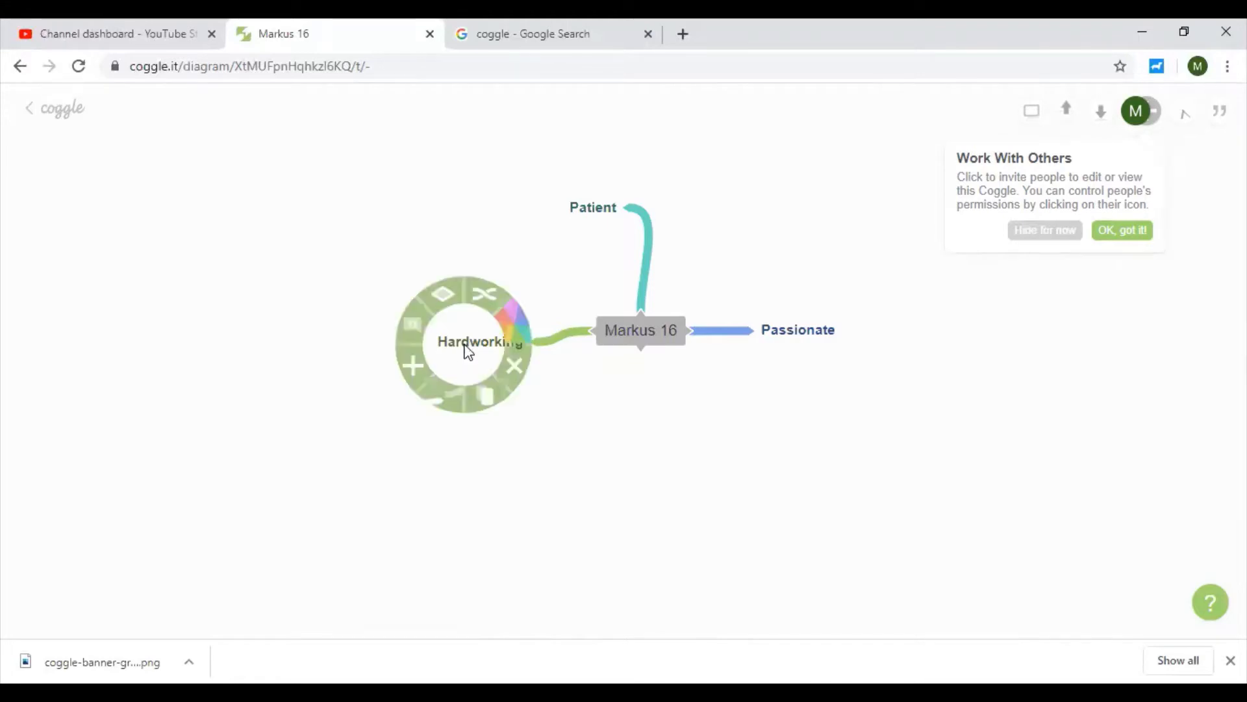
left_click(510, 365)
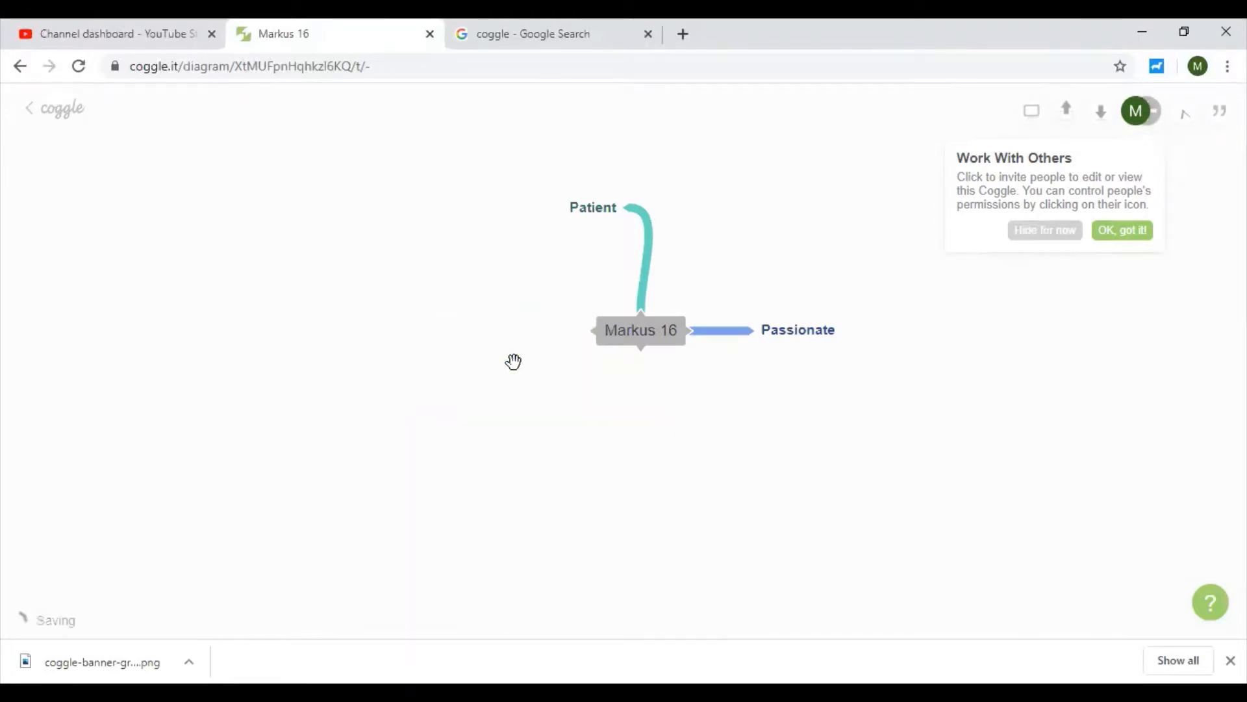
left_click(594, 209)
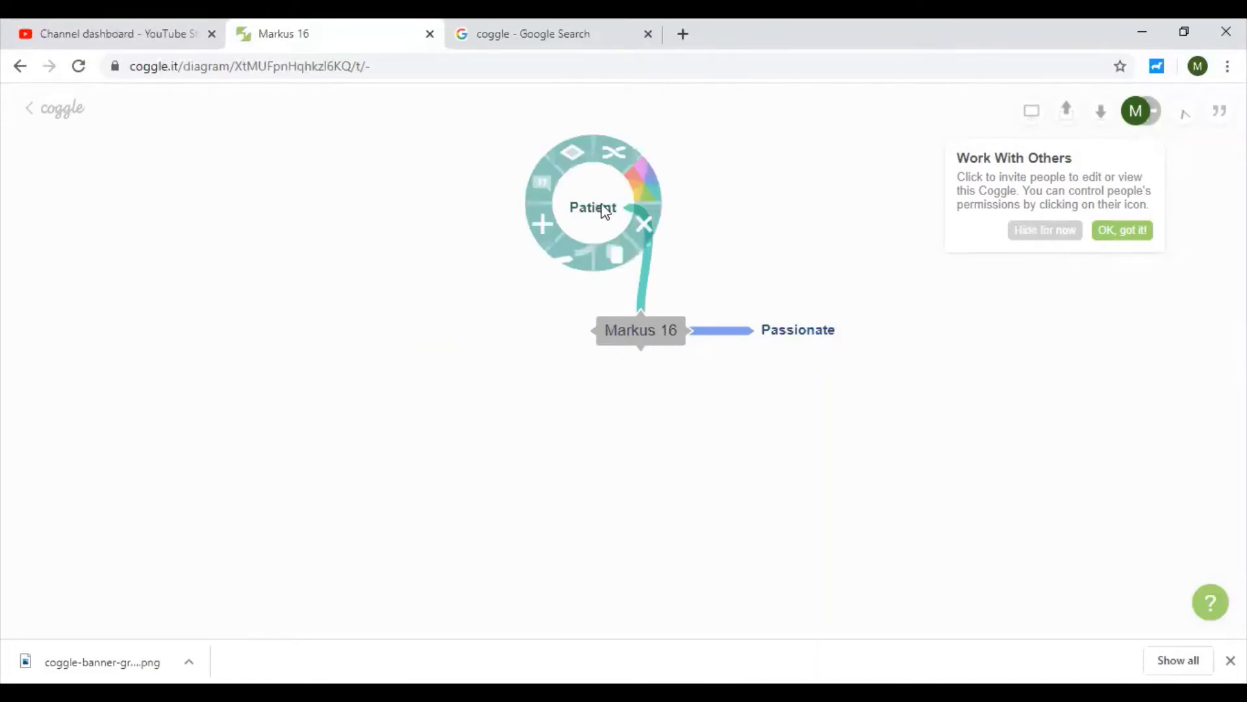
left_click(640, 226)
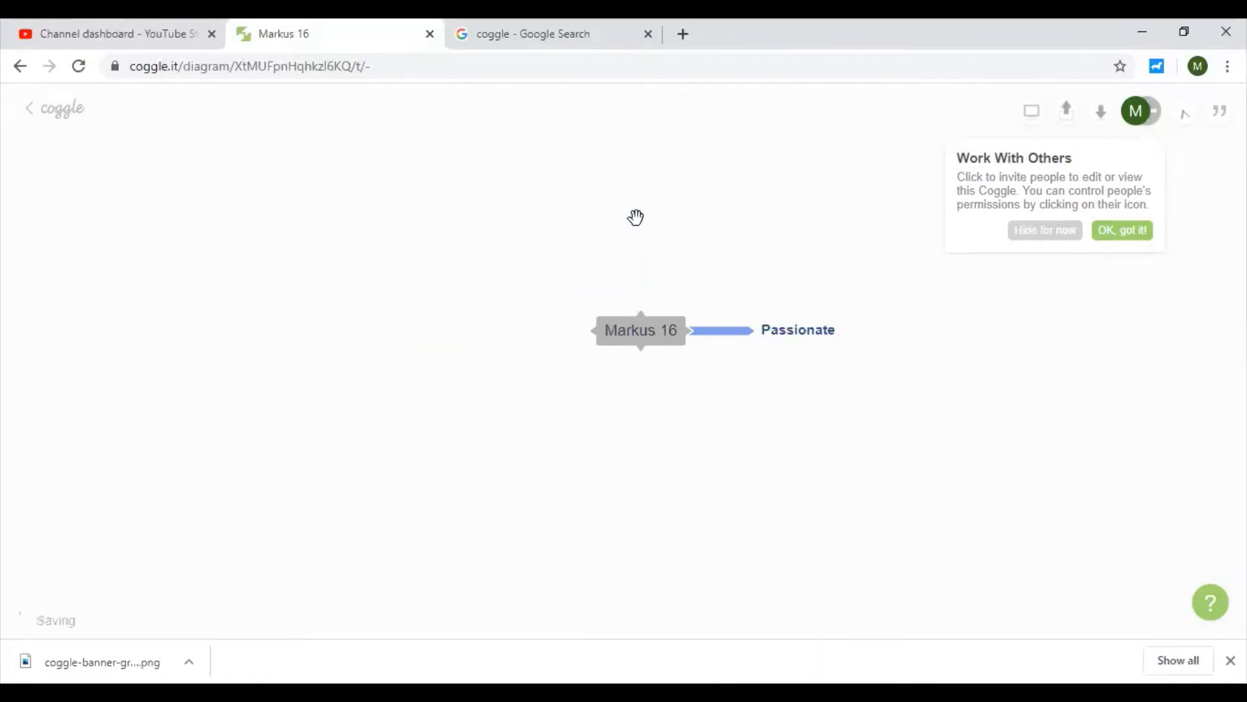
left_click(796, 336)
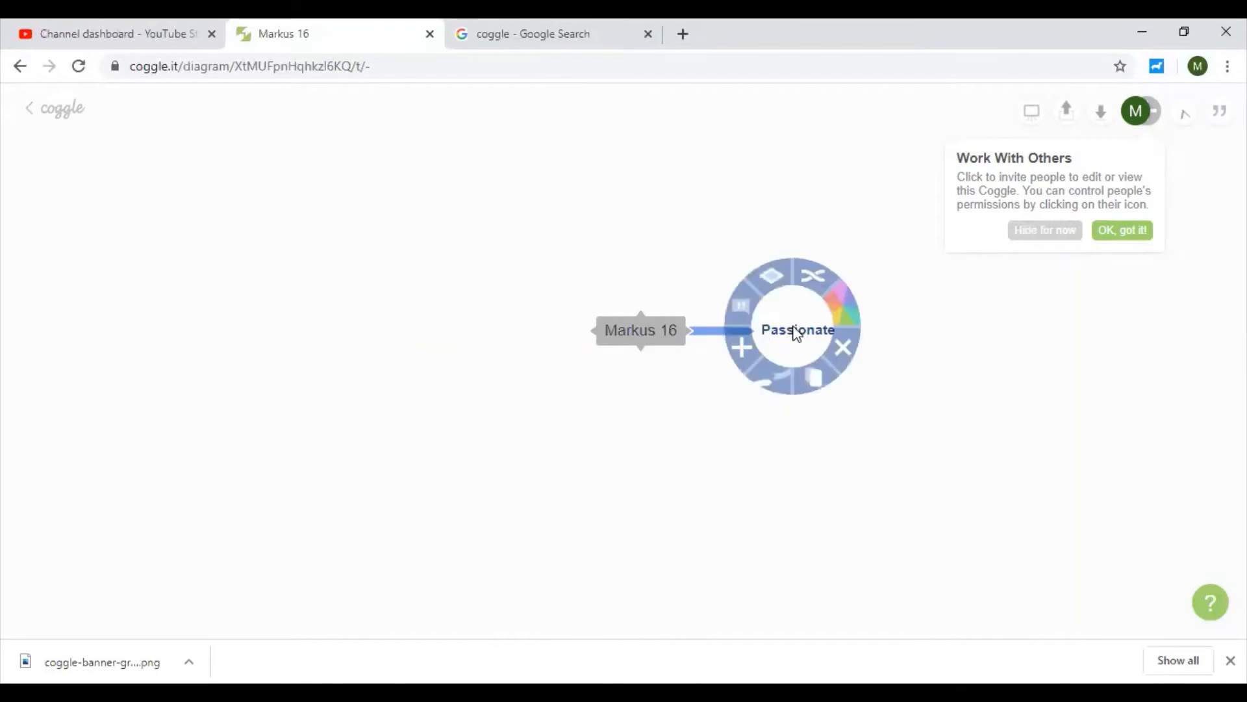
left_click(841, 345)
- Add a branch labelled "Address" on the right side of the central title and move it closer to the title
mouse_move(701, 336)
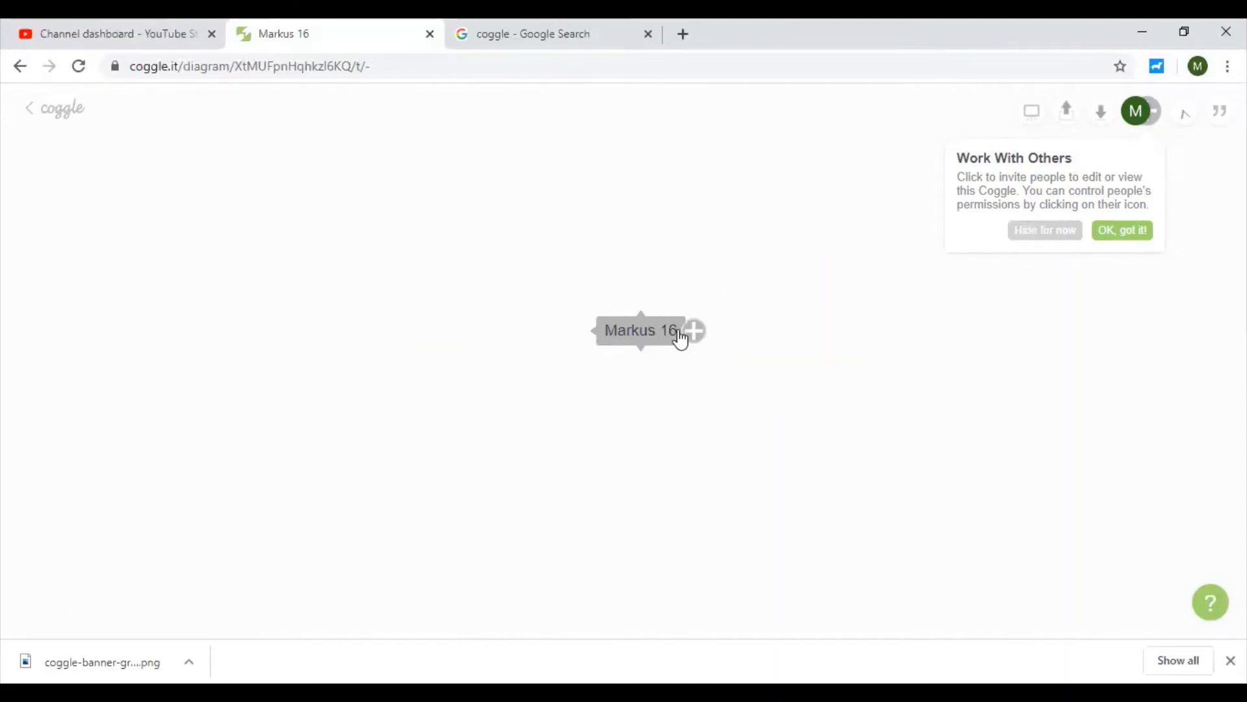
left_click(690, 336)
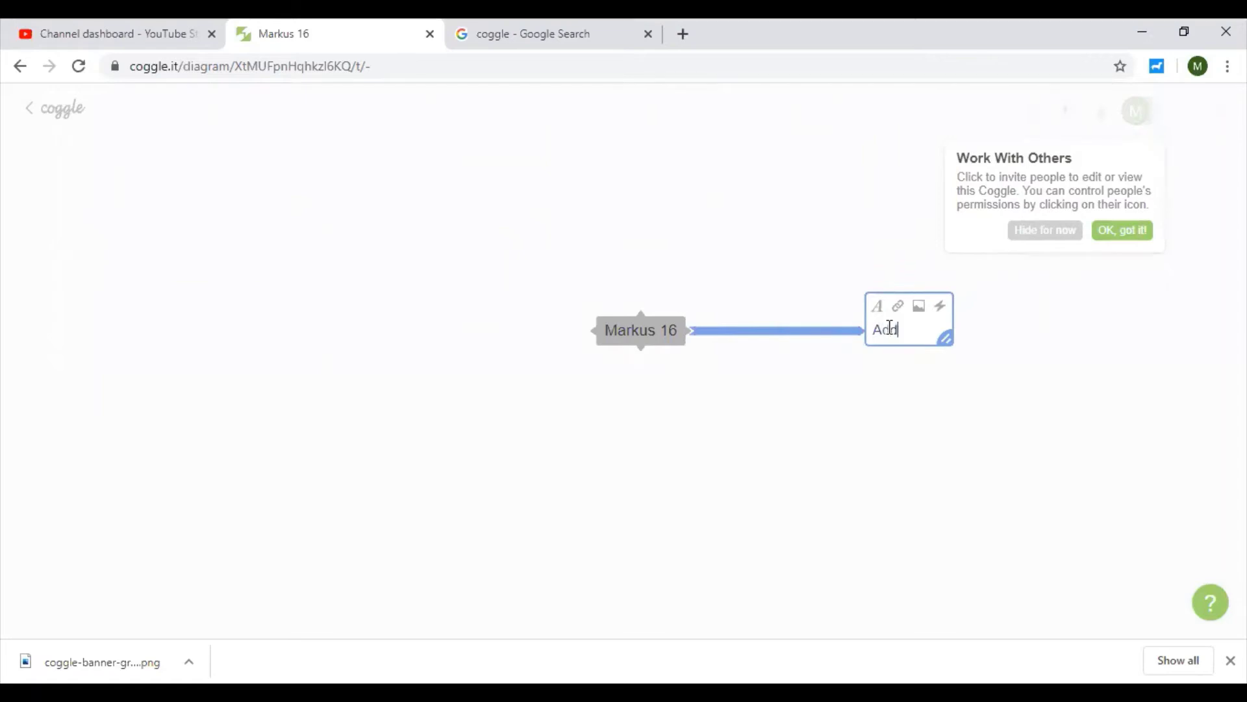
type("Address")
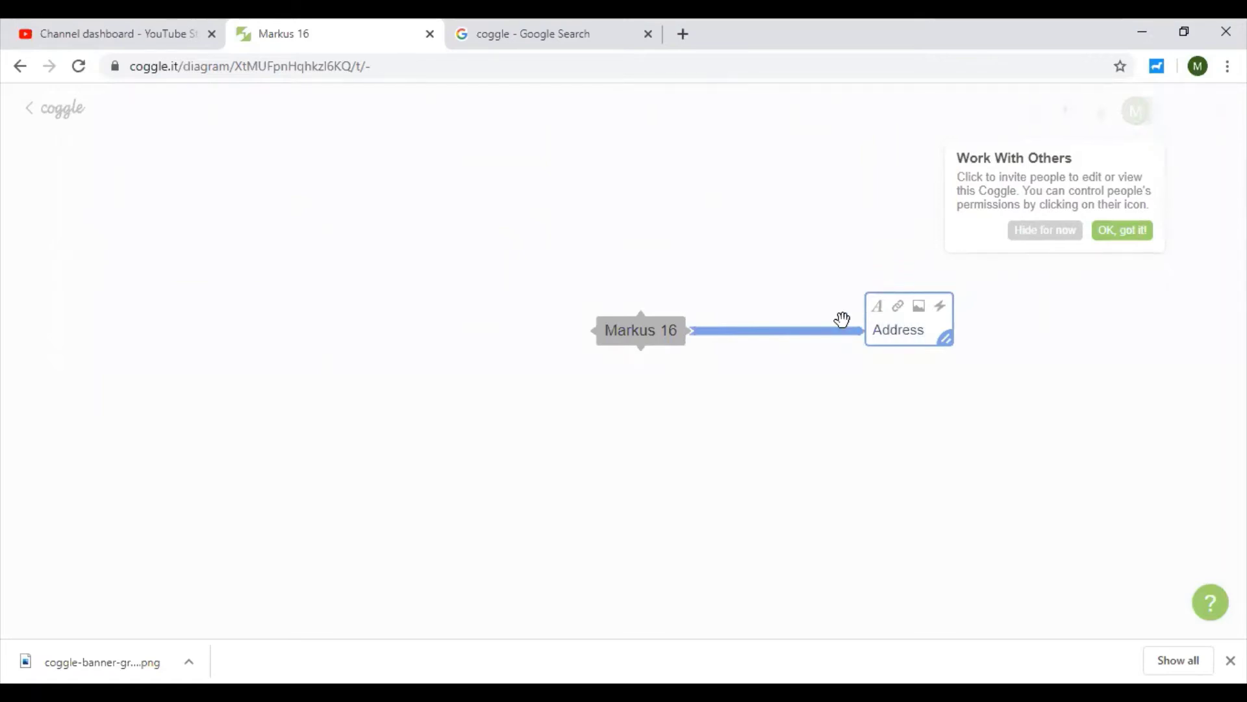
left_click(841, 393)
left_click_drag(899, 349, 795, 349)
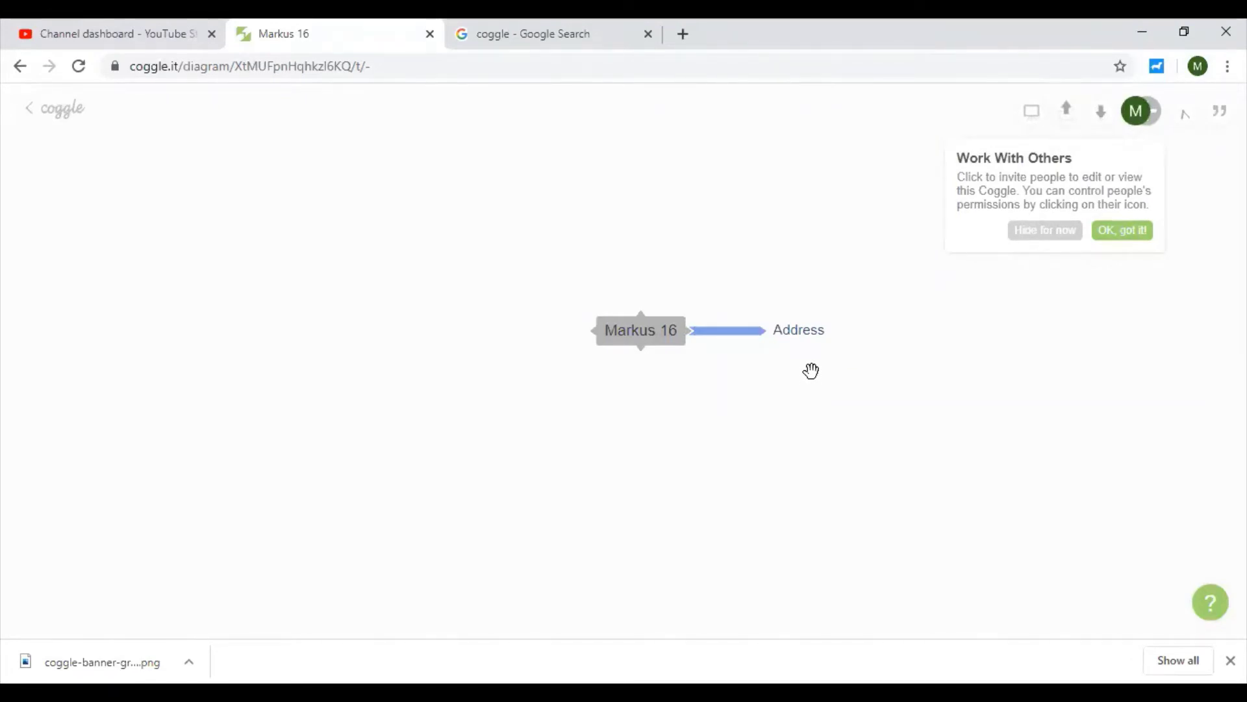
- Extend the "Address" branch with a sub-branch labelled with the city and country of residence
mouse_move(806, 345)
left_click(772, 331)
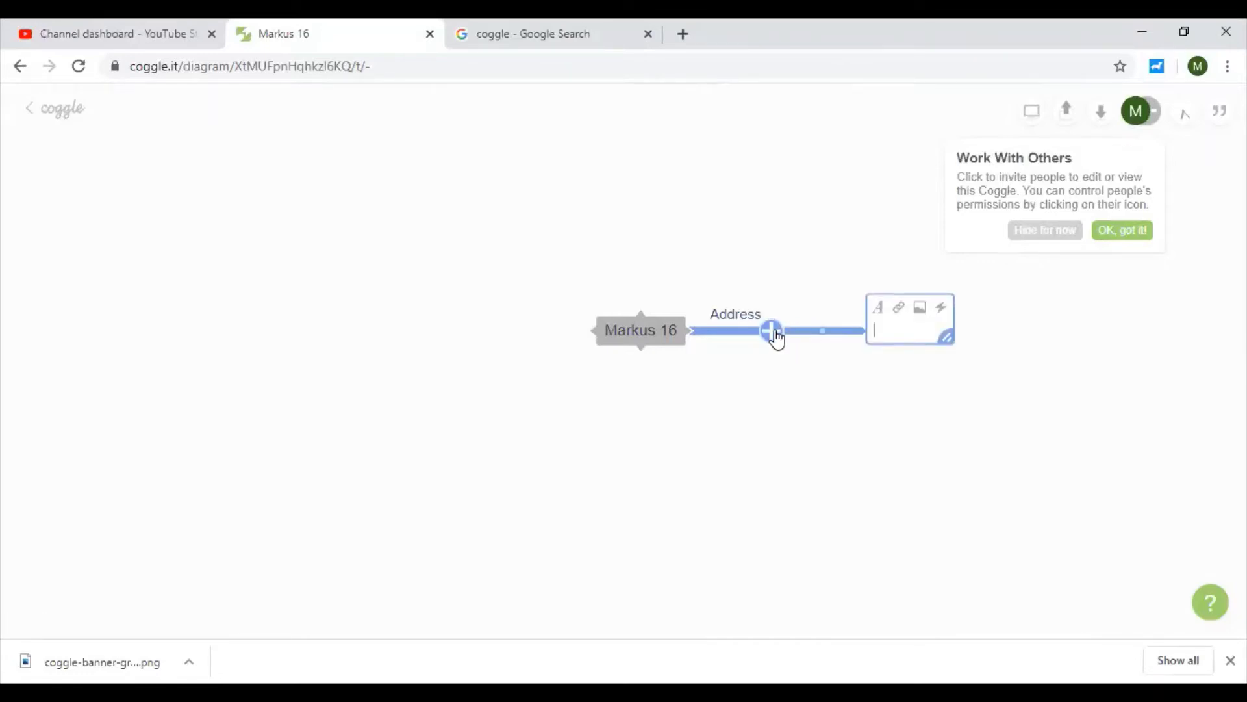
type("Muscat")
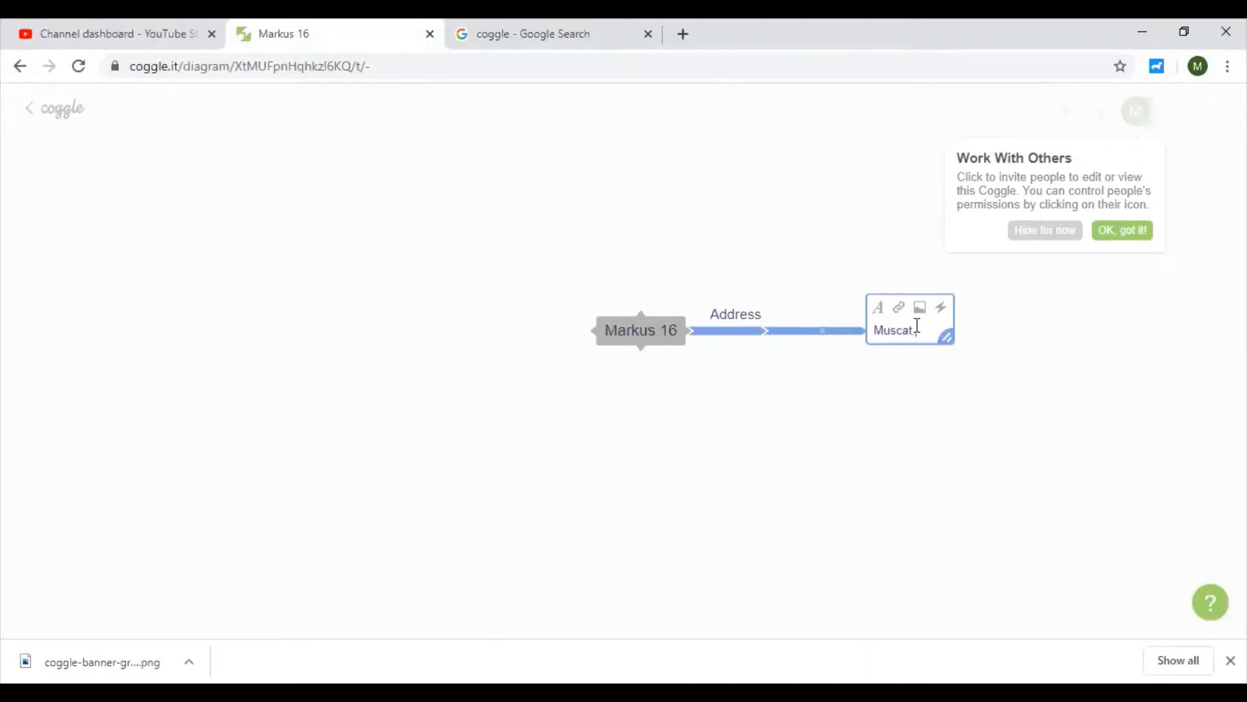
type(", Oman")
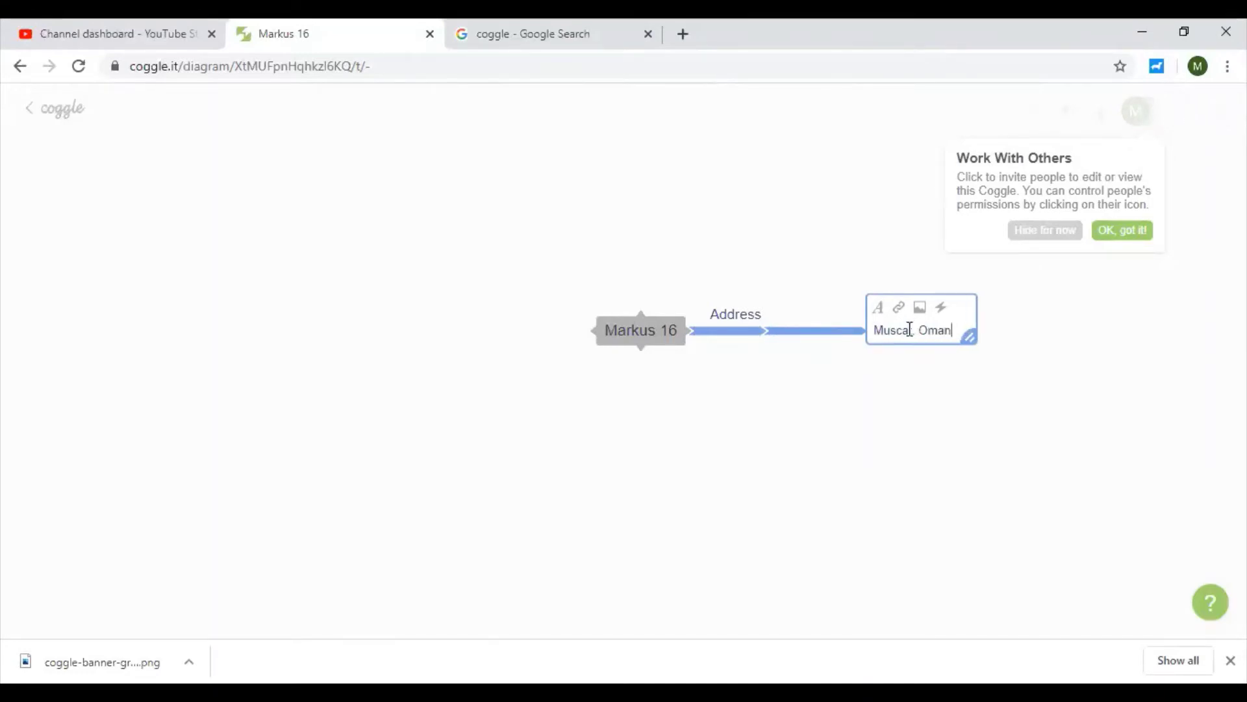
left_click(858, 434)
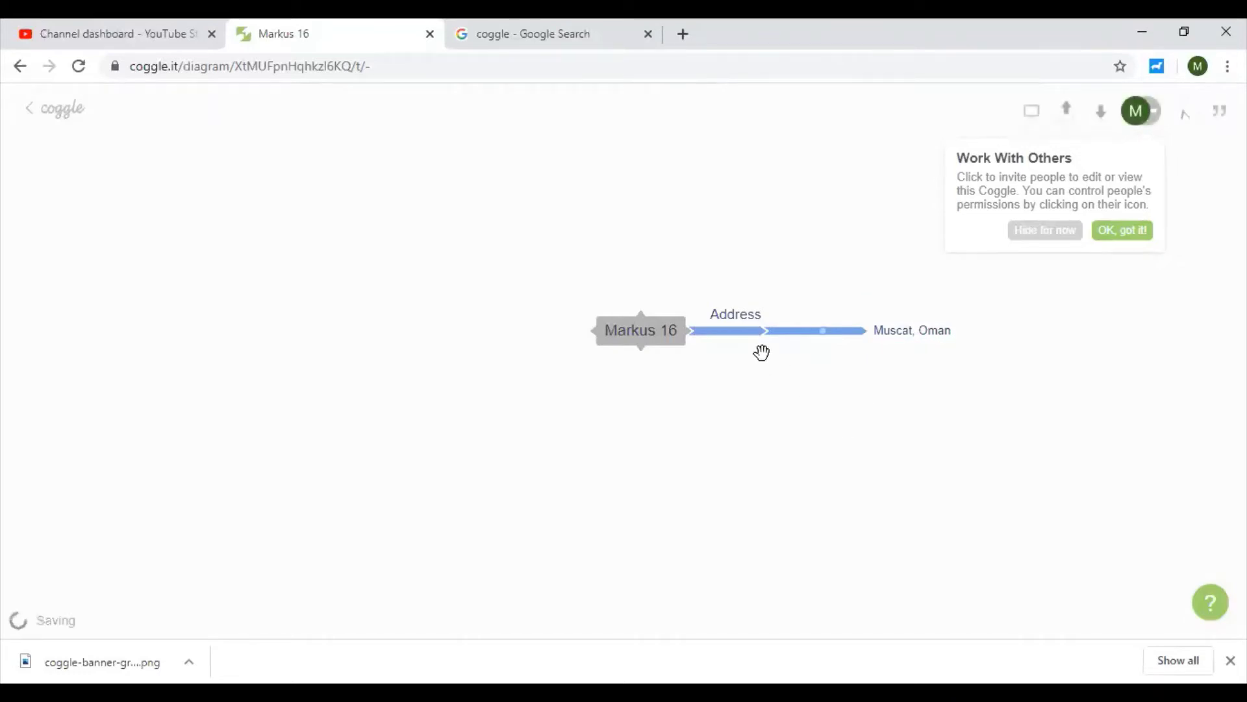
- Make the "Address" branch label bold
left_click(734, 315)
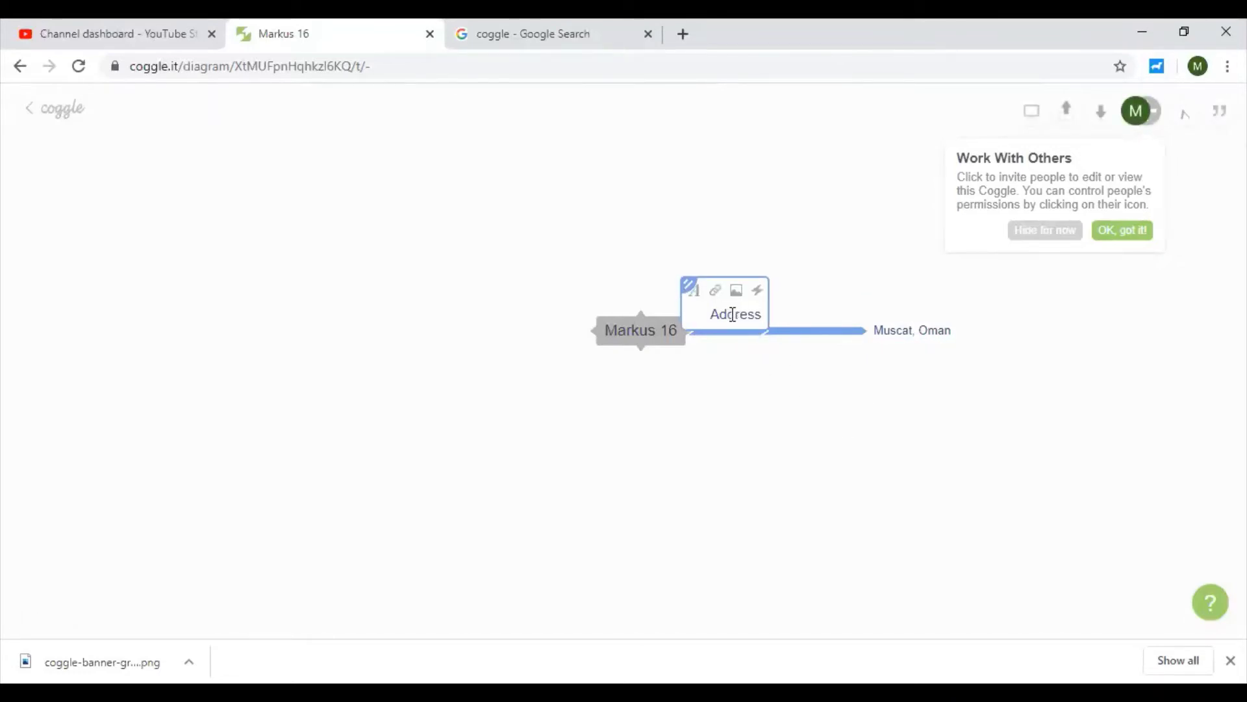
left_click_drag(713, 315, 762, 314)
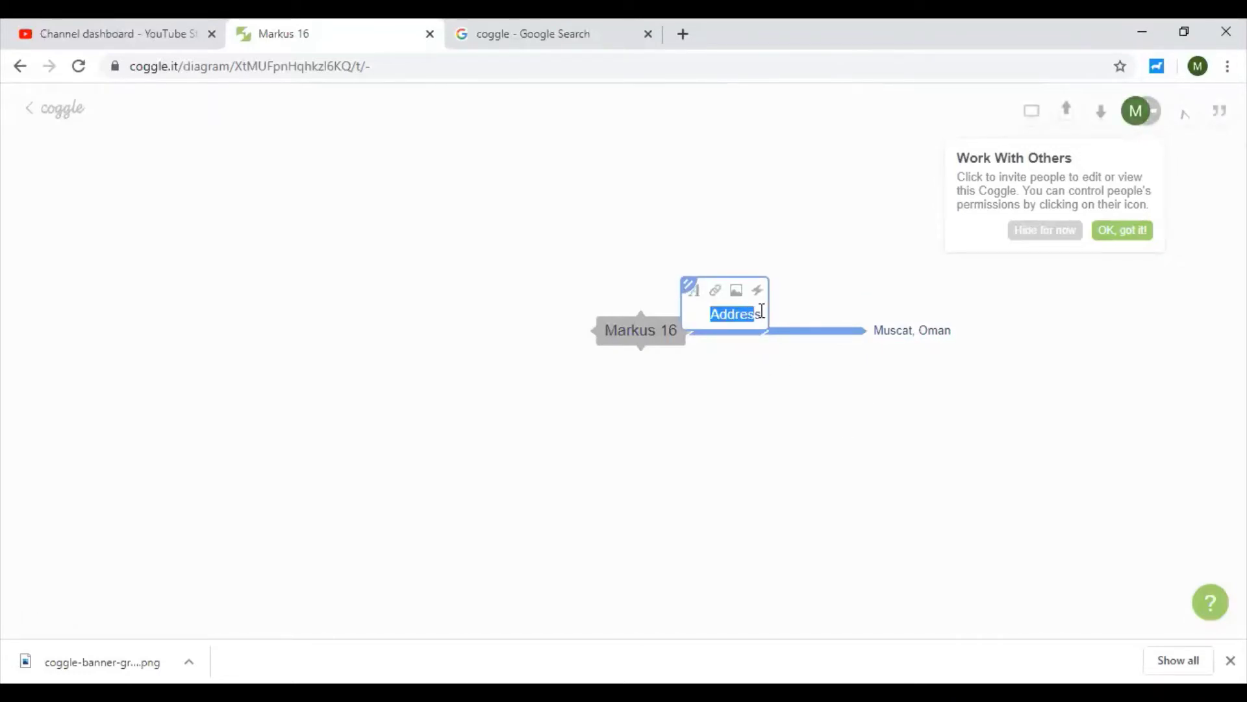
left_click(694, 300)
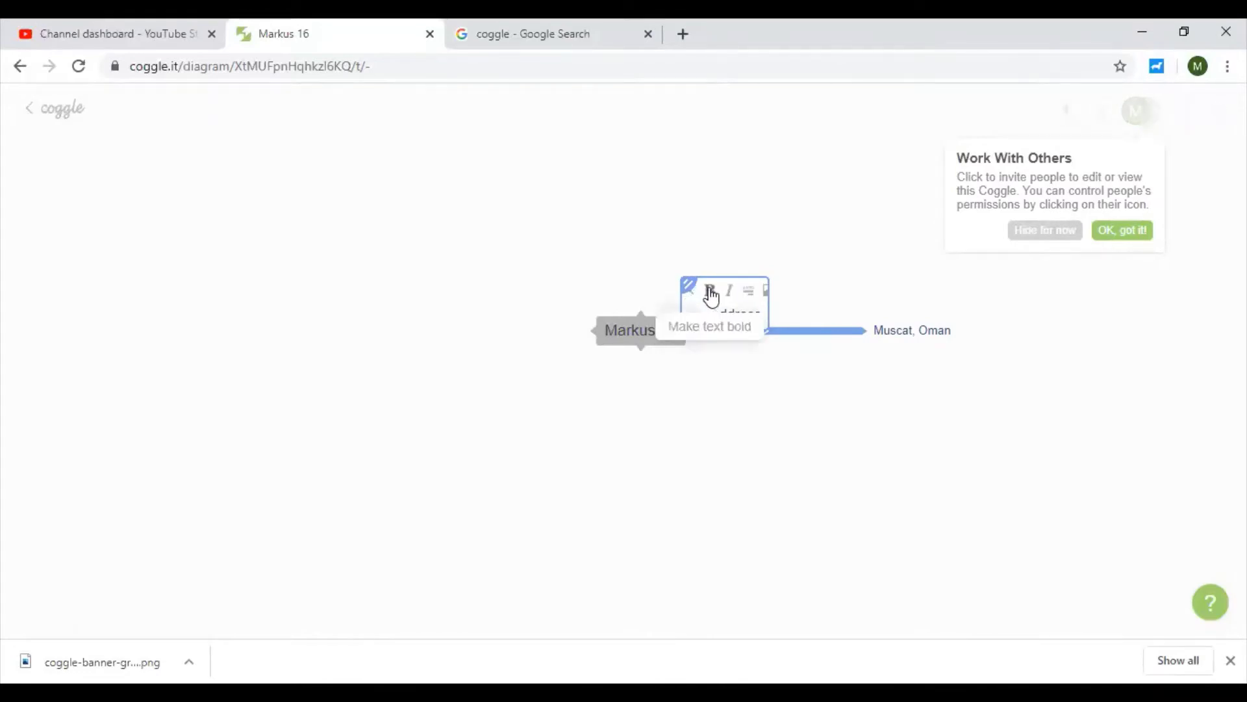
left_click(710, 293)
left_click(782, 406)
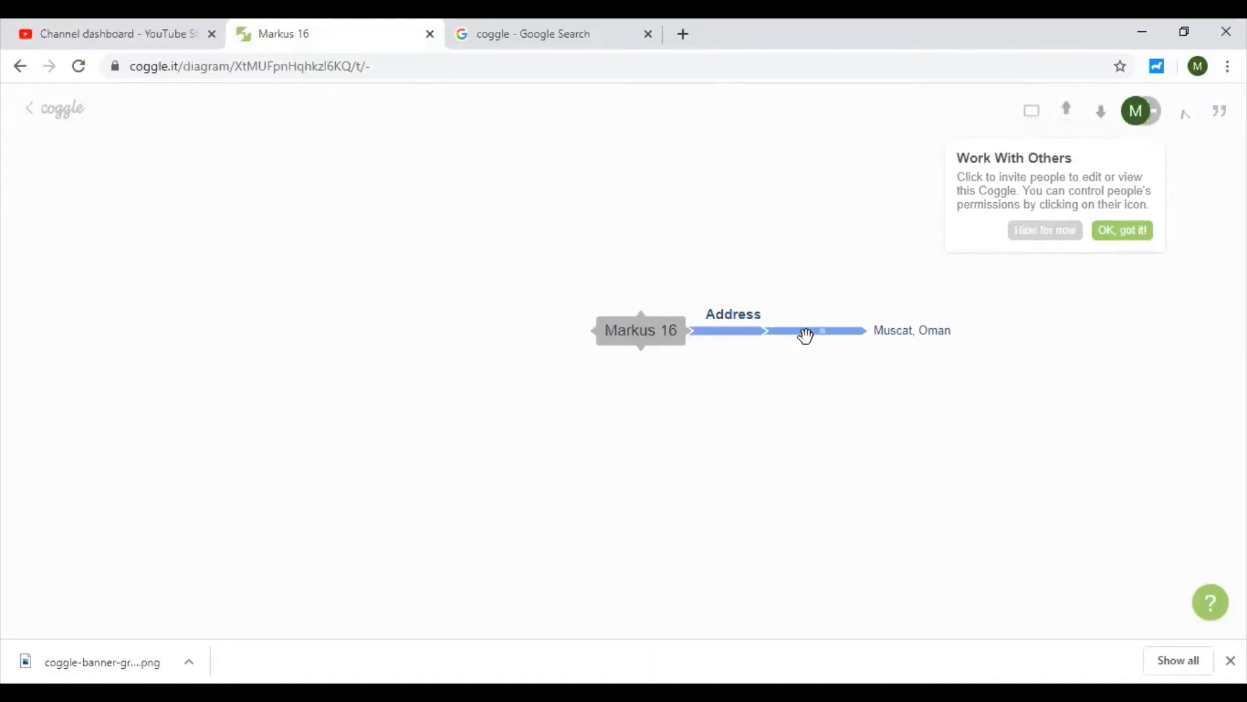
- Add a second sub-branch to "Address" below the existing one, labelled with the home province and country
left_click(770, 332)
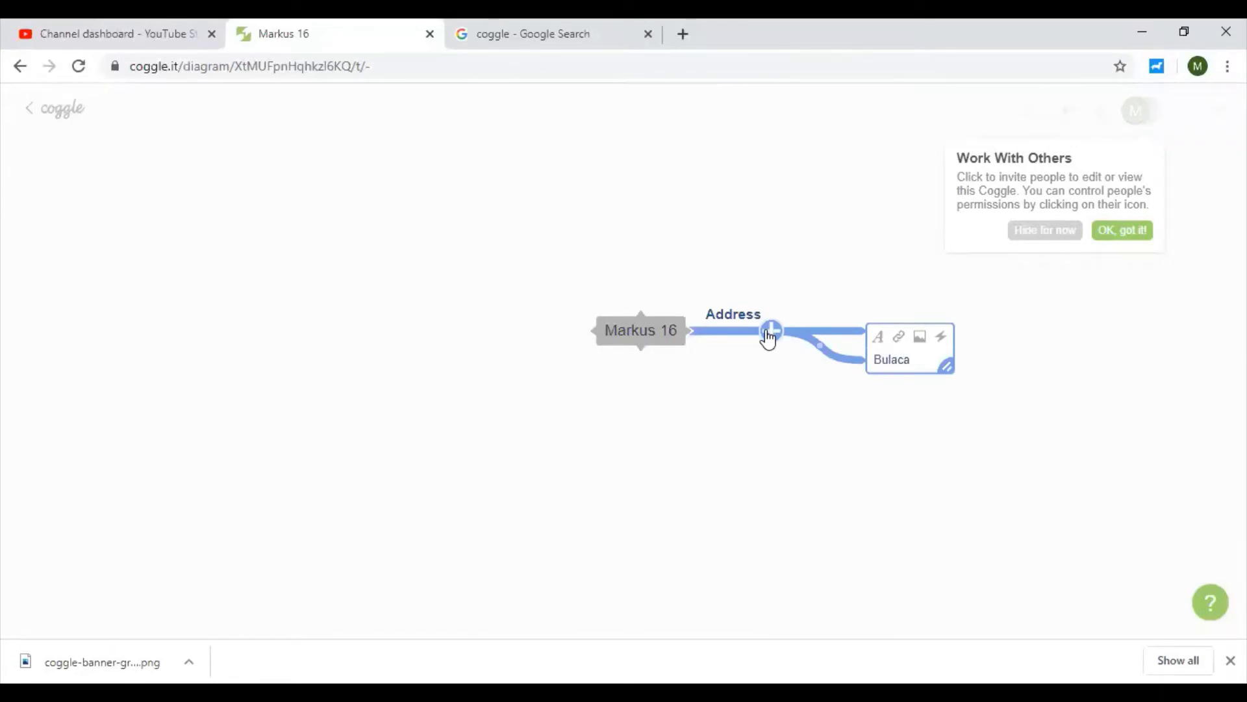
type("Bulacan, Philippin")
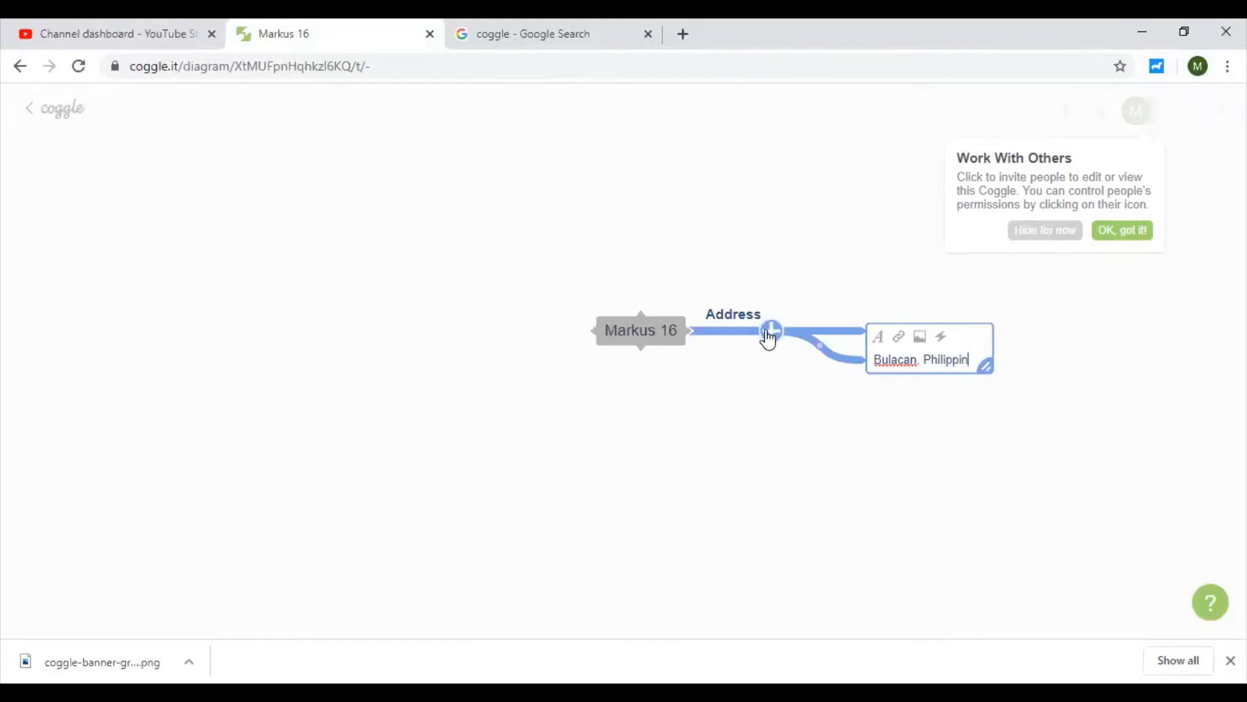
type("es")
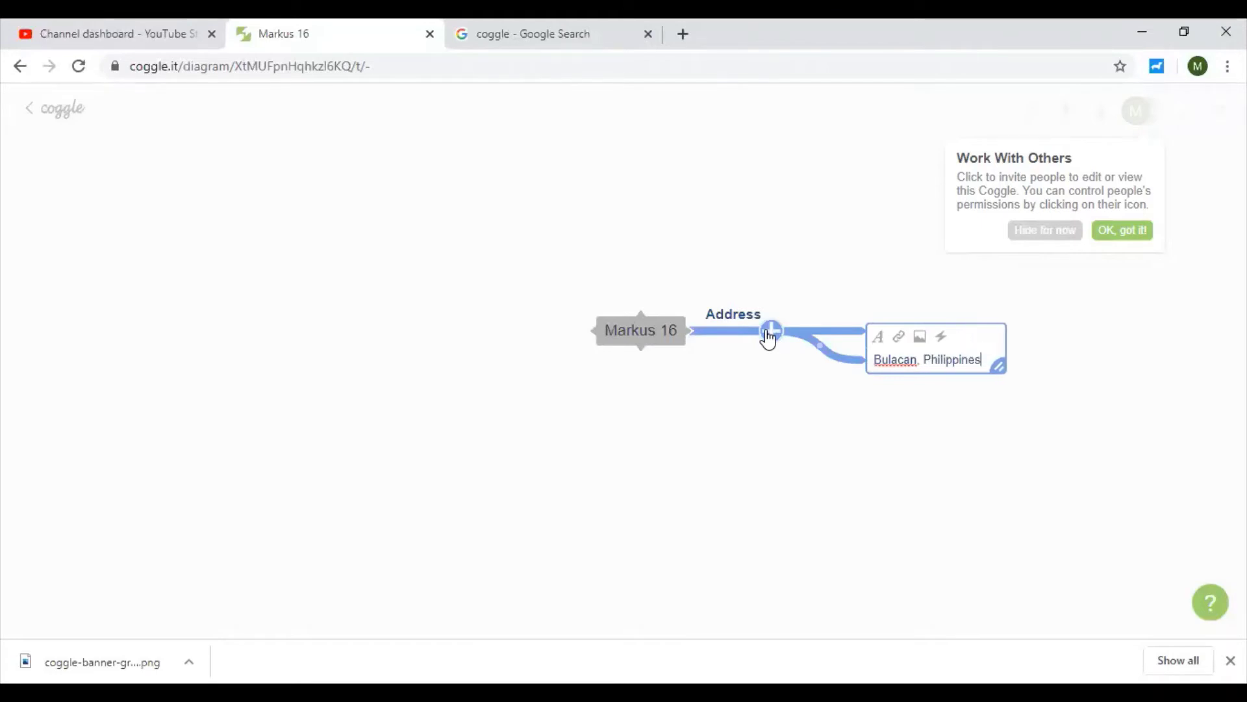
left_click(884, 470)
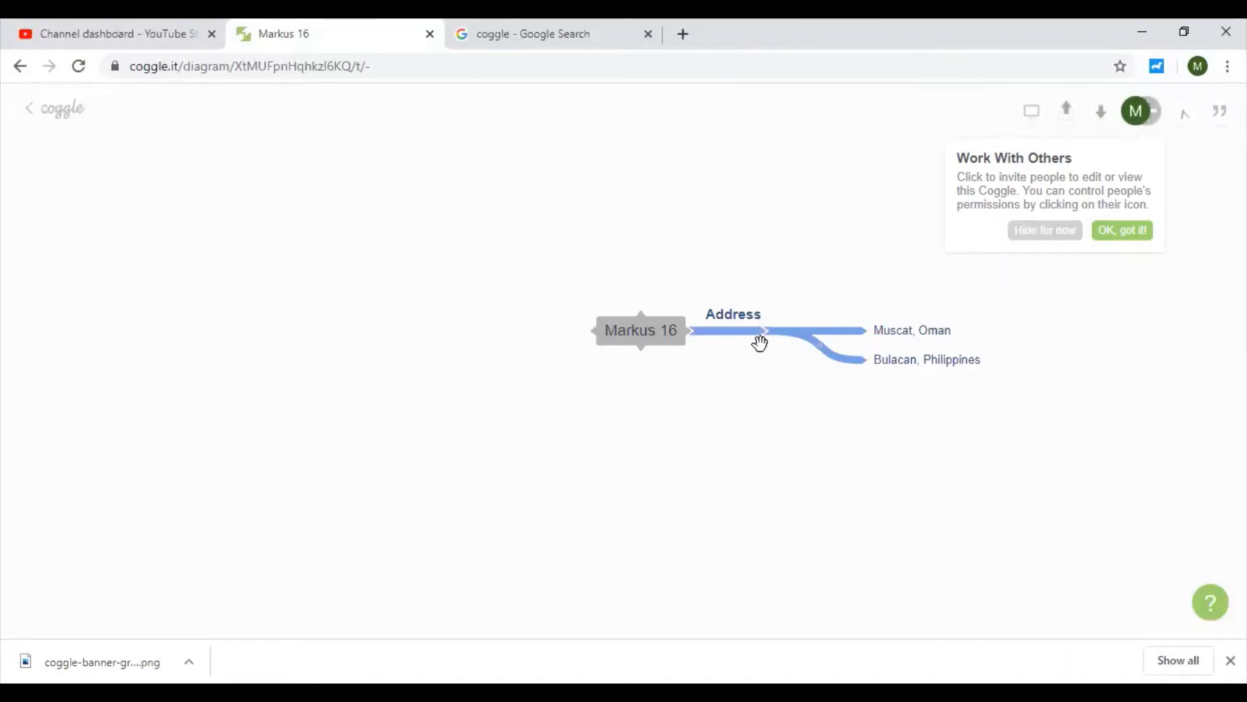
- Add a third sub-branch to "Address" above the other two, labelled with another home city and country
mouse_move(770, 329)
left_click(772, 331)
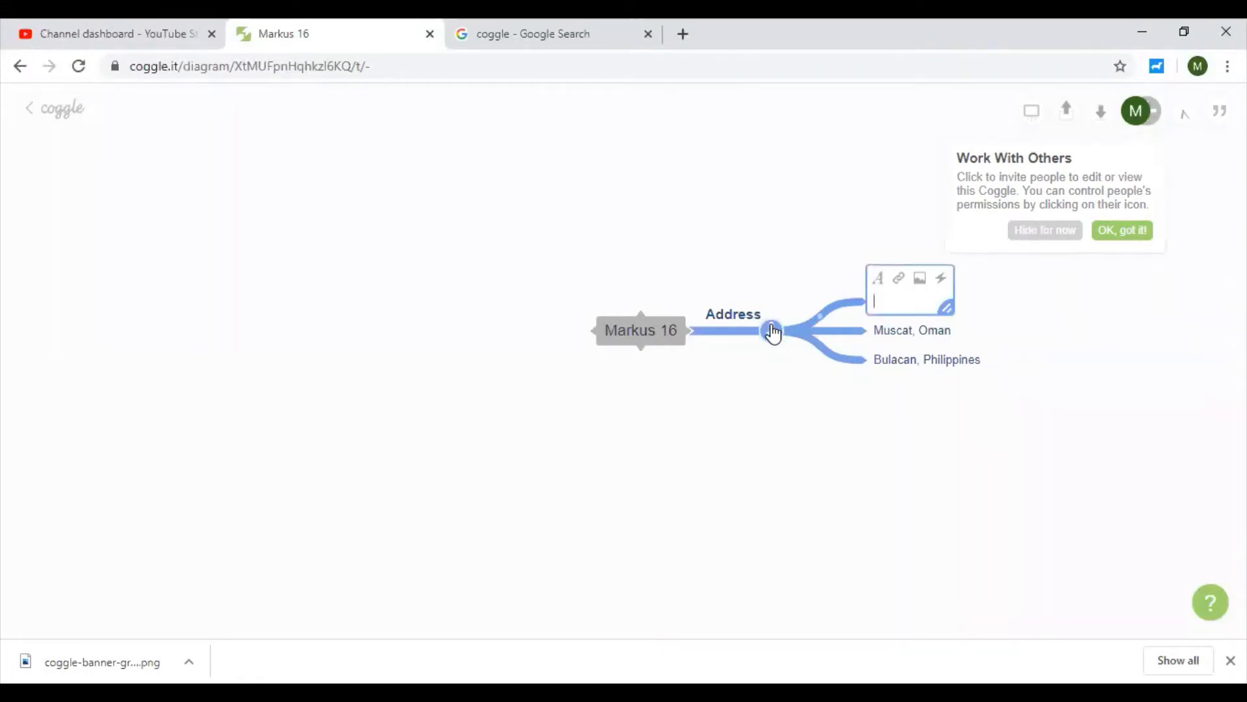
type("Quezon")
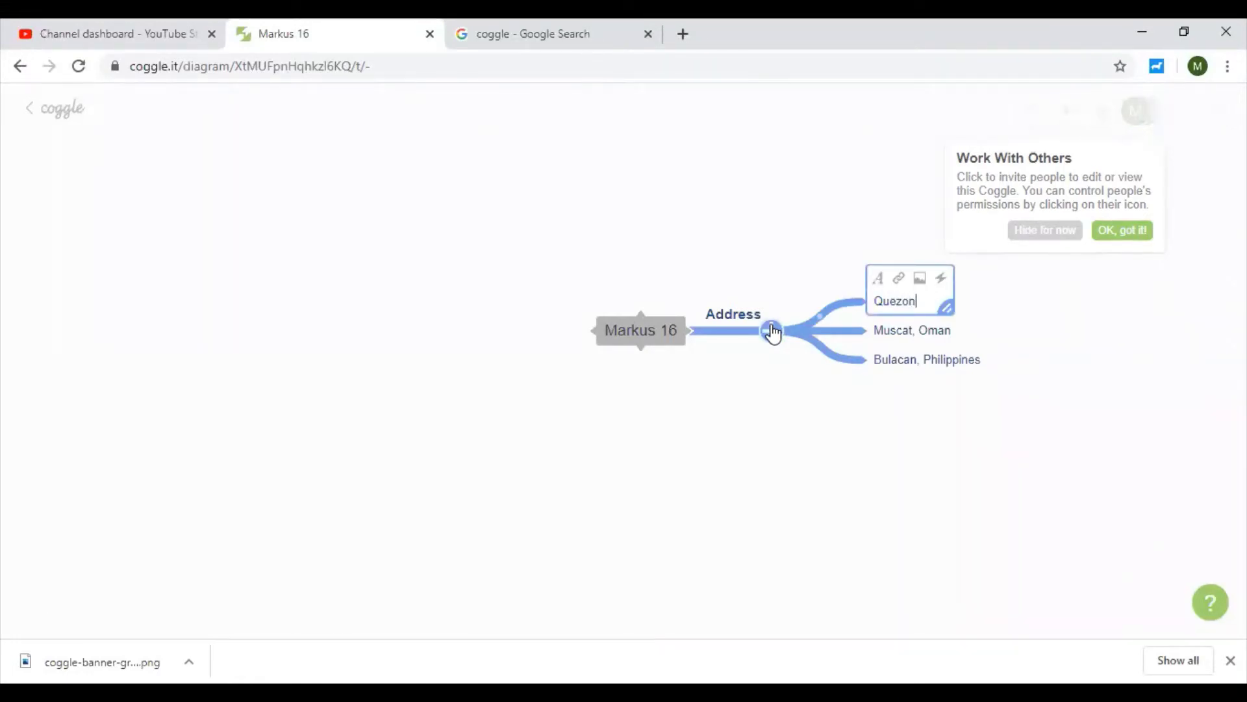
type(" City")
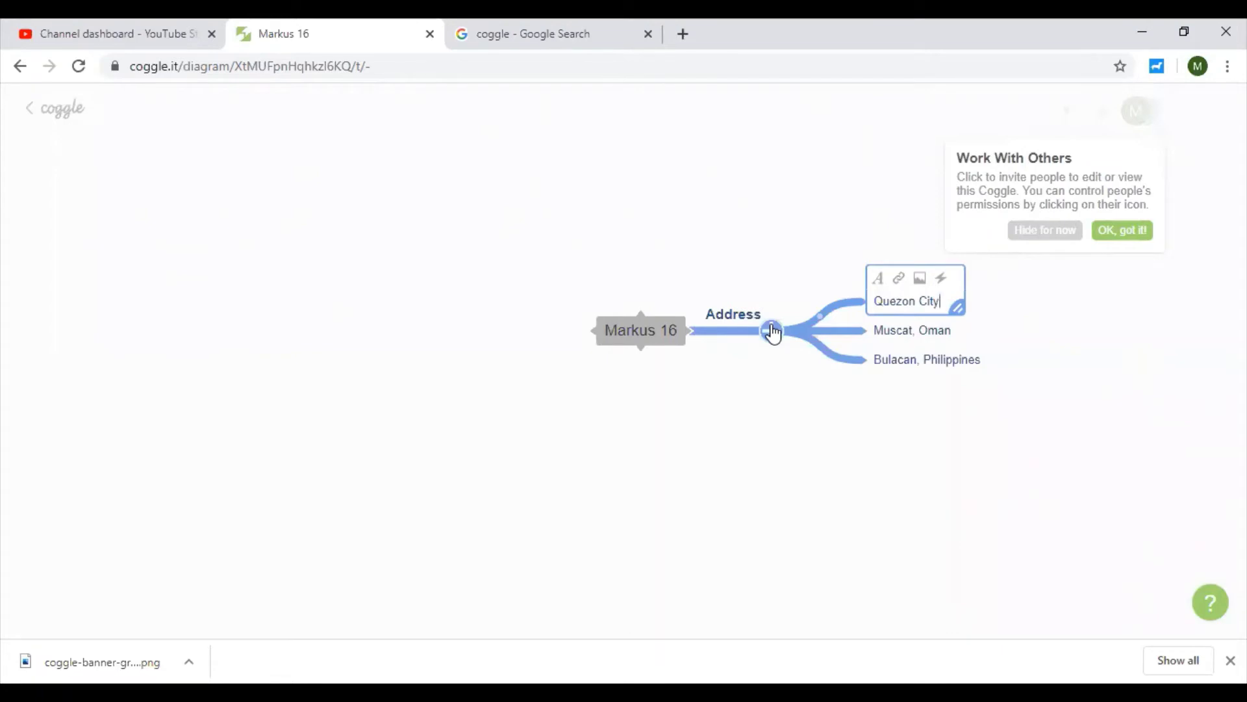
type(", Philipp")
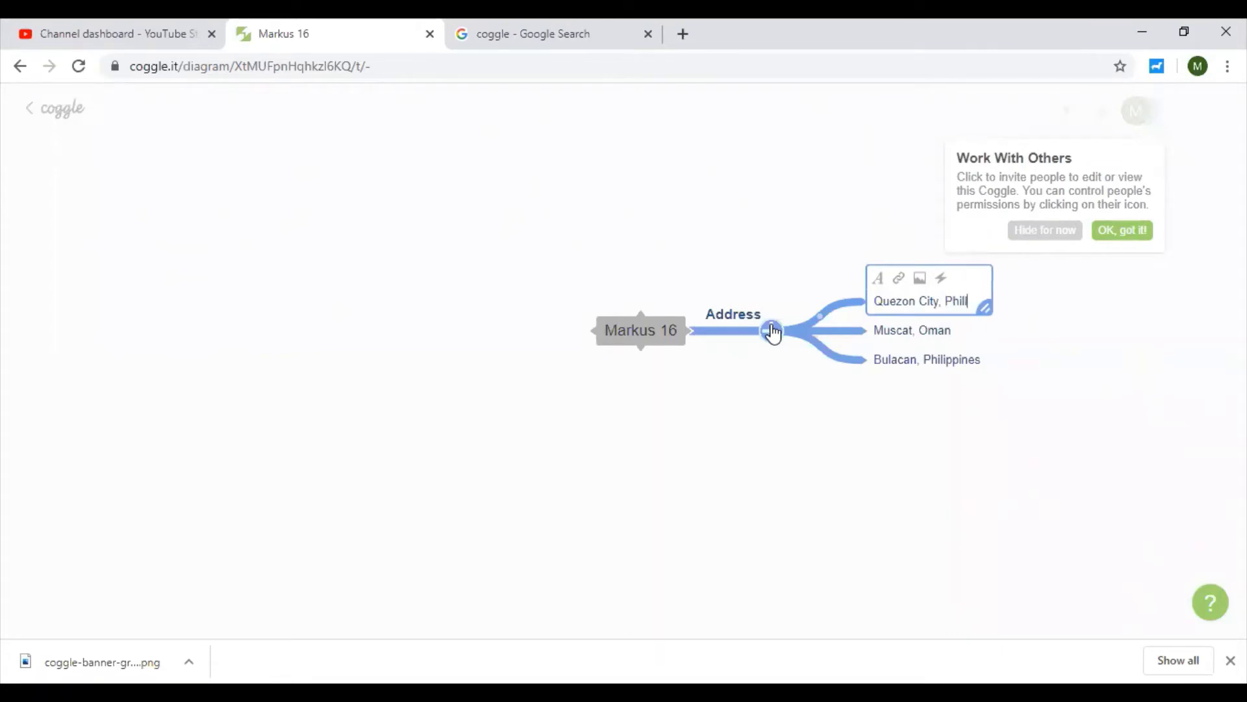
type("ines")
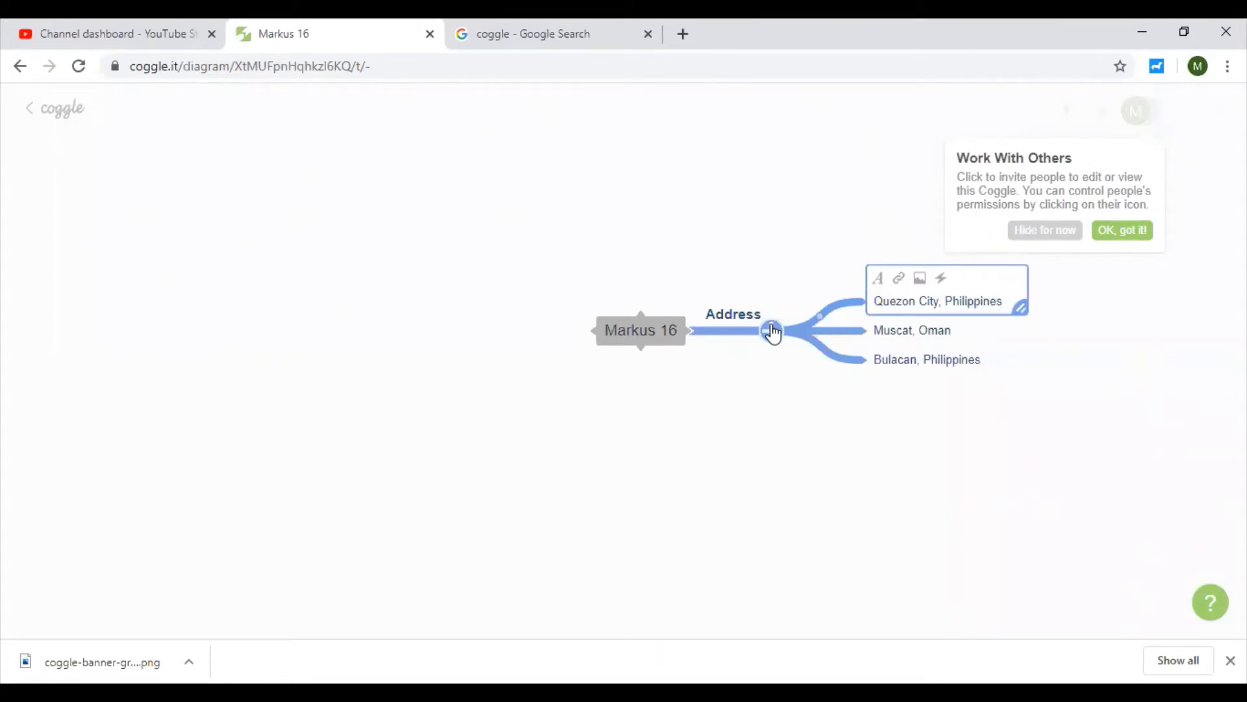
left_click(751, 440)
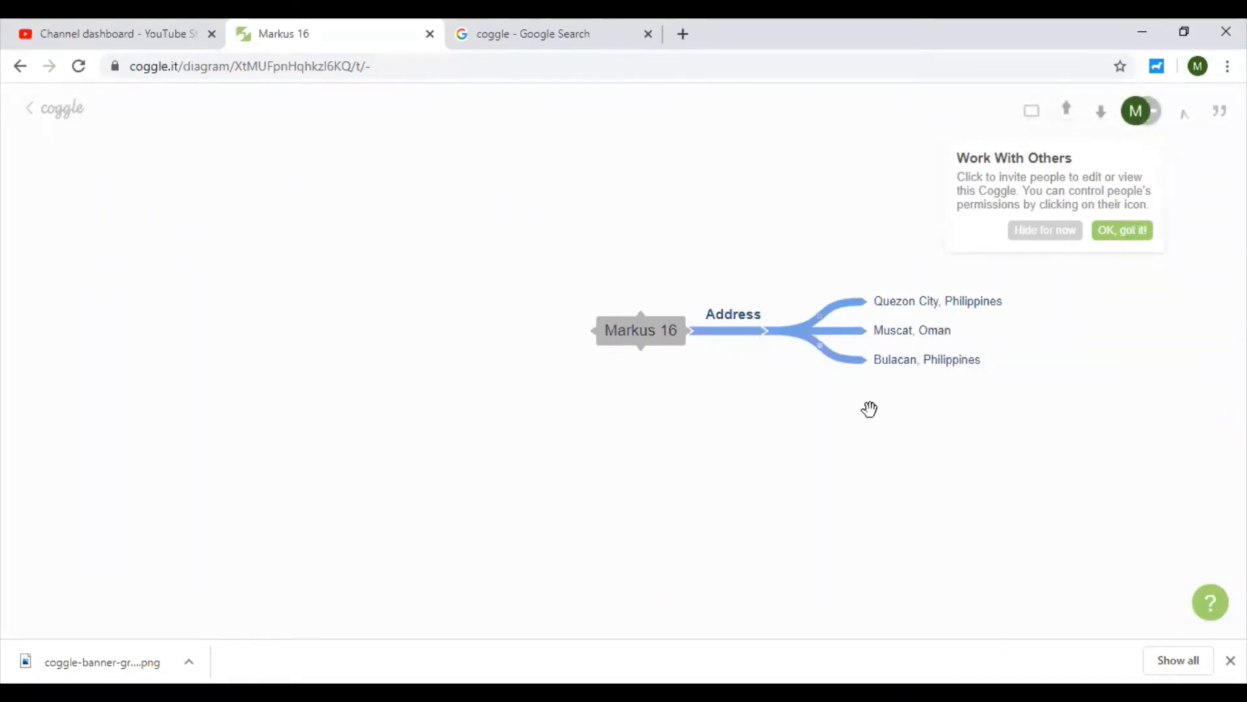
- Add a branch labelled "Characteristics" above the central title
left_click(642, 309)
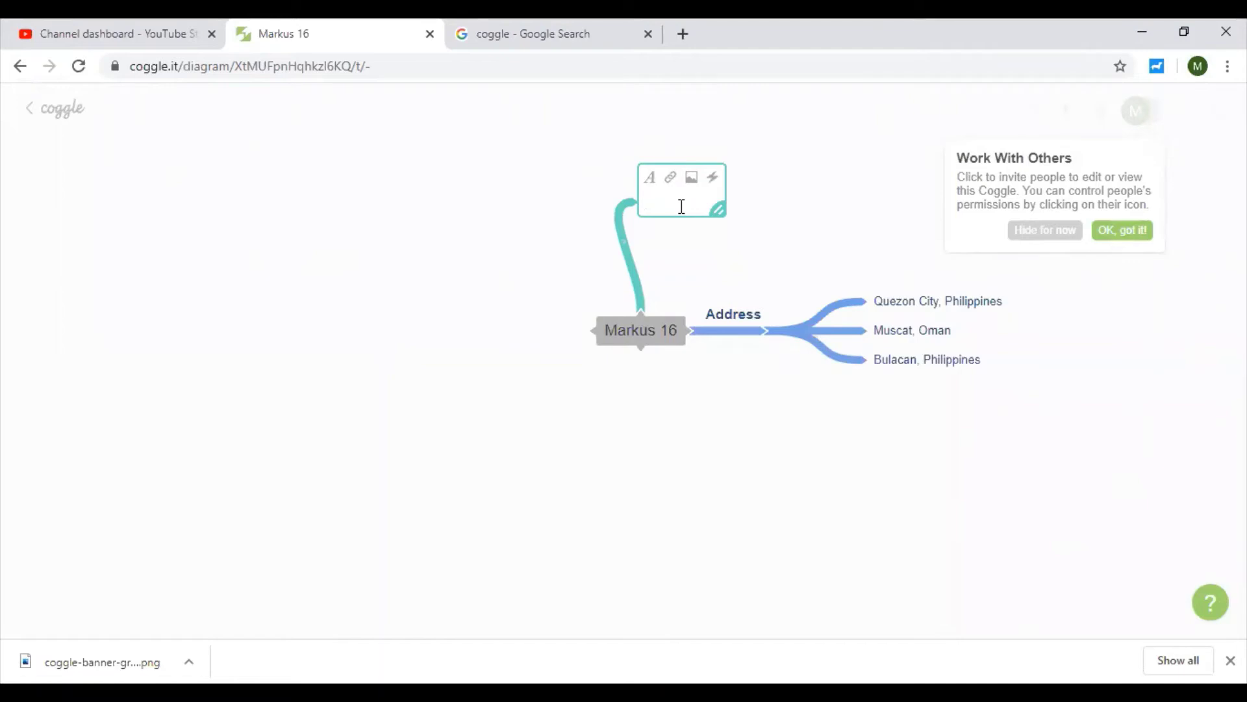
type("Character")
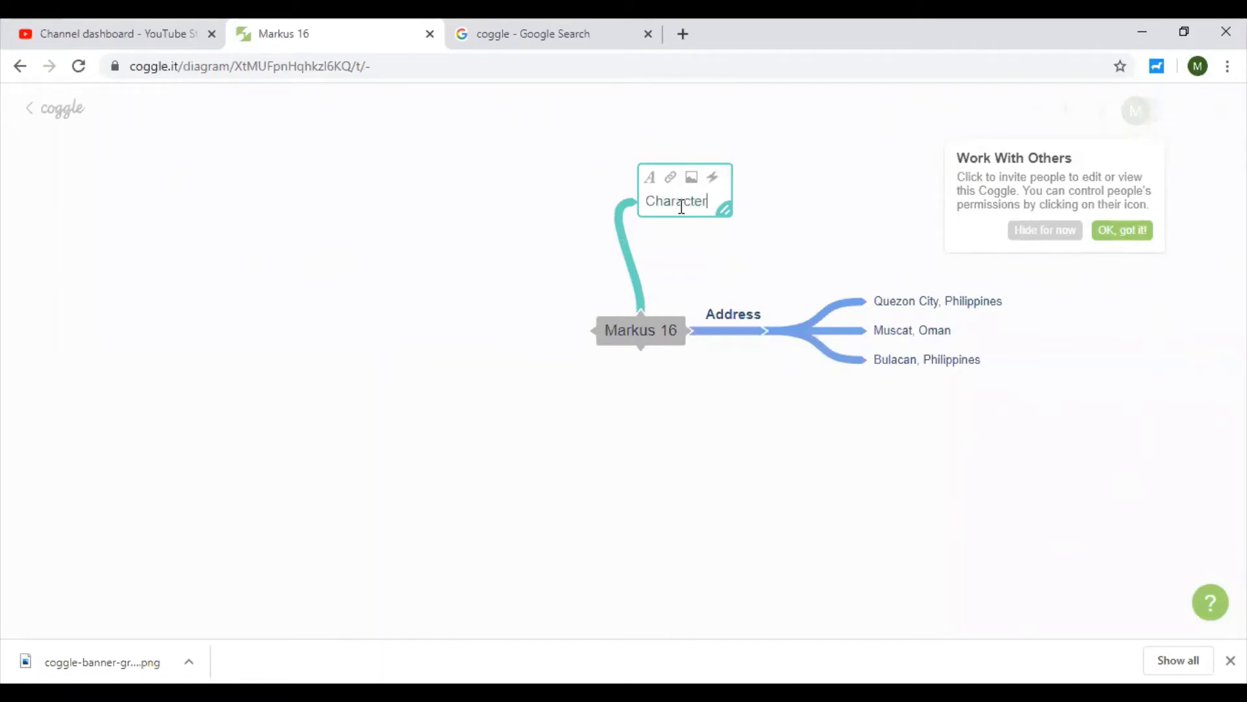
type("istics")
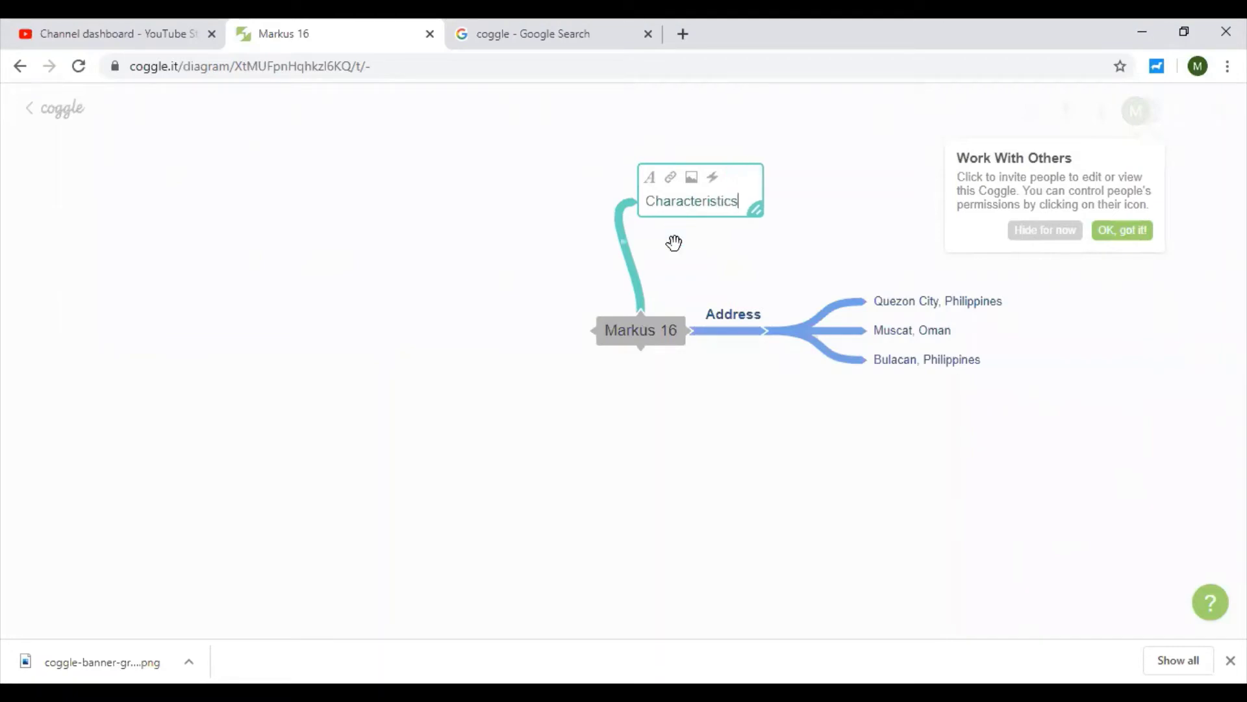
left_click(674, 242)
left_click(673, 207)
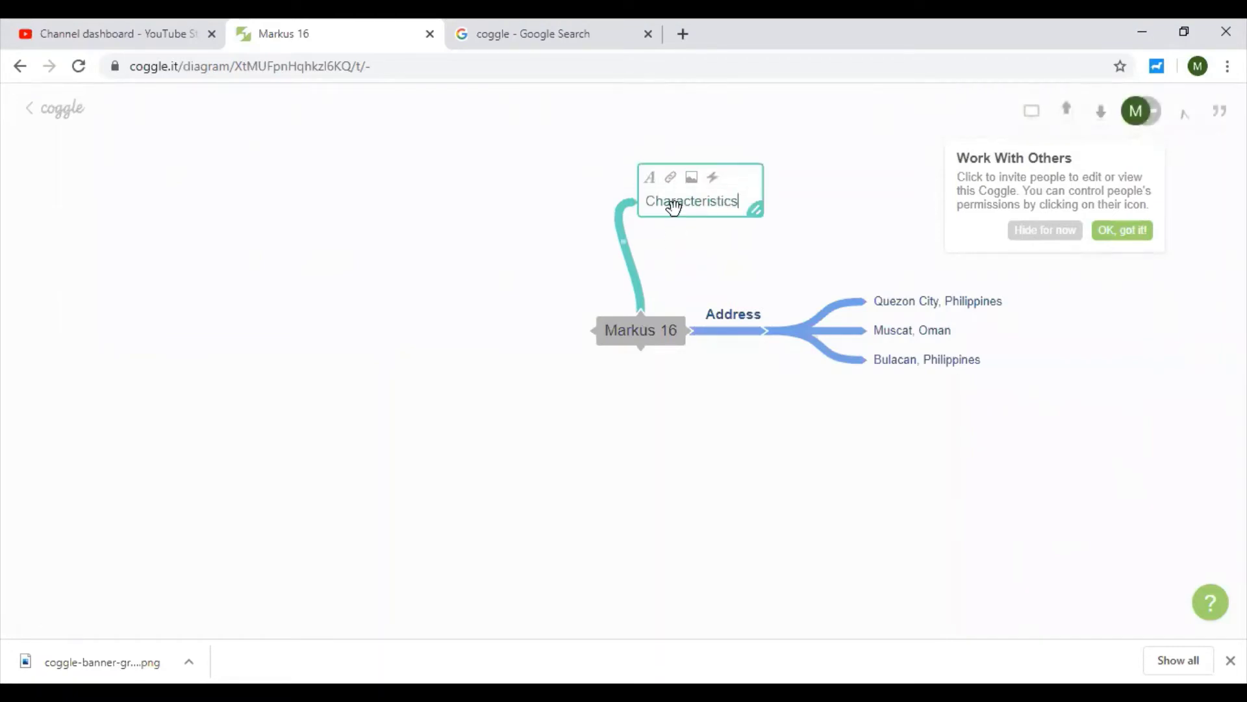
left_click(649, 177)
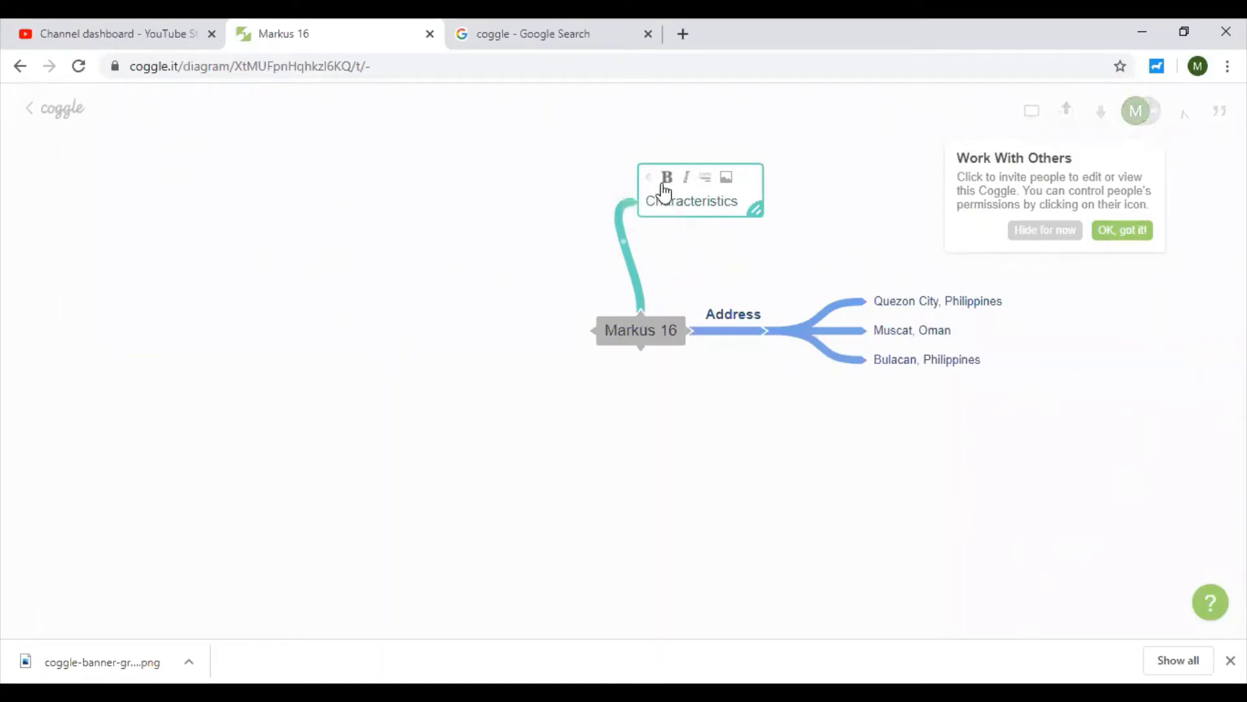
left_click(665, 177)
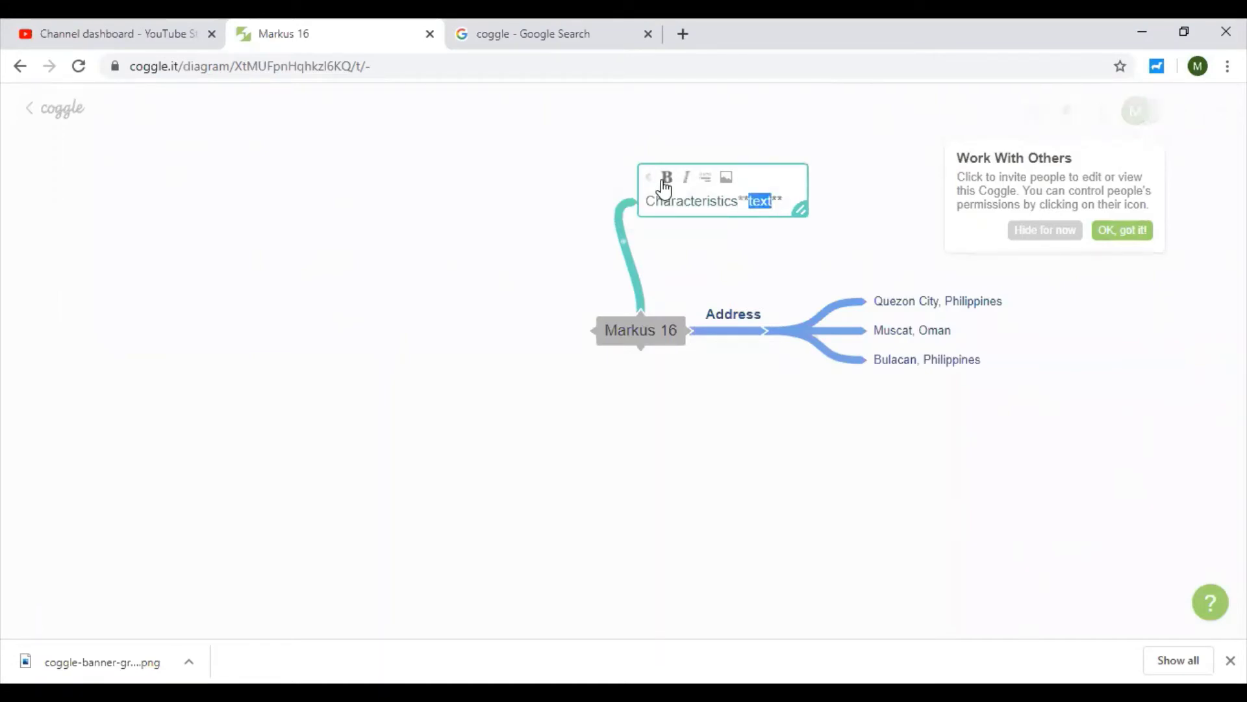
left_click(681, 283)
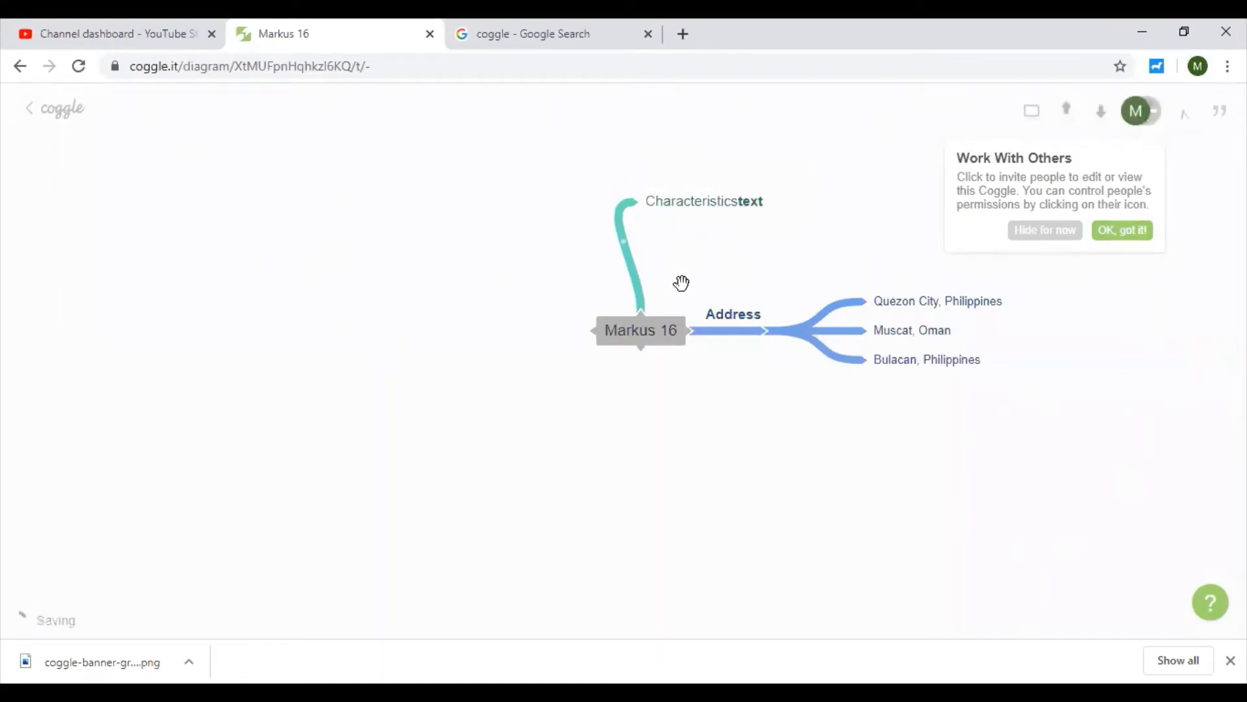
left_click(727, 202)
key("BackSpace")
key("BackSpace")
key("BackSpace")
key("BackSpace")
key("BackSpace")
key("BackSpace")
key("BackSpace")
key("BackSpace")
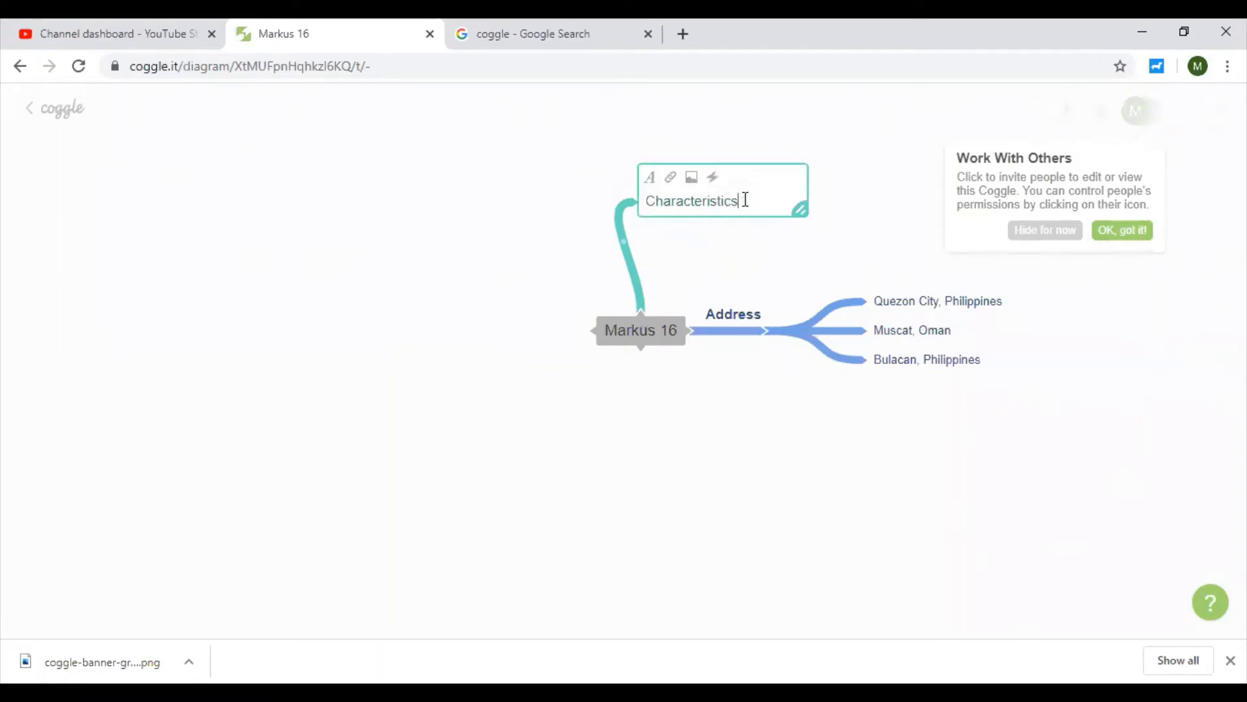
- Make the whole "Characteristics" branch label bold
key("shift+Left")
key("shift+Left")
key("shift+Left")
key("shift+Left")
key("shift+Left")
key("shift+Left")
key("shift+Left")
key("shift+Left")
key("shift+Left")
key("shift+Left")
key("shift+Left")
key("shift+Left")
key("shift+Left")
key("shift+Left")
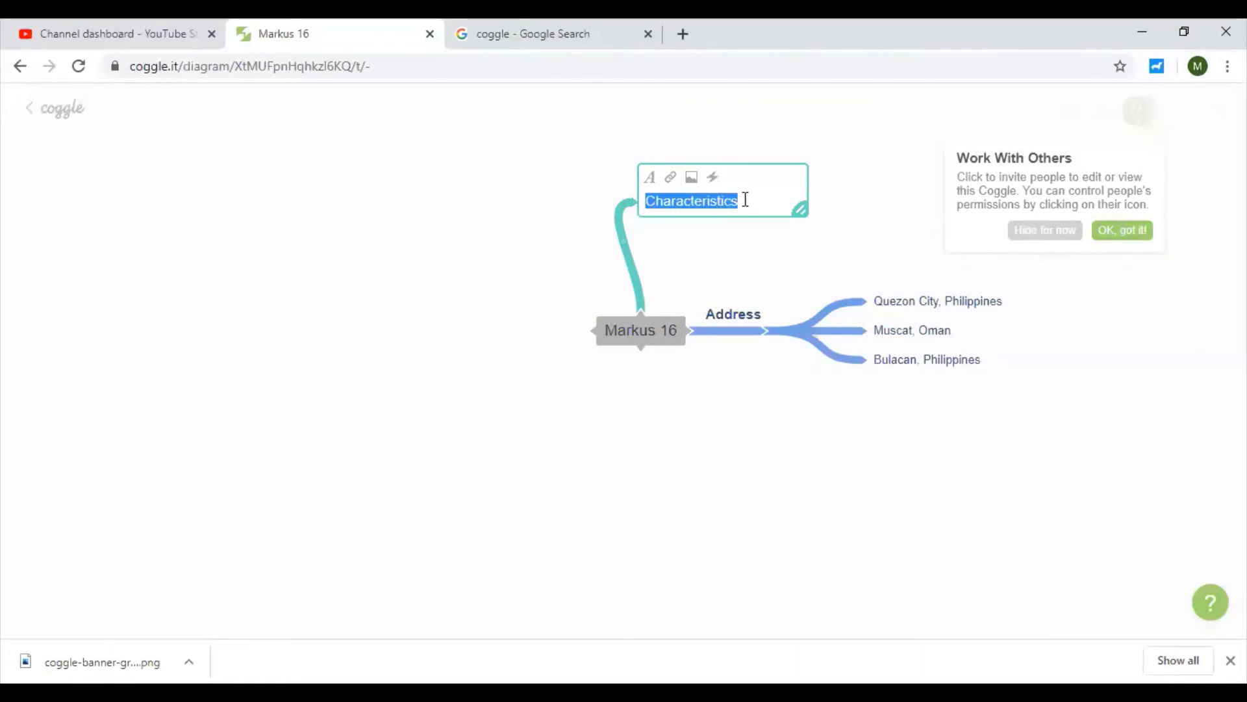
left_click(649, 179)
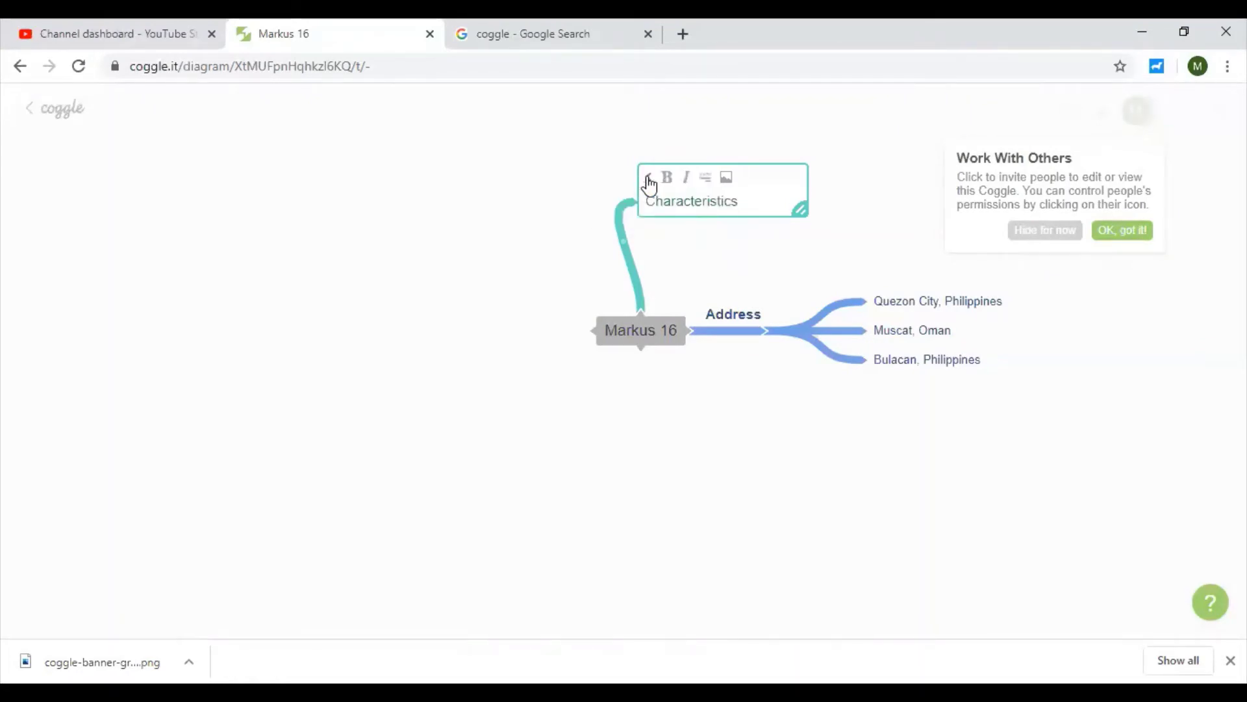
left_click(666, 178)
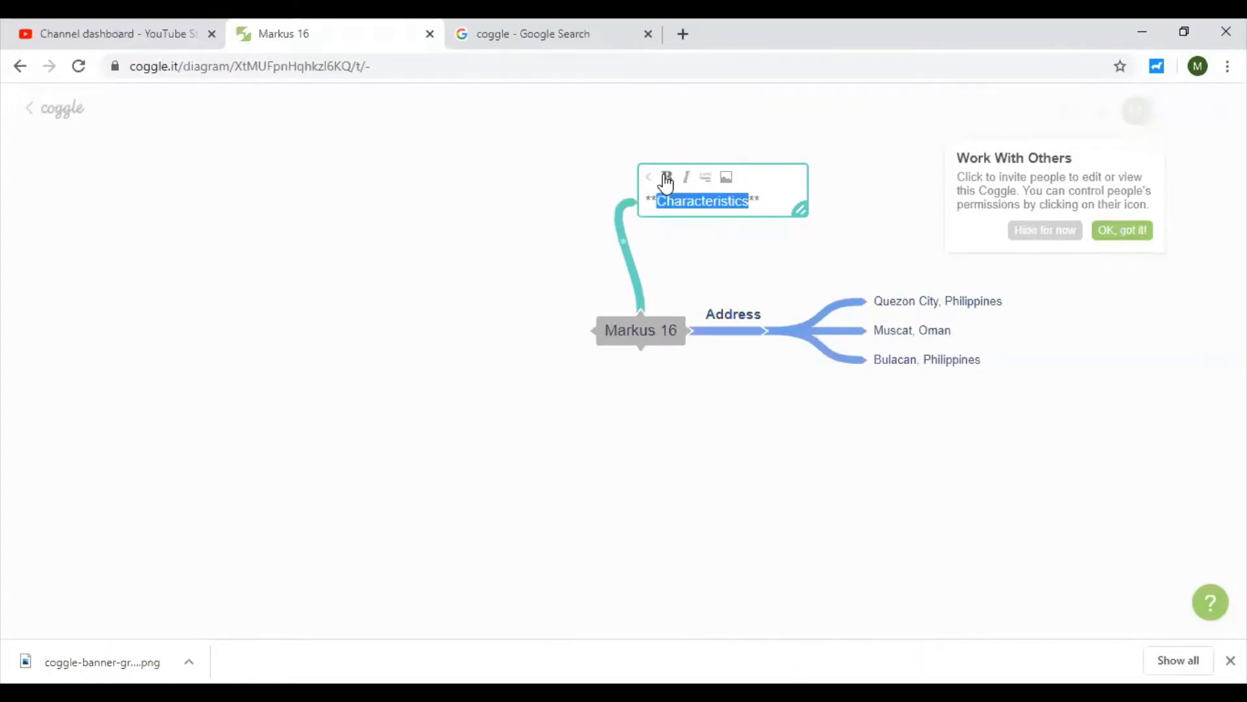
left_click(700, 278)
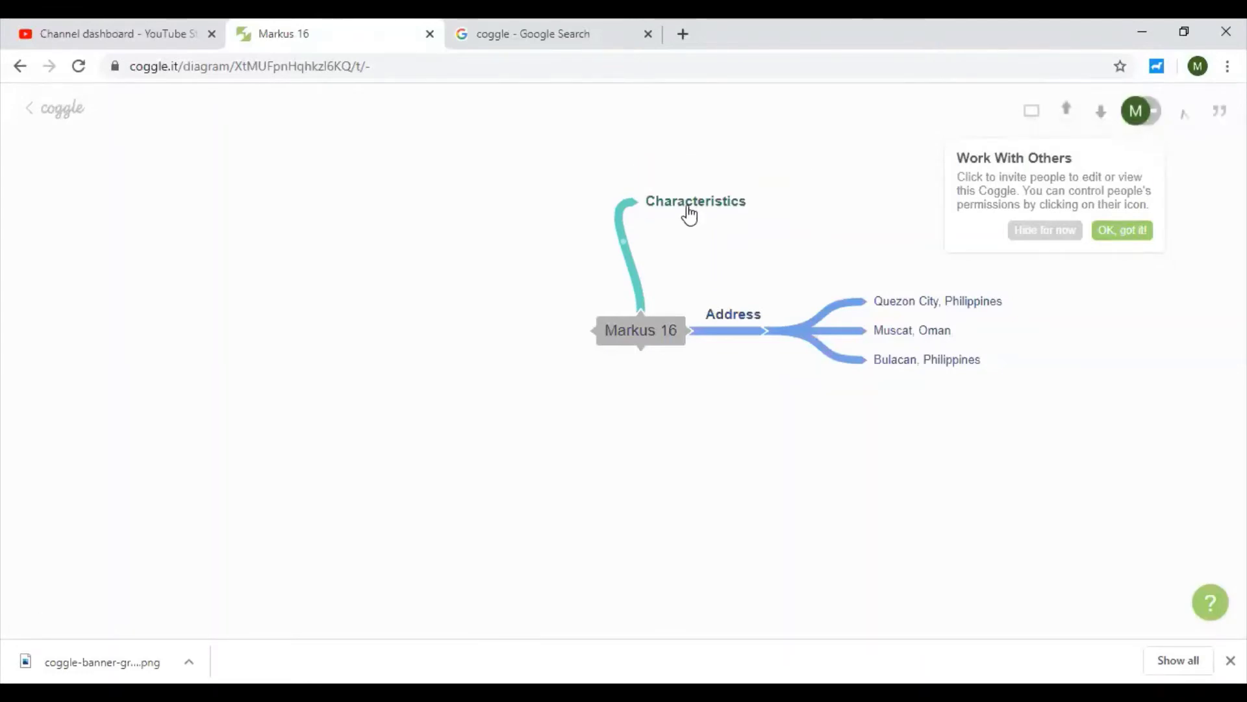
left_click(686, 205)
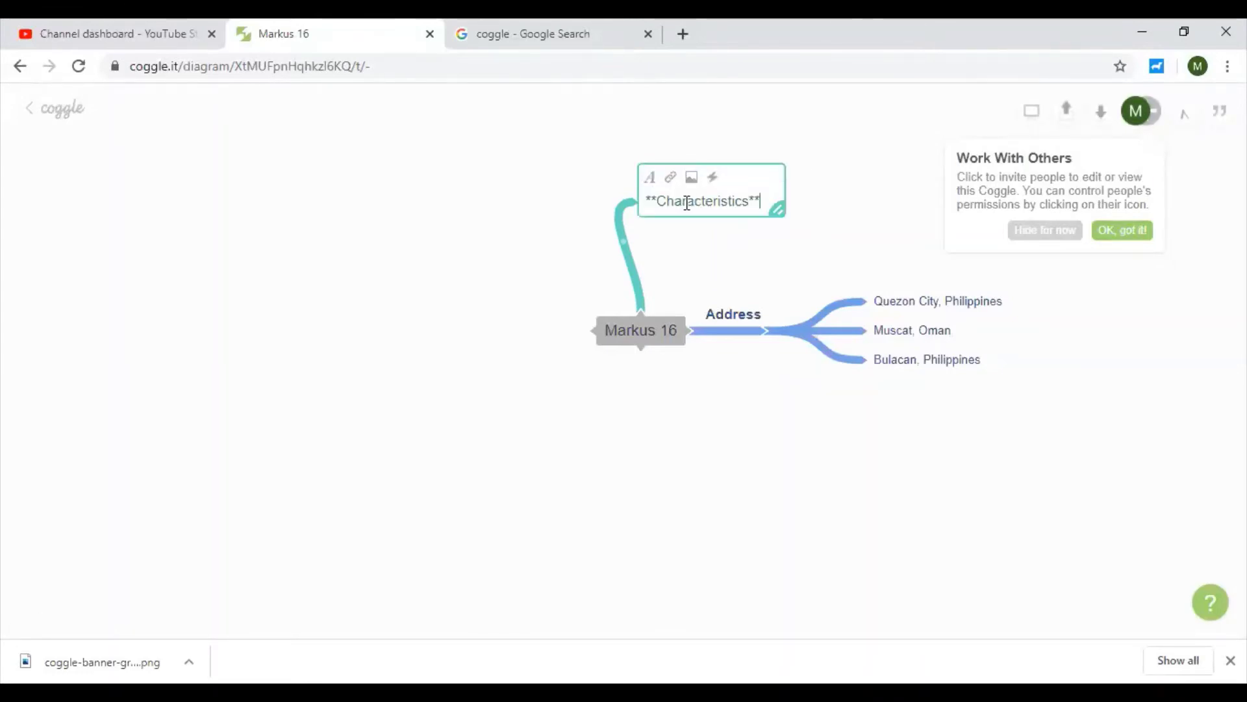
left_click(704, 238)
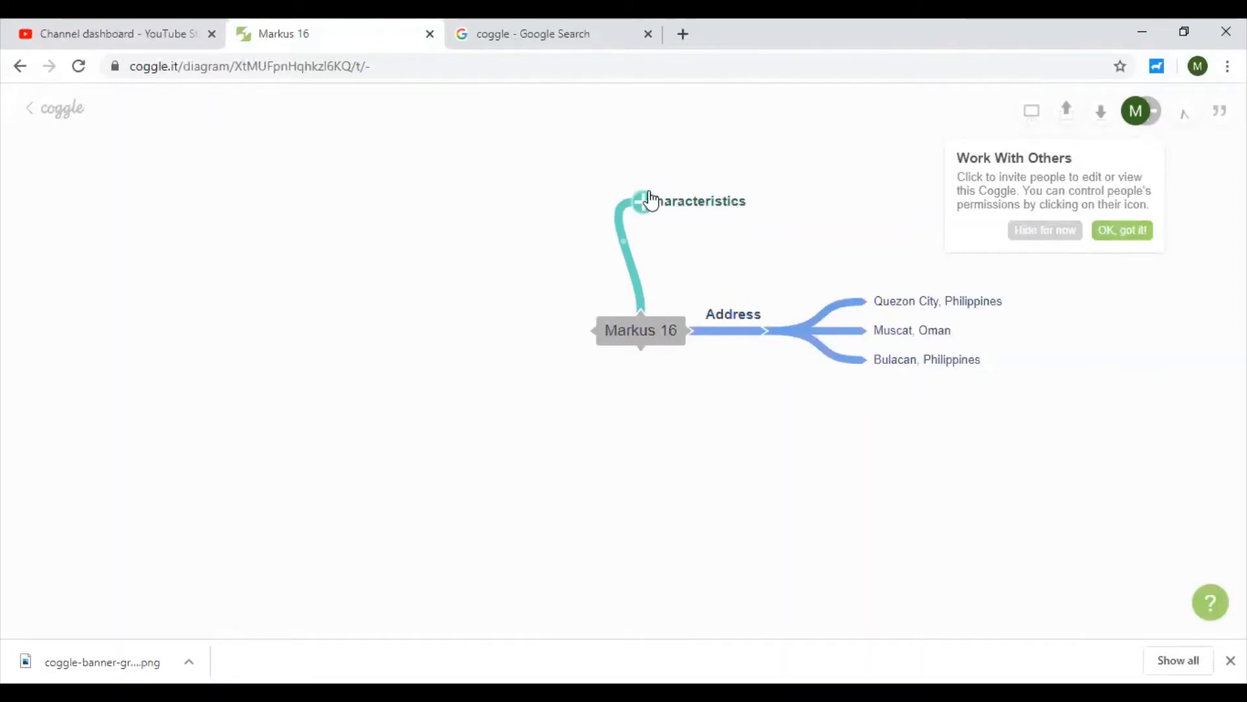
- Add a sub-branch labelled "Patient" to "Characteristics" and move it closer to its parent branch
left_click(643, 201)
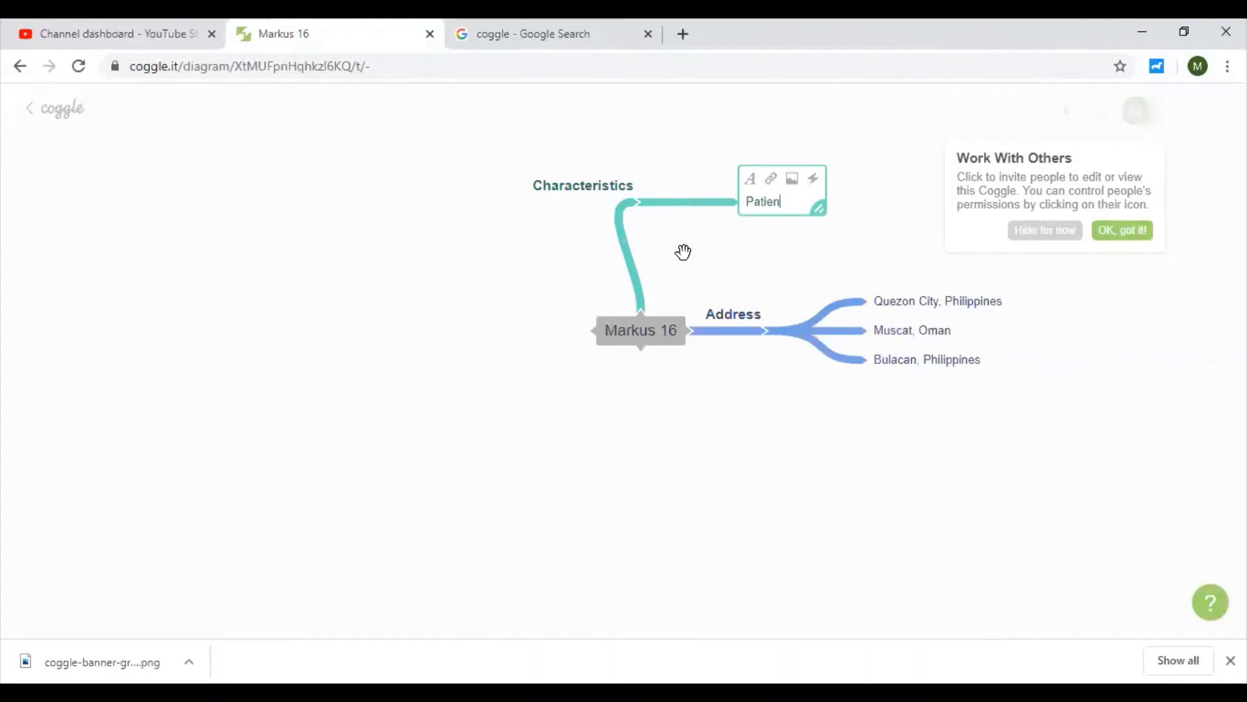
type("Patient")
left_click(719, 259)
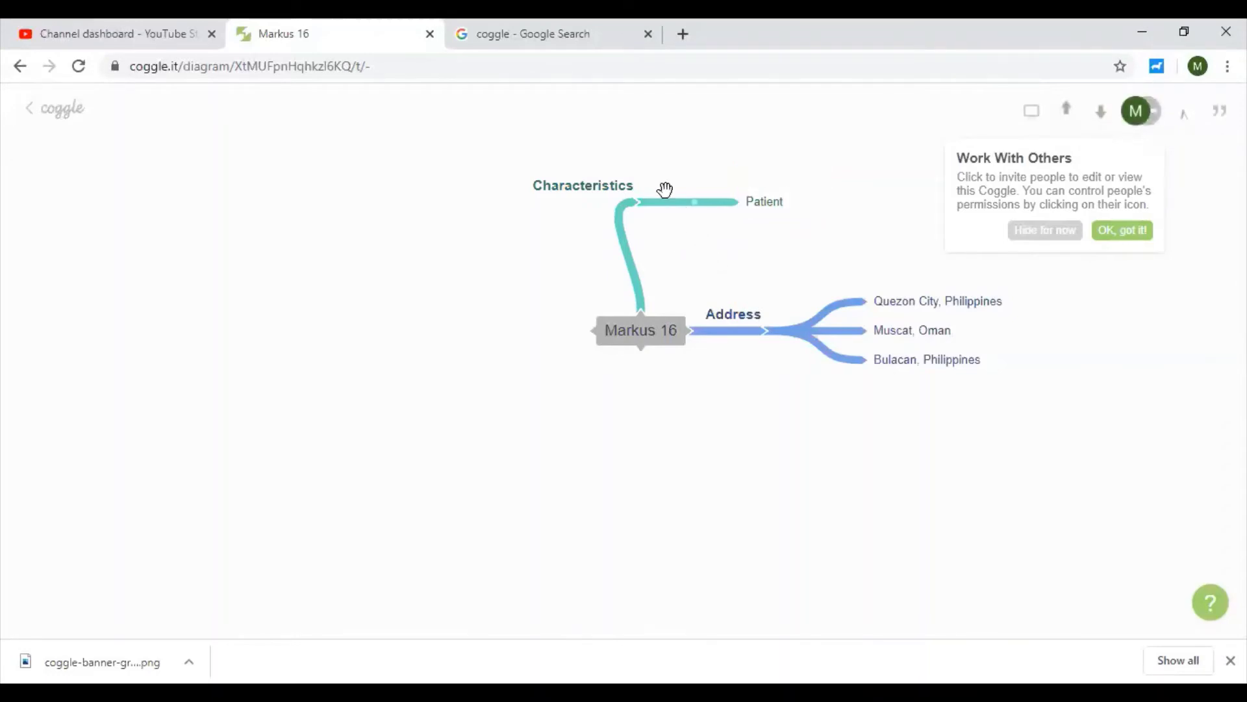
mouse_move(757, 208)
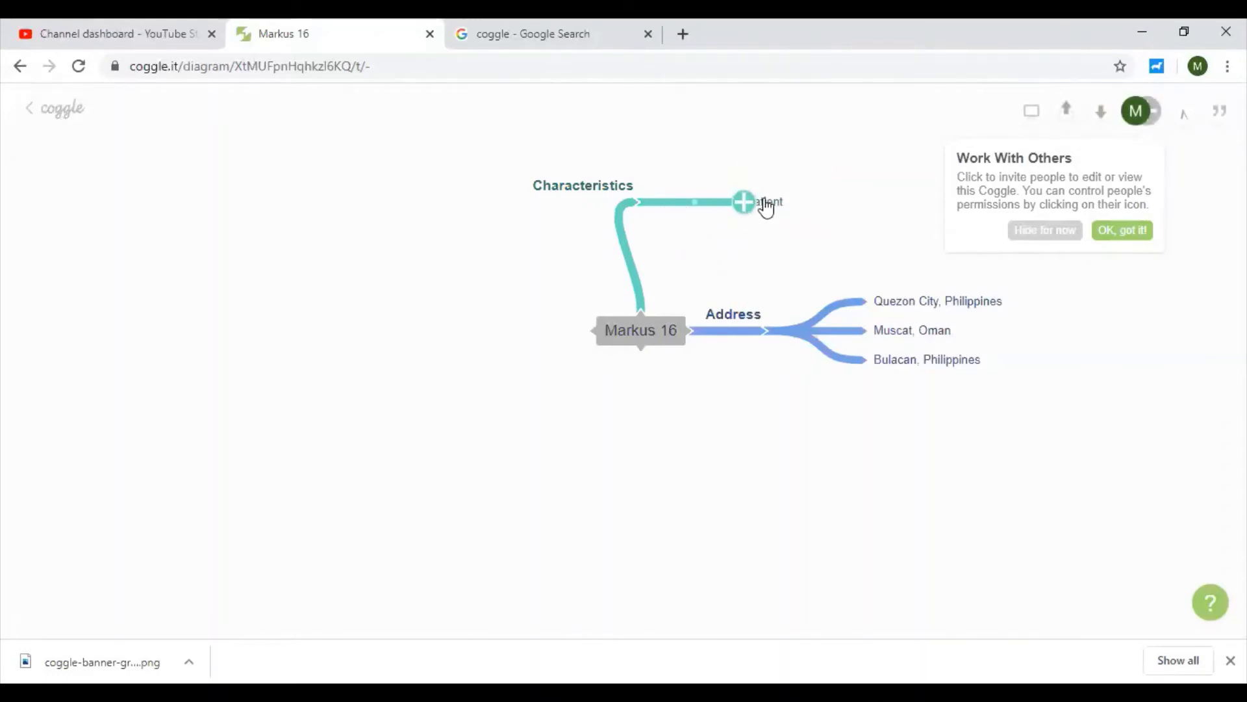
left_click_drag(766, 207, 704, 215)
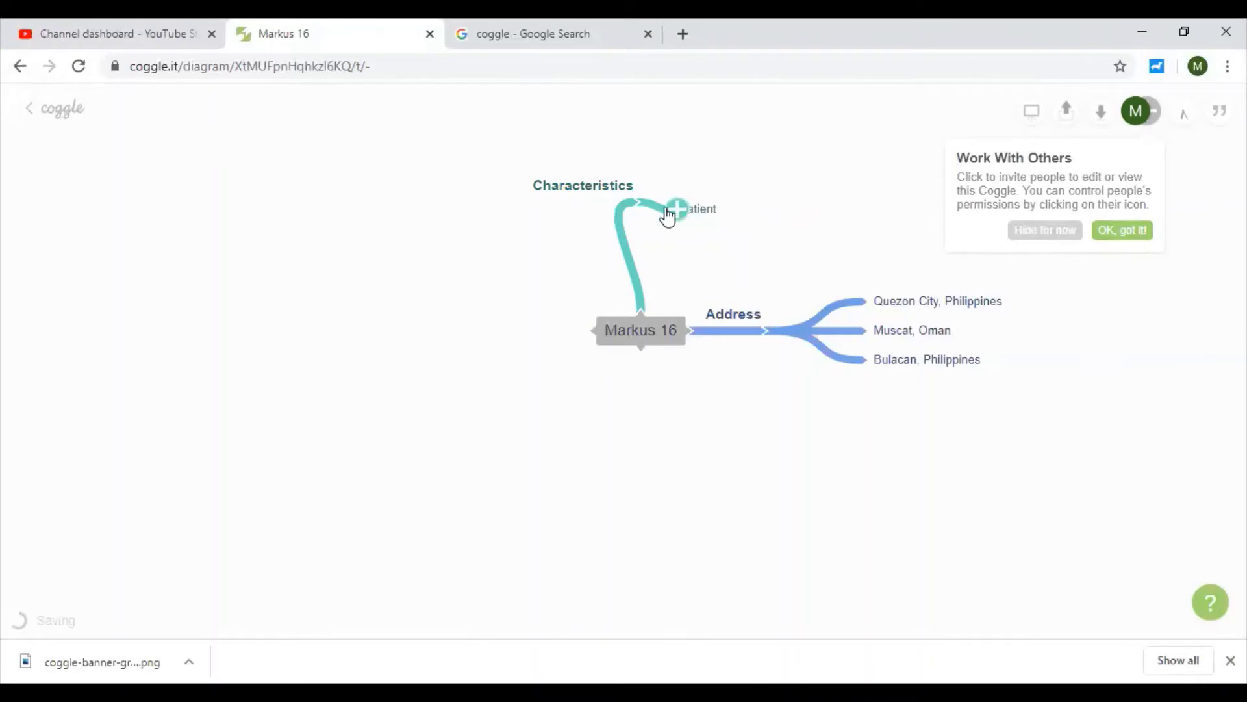
- Add a sub-branch labelled "Hardworking" to "Characteristics" above "Patient"
left_click(645, 200)
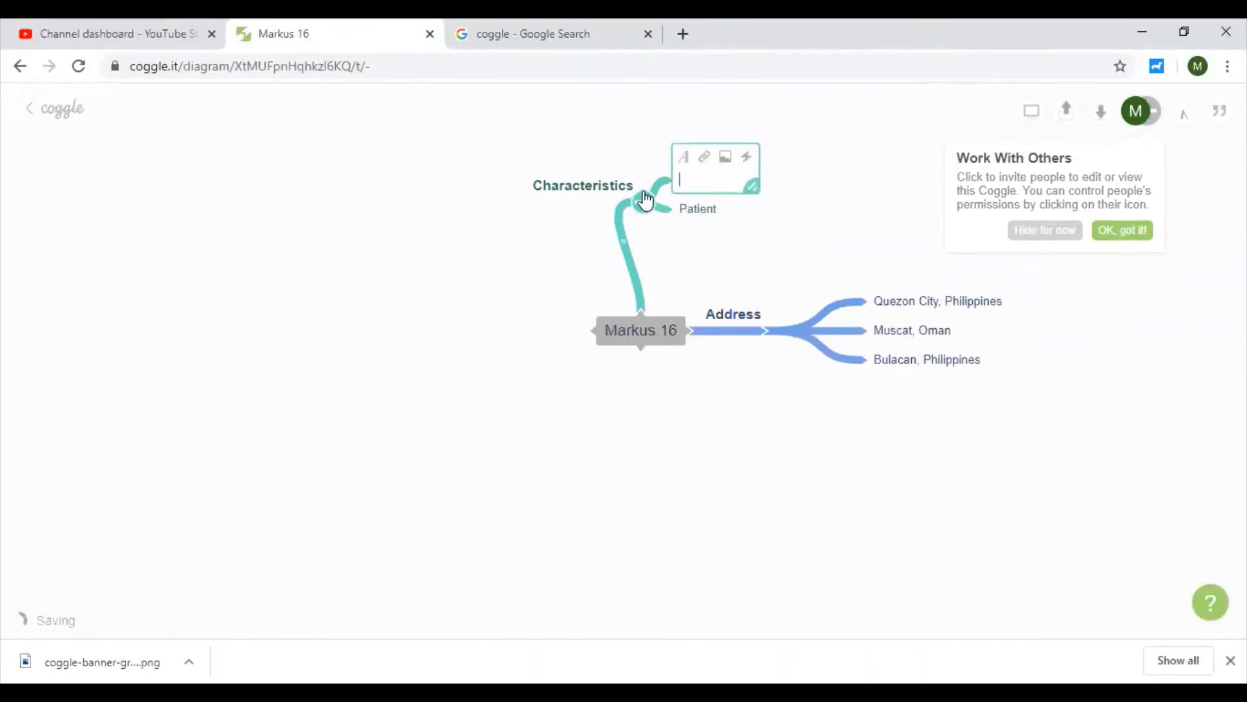
type("Har")
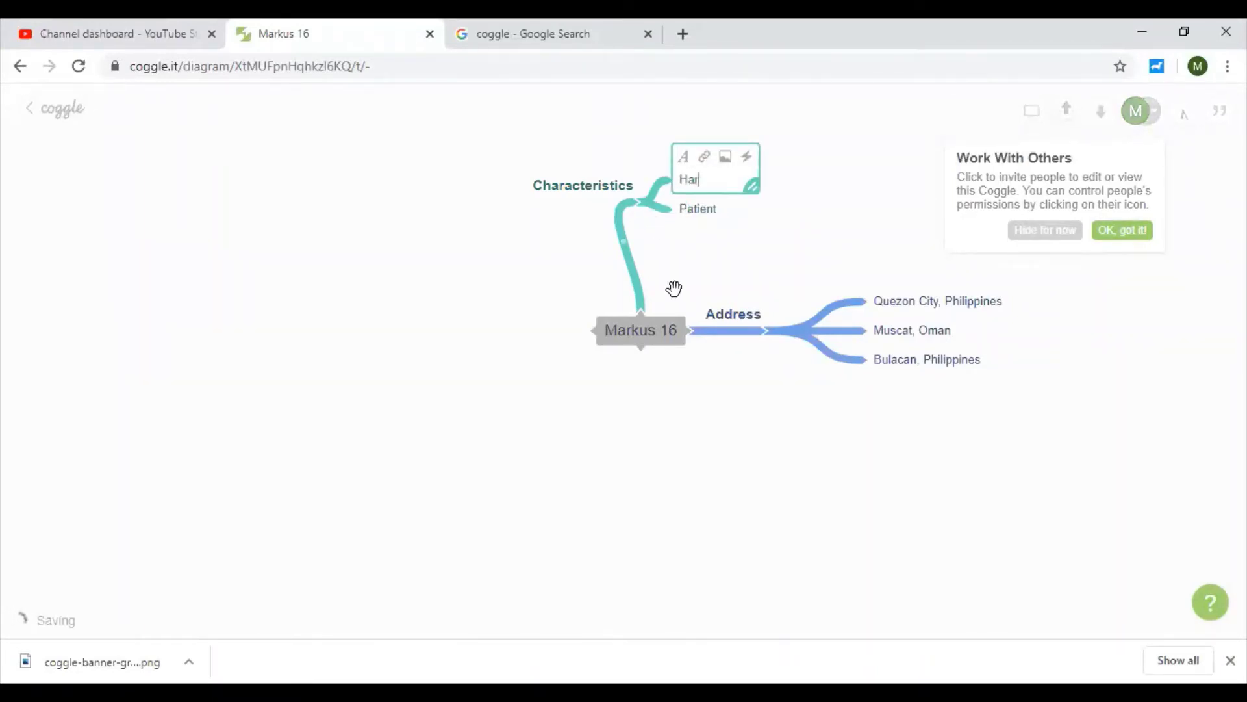
type("dworking")
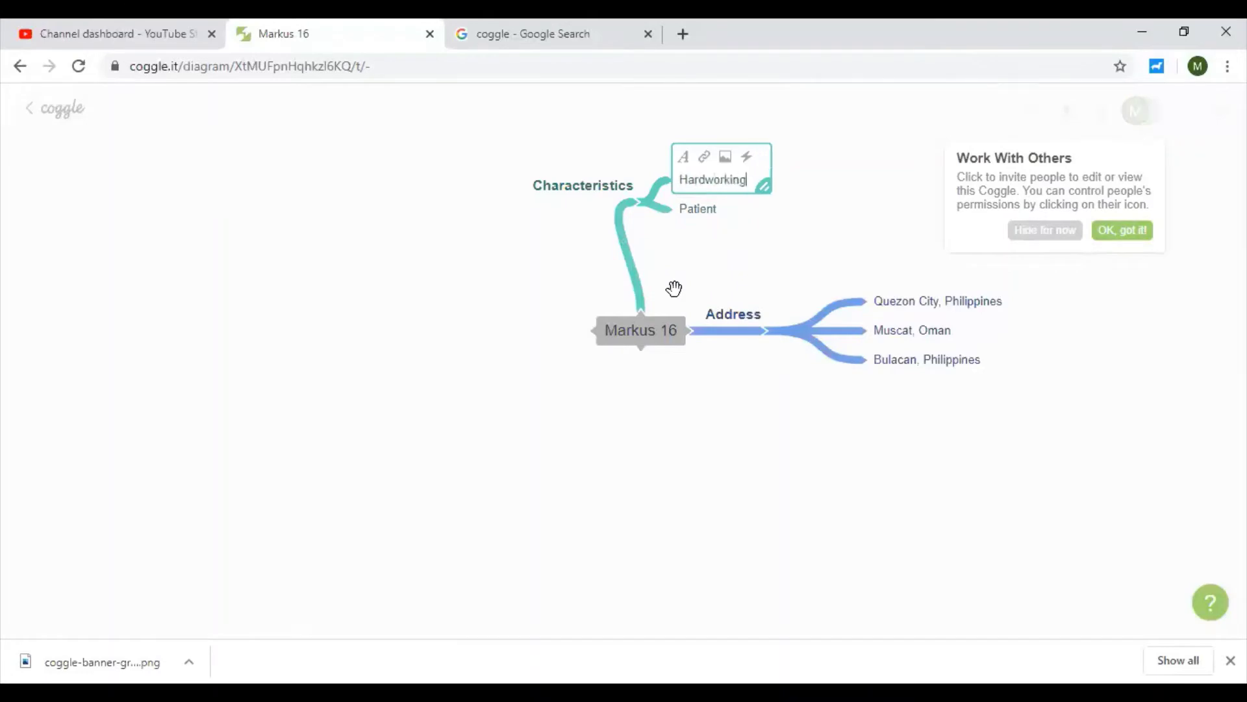
- Add a sub-branch labelled "Passionate" to "Characteristics" below "Patient"
left_click(651, 250)
left_click(644, 206)
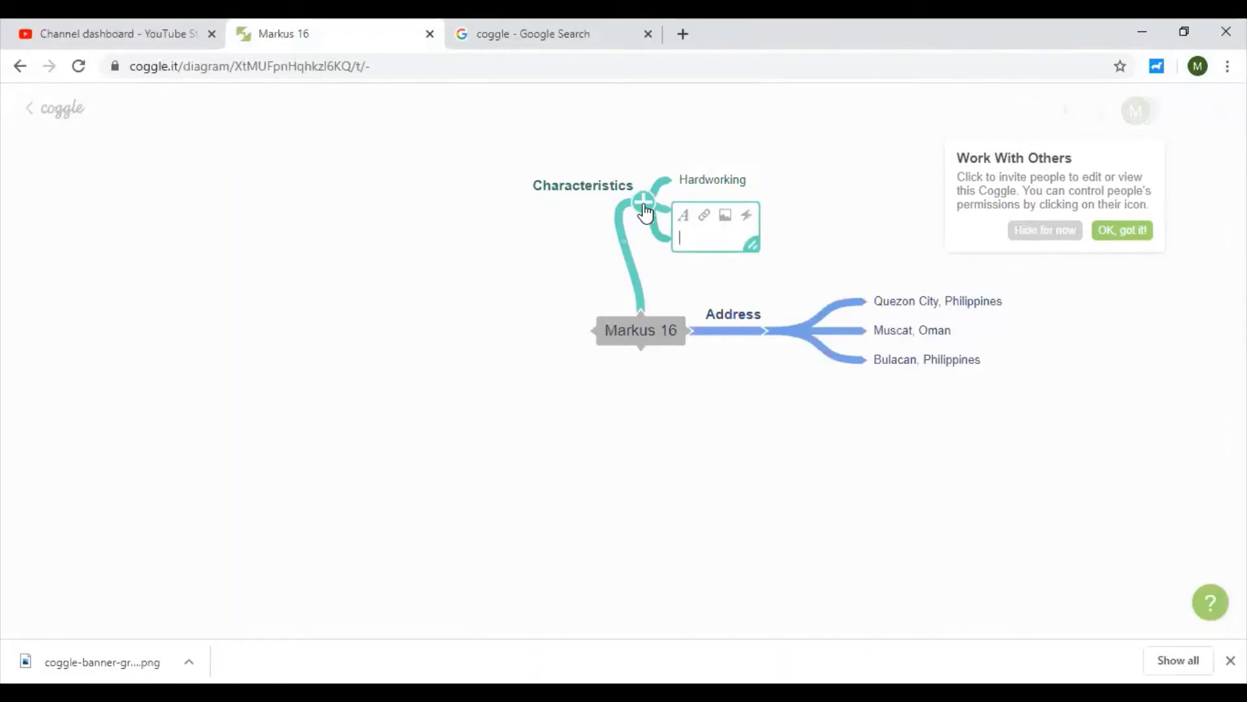
type("Passionate")
left_click(698, 288)
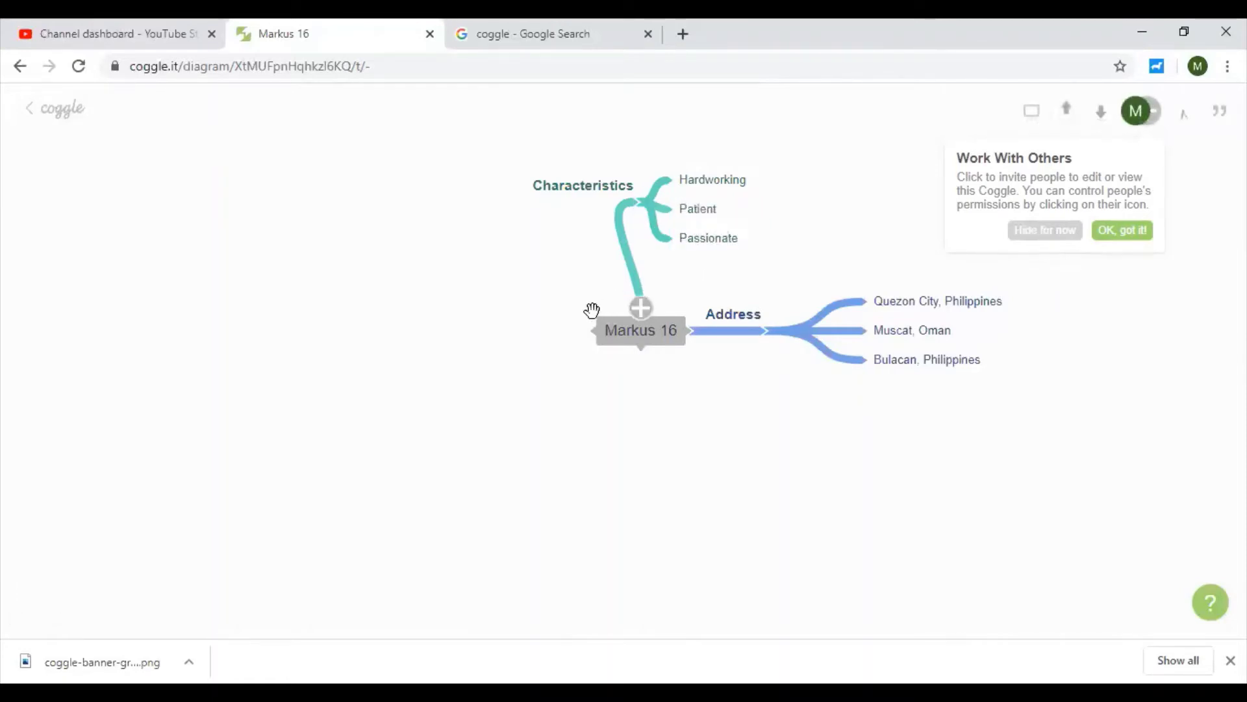
- Add a branch labelled "Favorite Movies" on the left of the central title and open its text formatting options
left_click(585, 336)
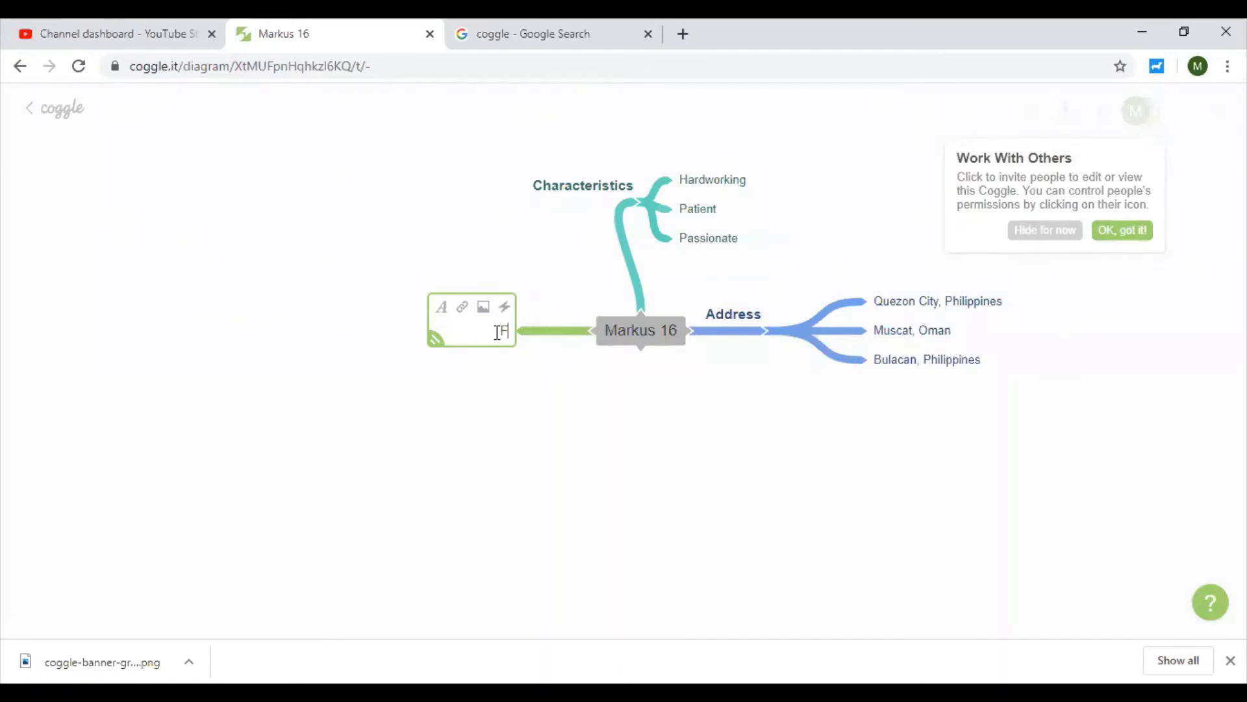
type("orite Movies")
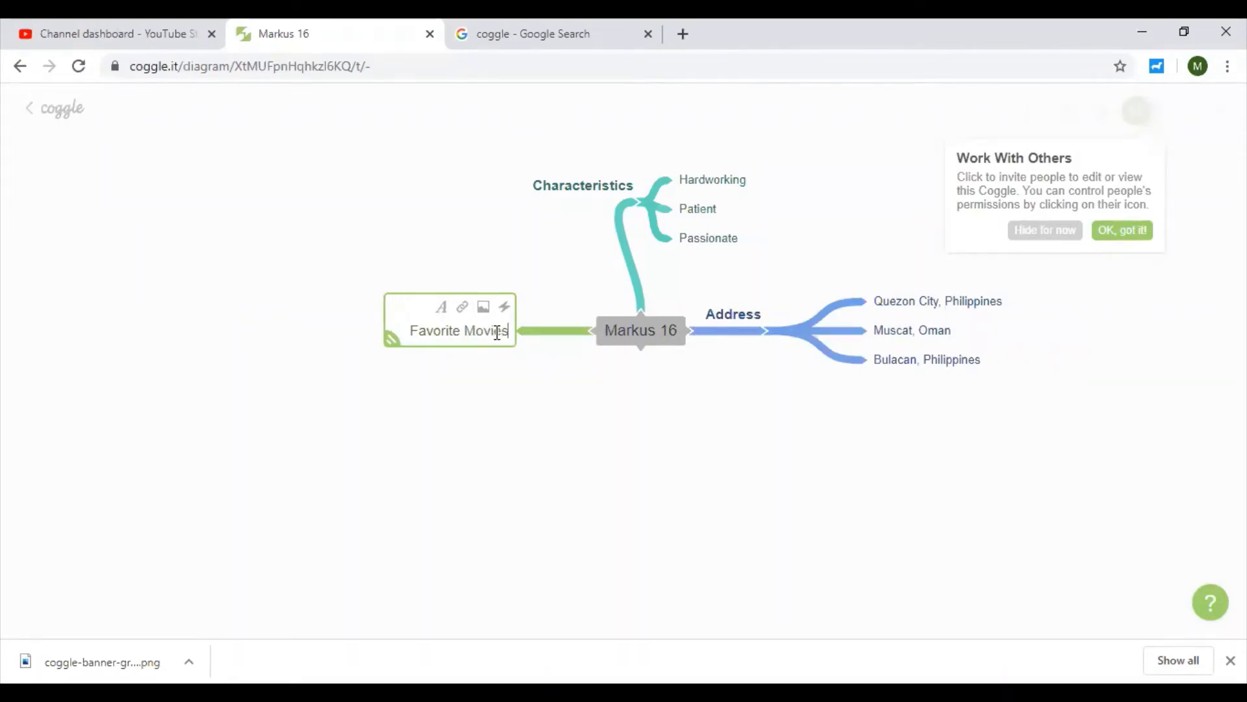
left_click(482, 402)
left_click(437, 332)
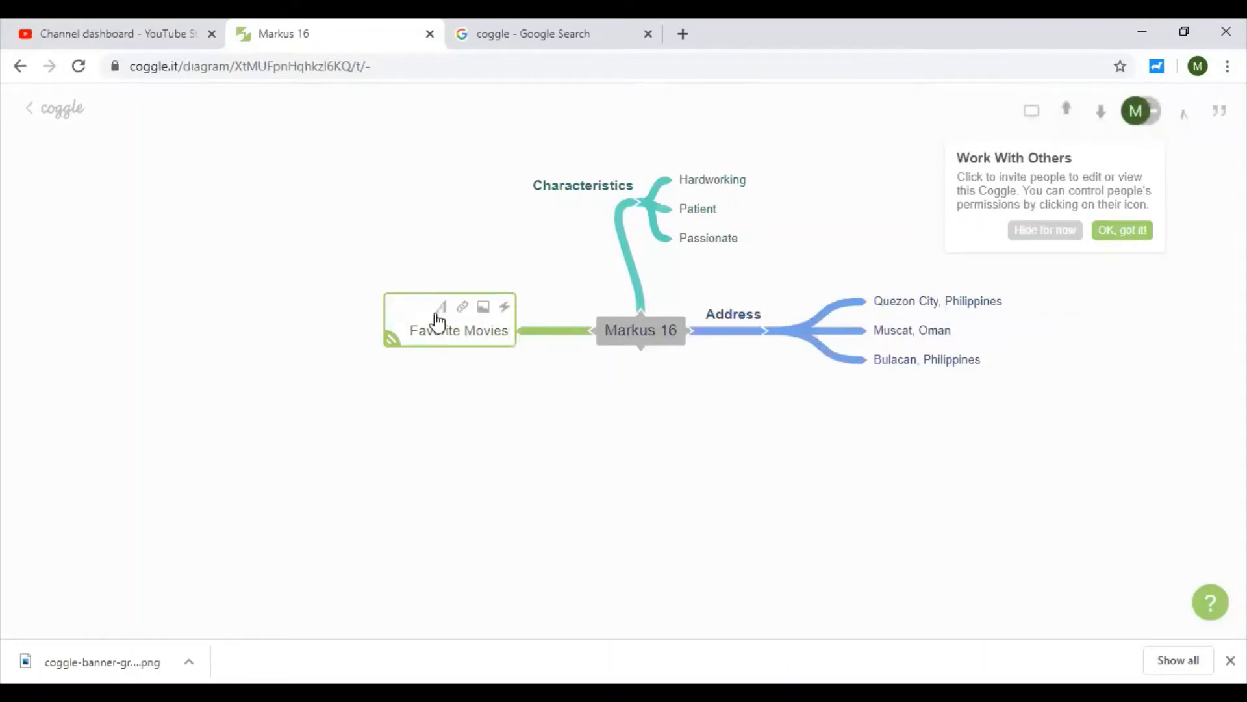
left_click(439, 310)
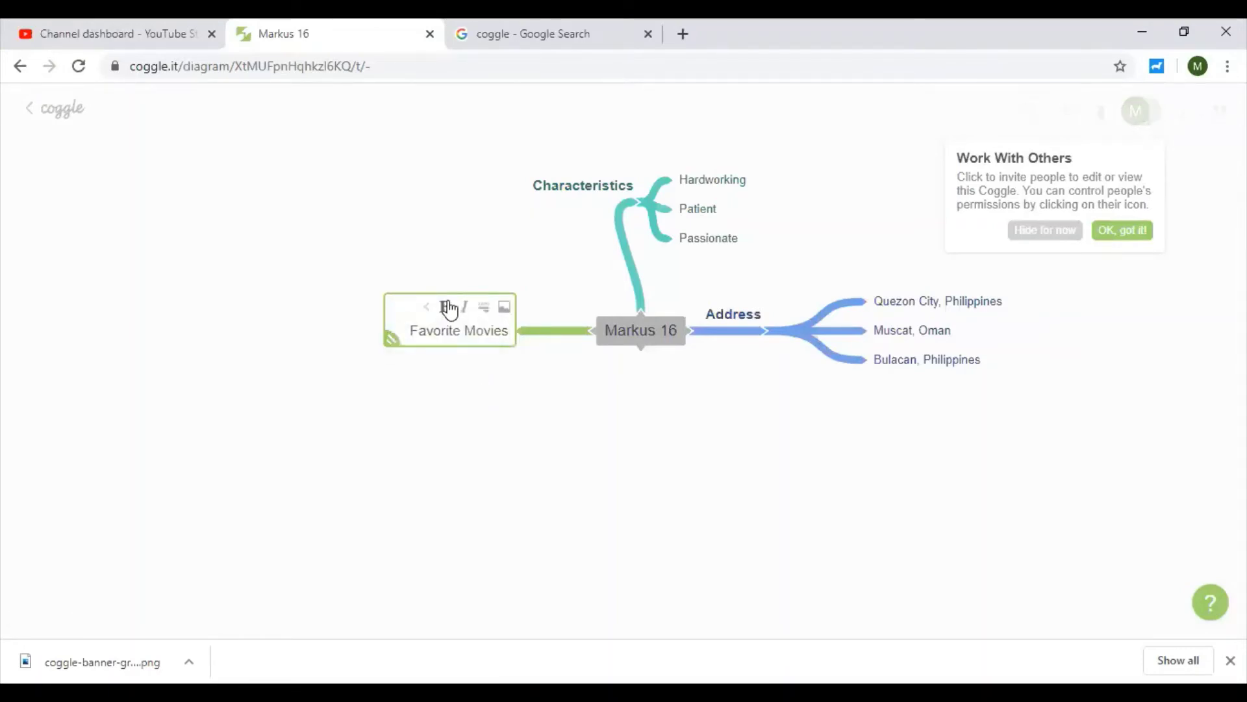
left_click(448, 309)
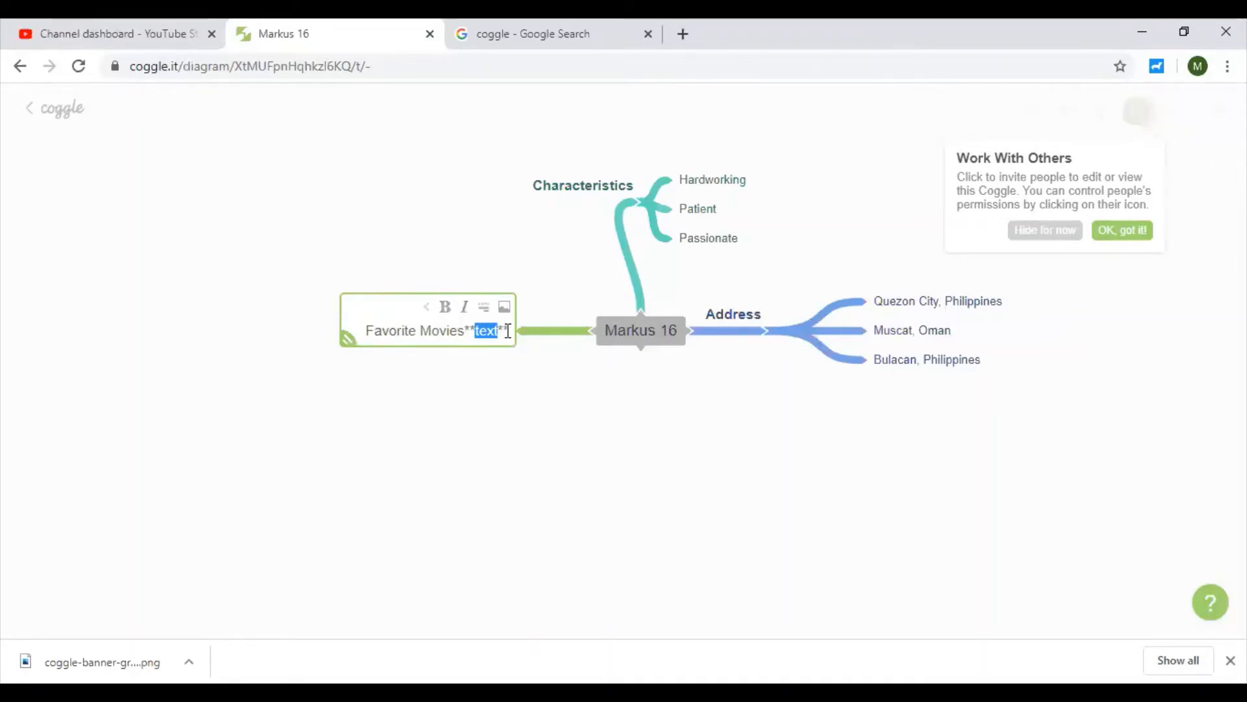
key("BackSpace")
key("BackSpace")
key("BackSpace")
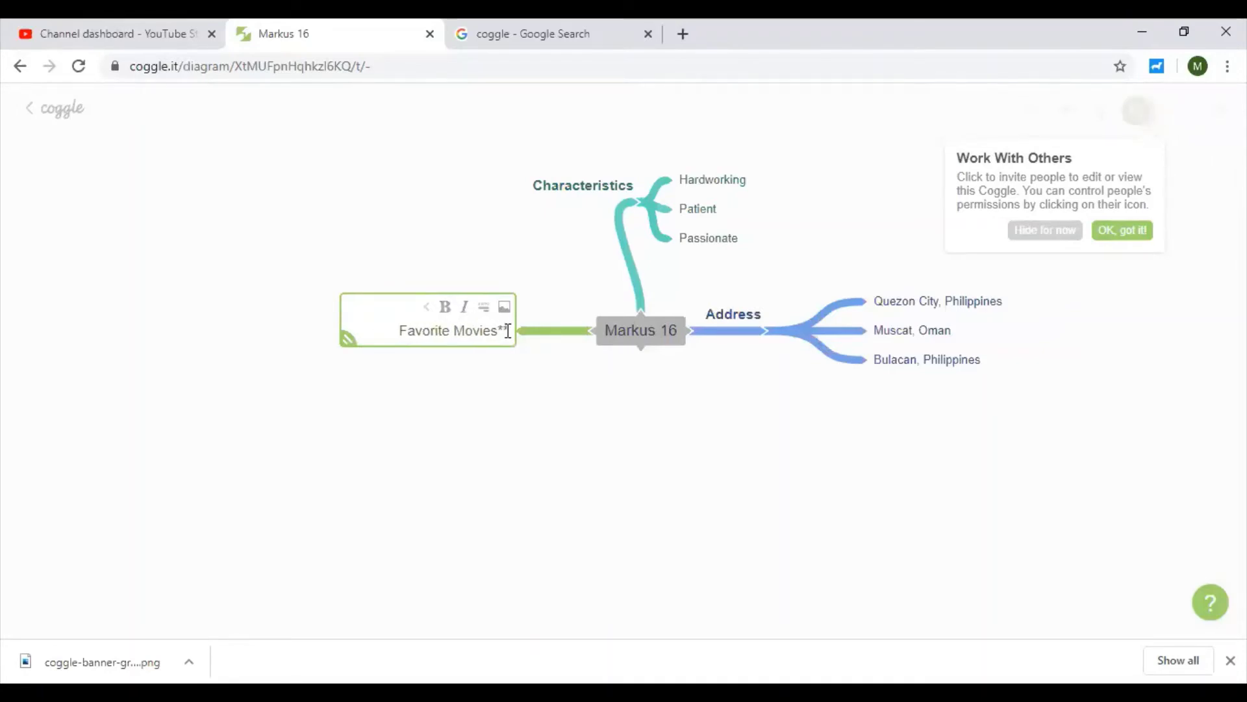
key("BackSpace")
key("BackSpace")
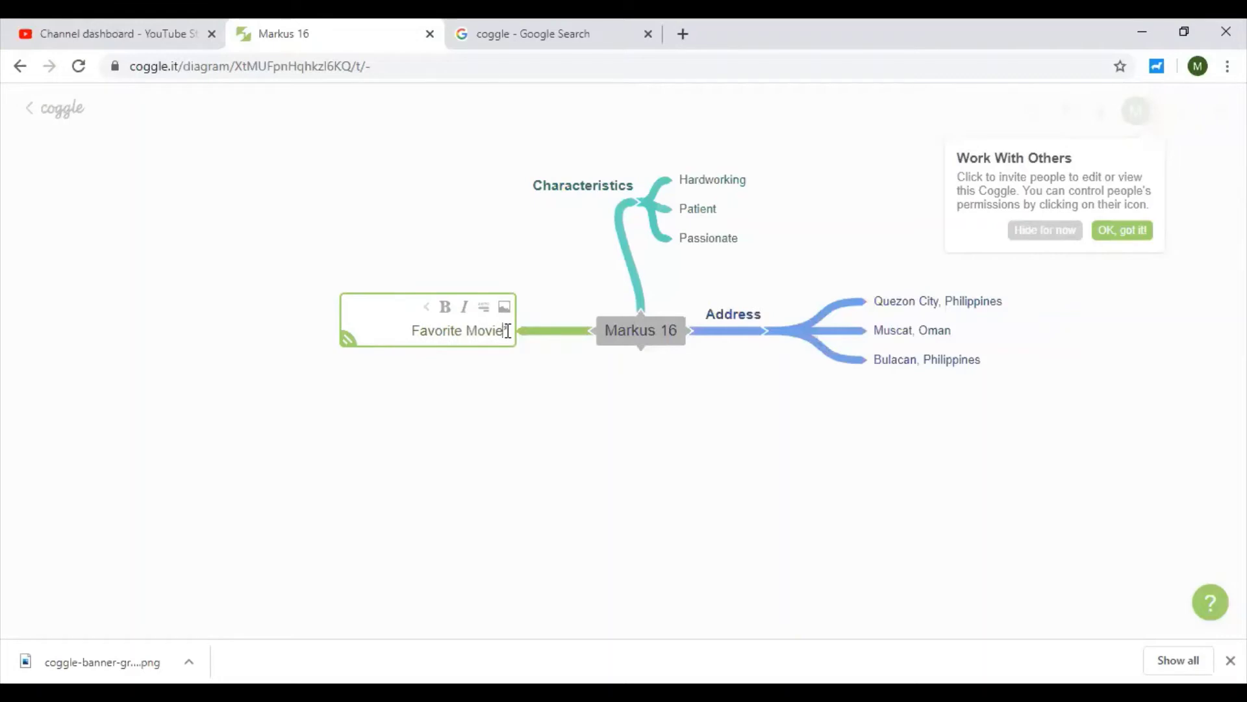
type("s*")
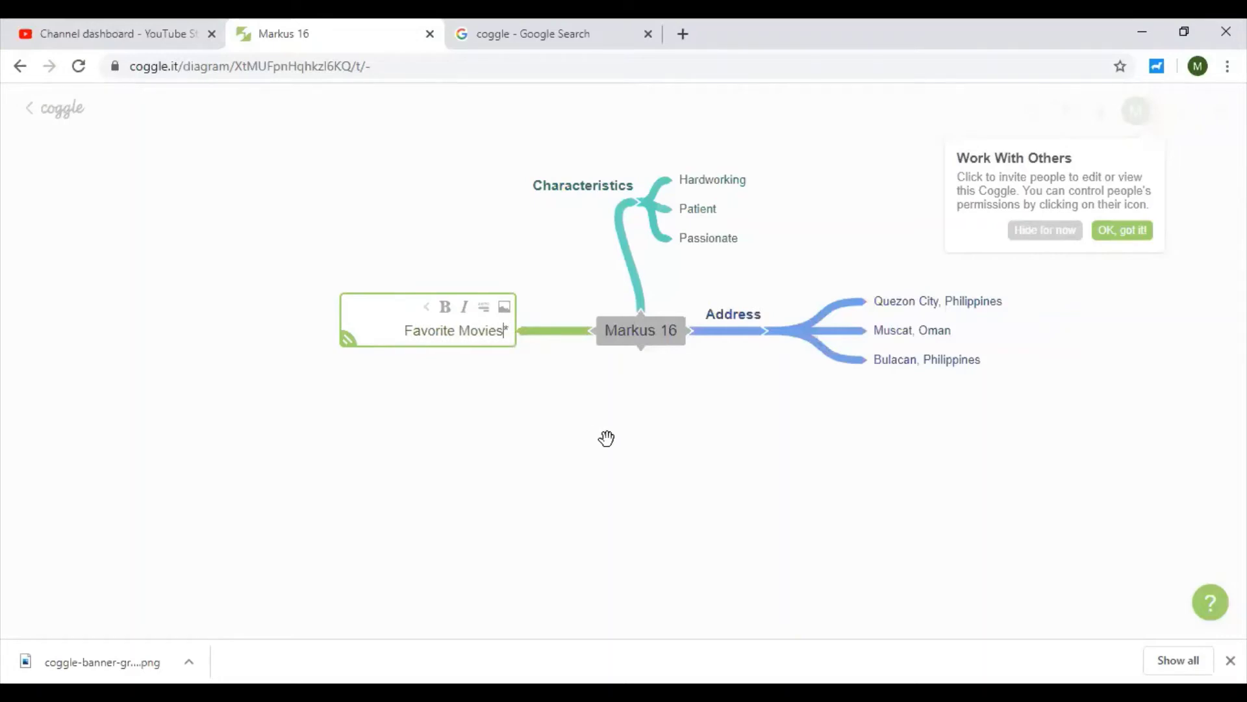
key("Delete")
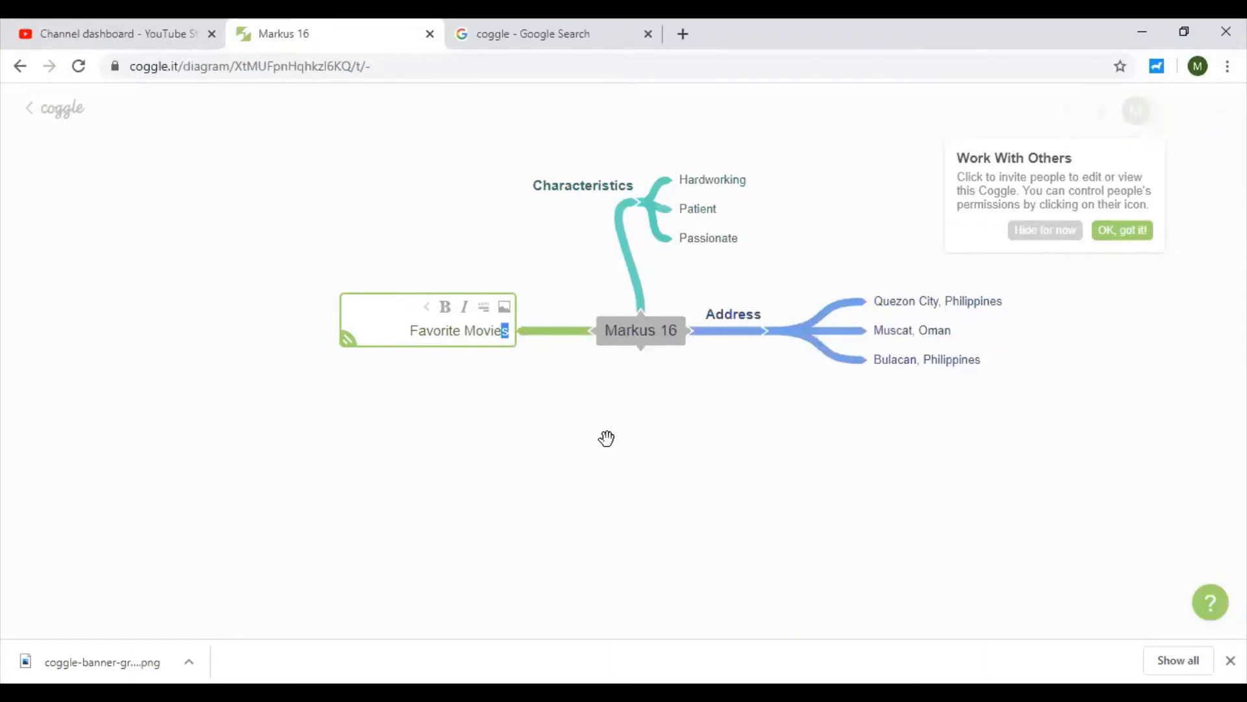
- Make the whole "Favorite Movies" branch label bold
key("shift+Left")
key("shift+Left")
key("shift+Left")
key("shift+Left")
key("shift+Left")
key("shift+Left")
key("shift+Left")
key("shift+Left")
key("shift+Left")
key("shift+Left")
key("shift+Left")
key("shift+Left")
key("shift+Left")
key("shift+Left")
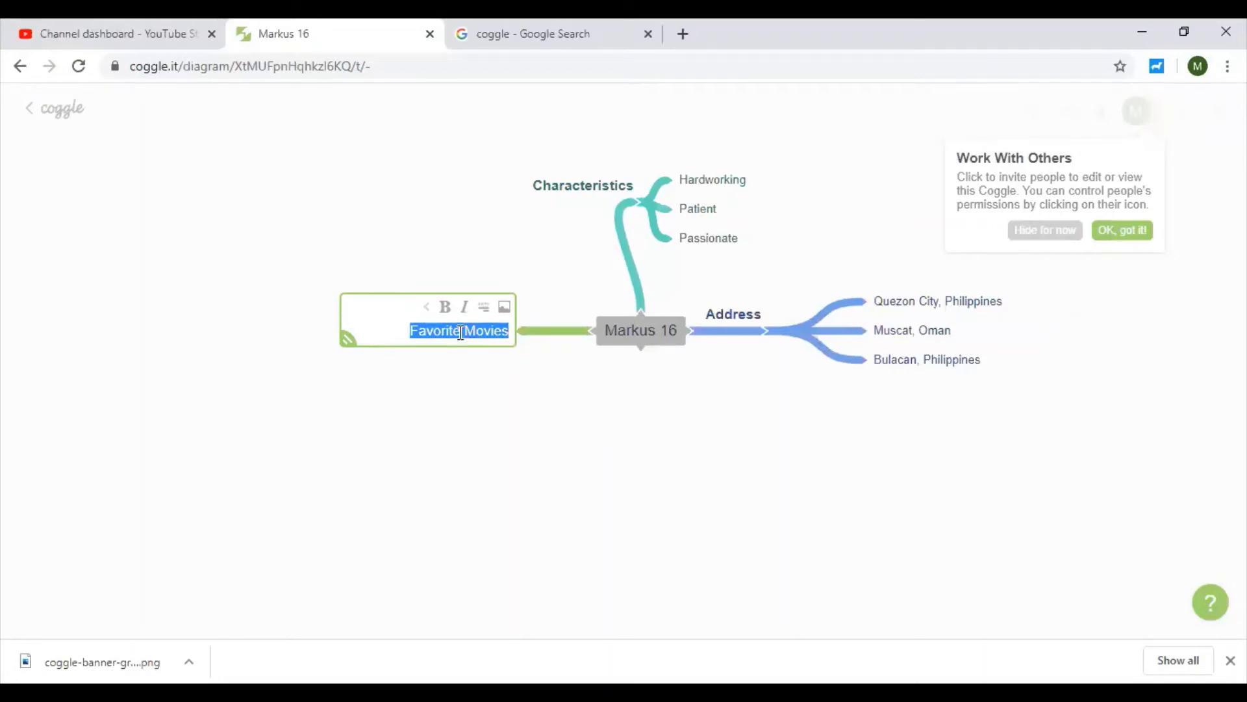
left_click(445, 307)
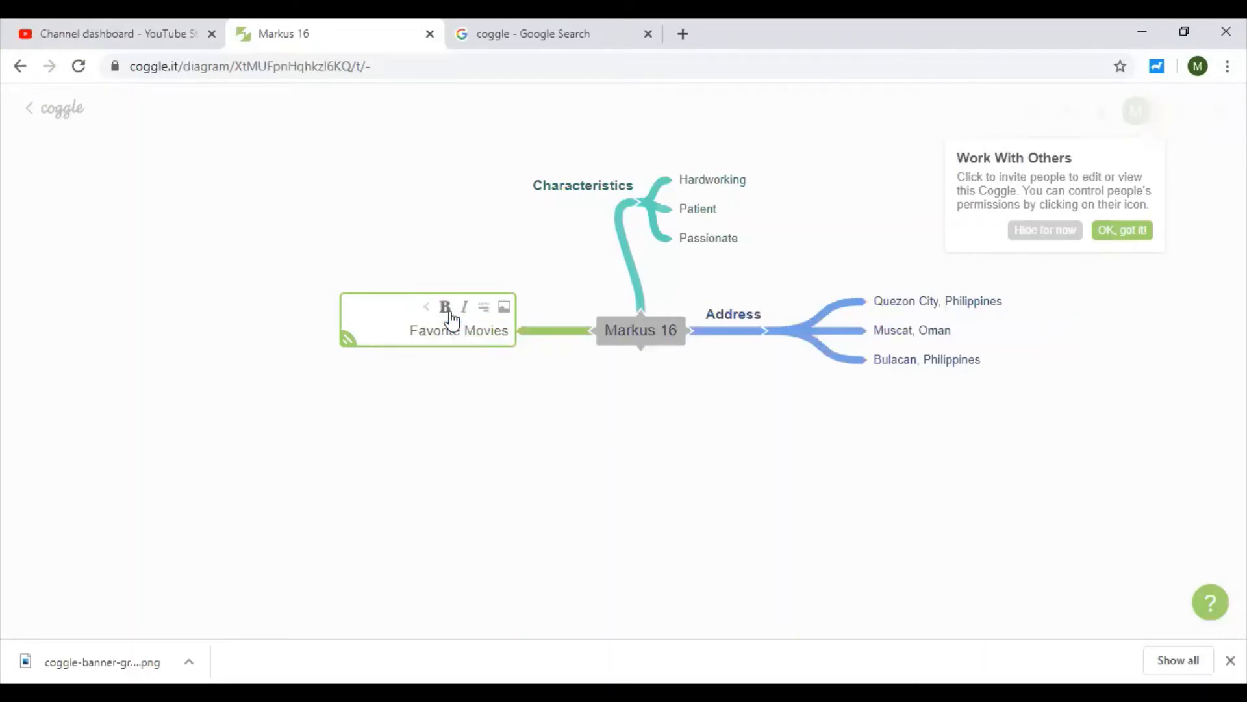
left_click(479, 427)
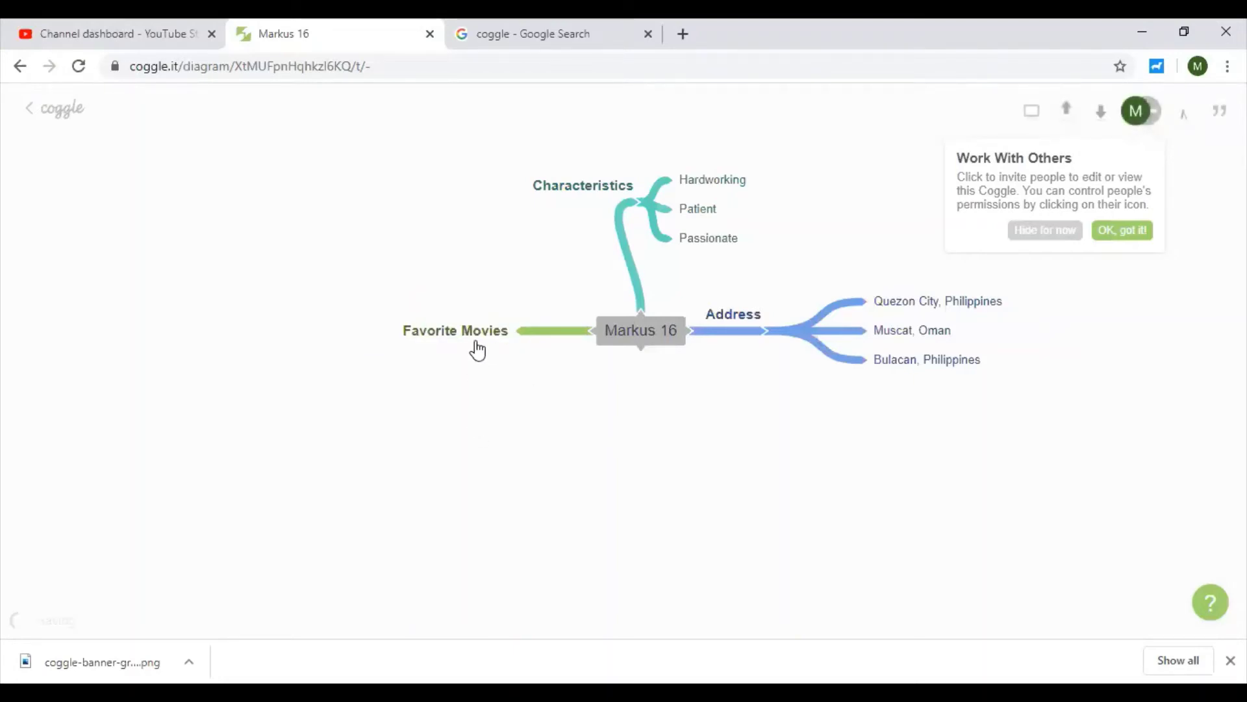
- Add a sub-branch labelled "The Avengers" to the "Favorite Movies" branch
mouse_move(519, 334)
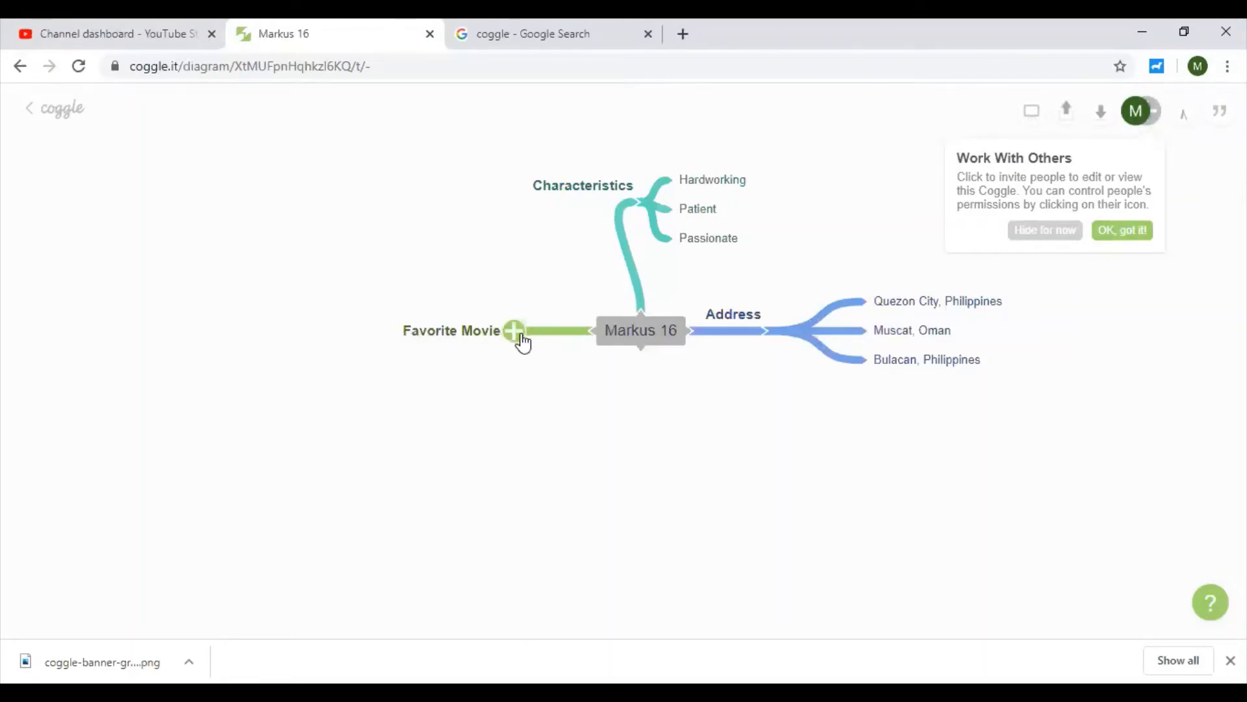
left_click(516, 332)
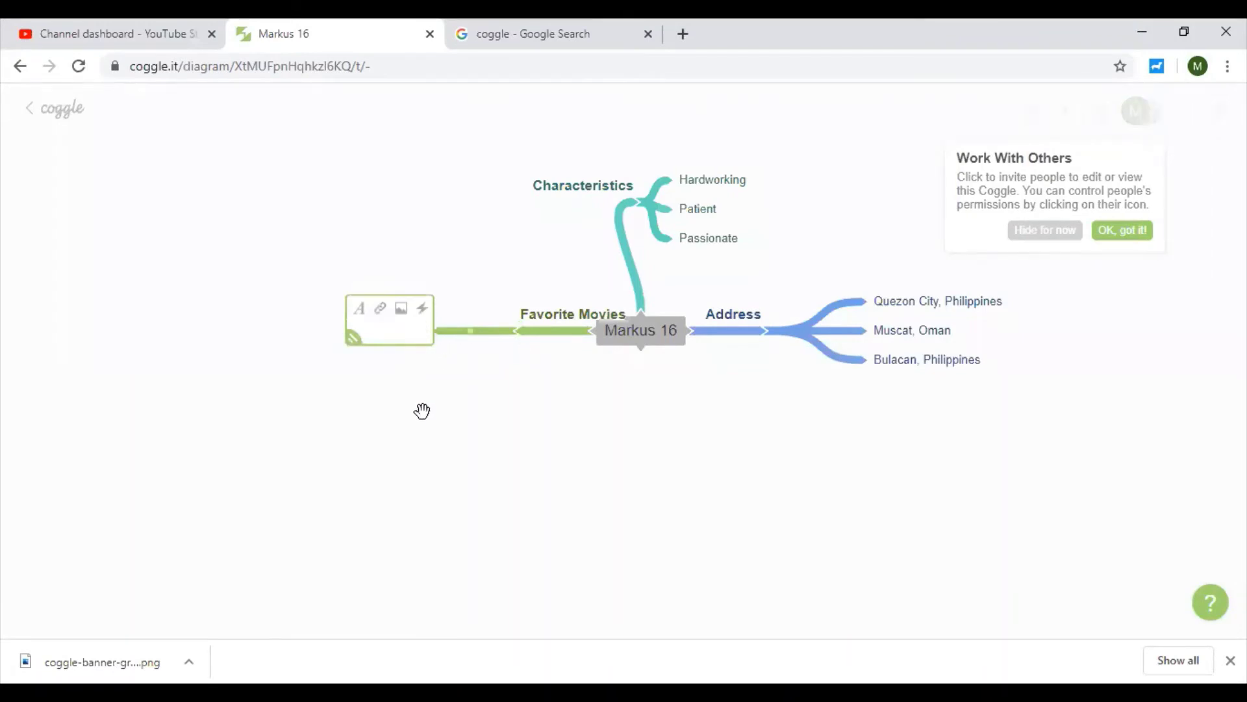
type("The Avengers")
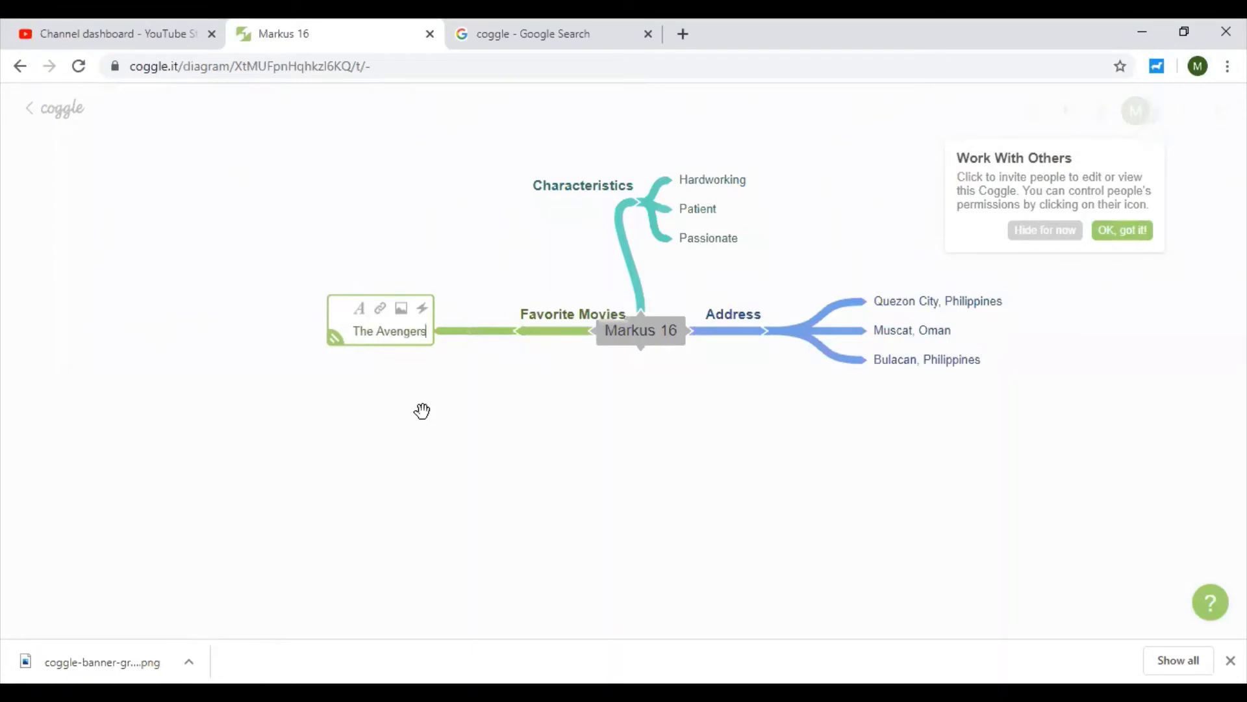
key("Return")
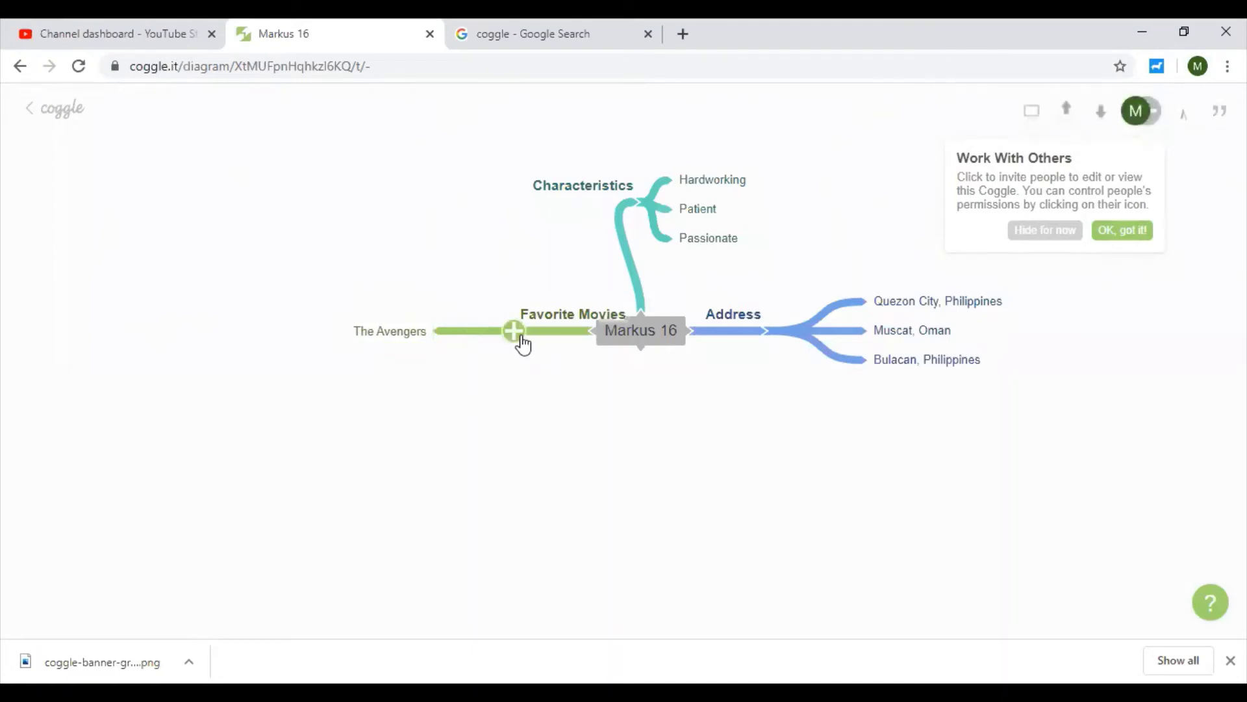
- Add a sub-branch labelled "Titanic" to "Favorite Movies" below "The Avengers"
left_click(520, 341)
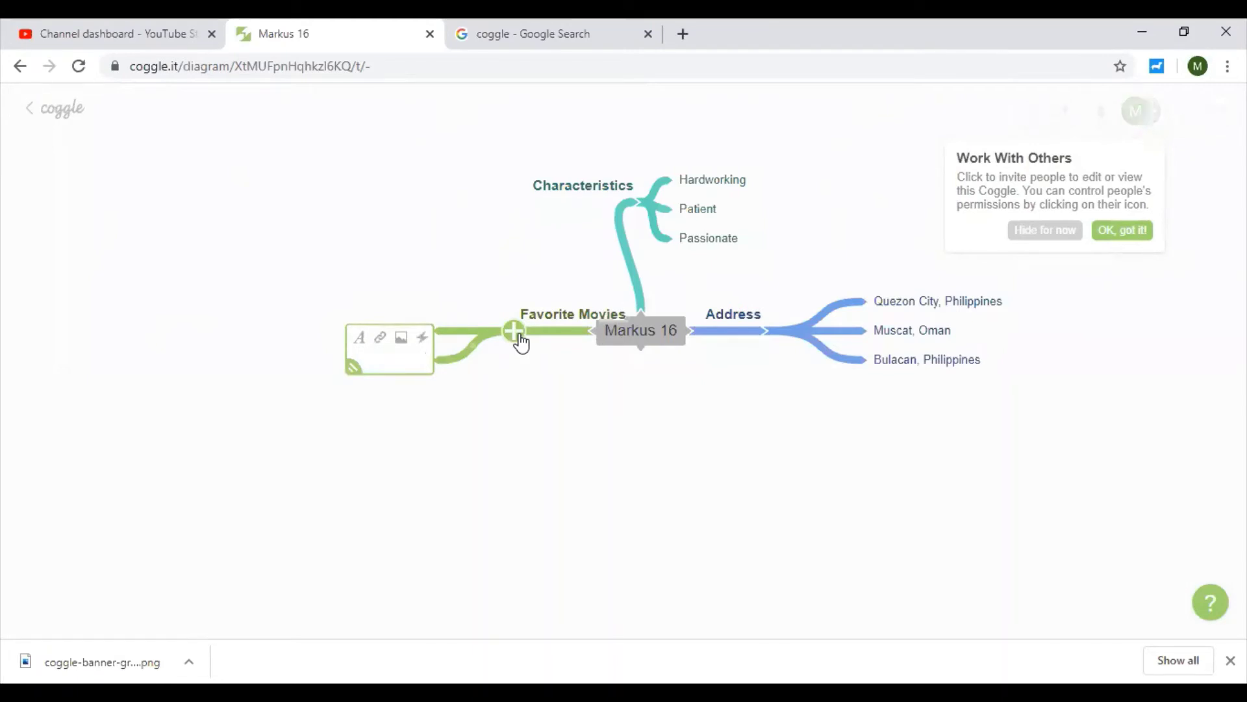
type("Titanic")
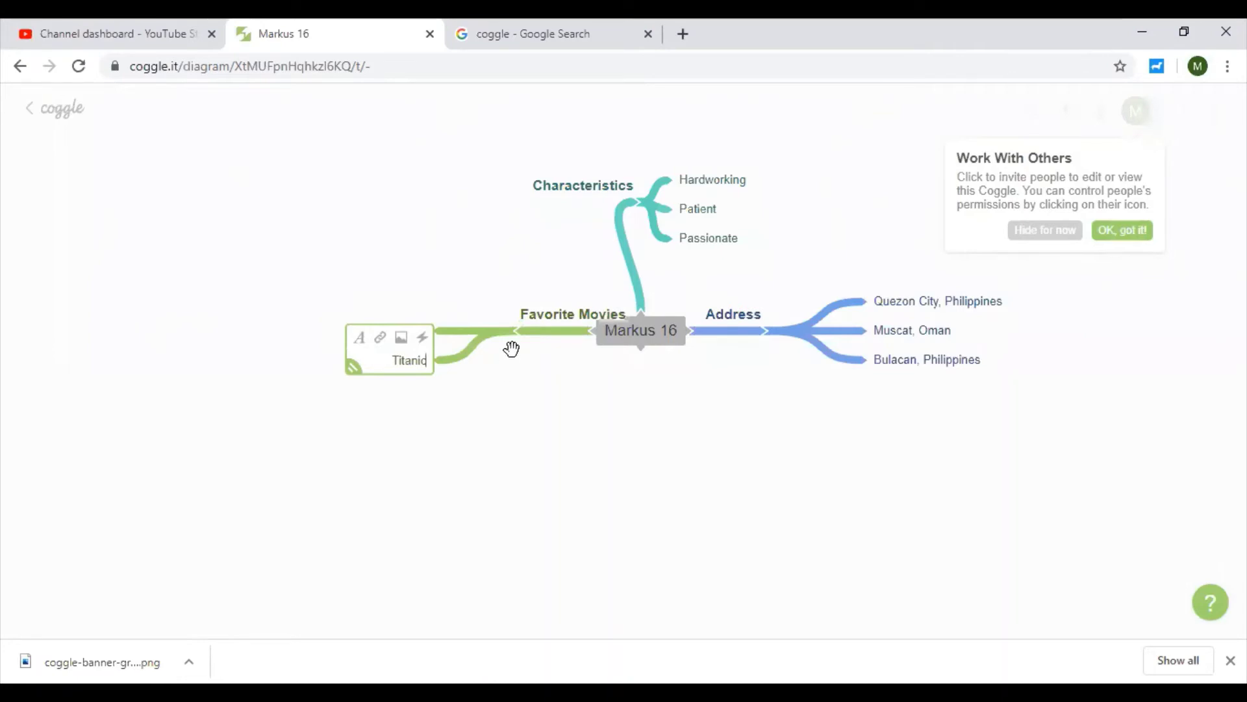
left_click(506, 454)
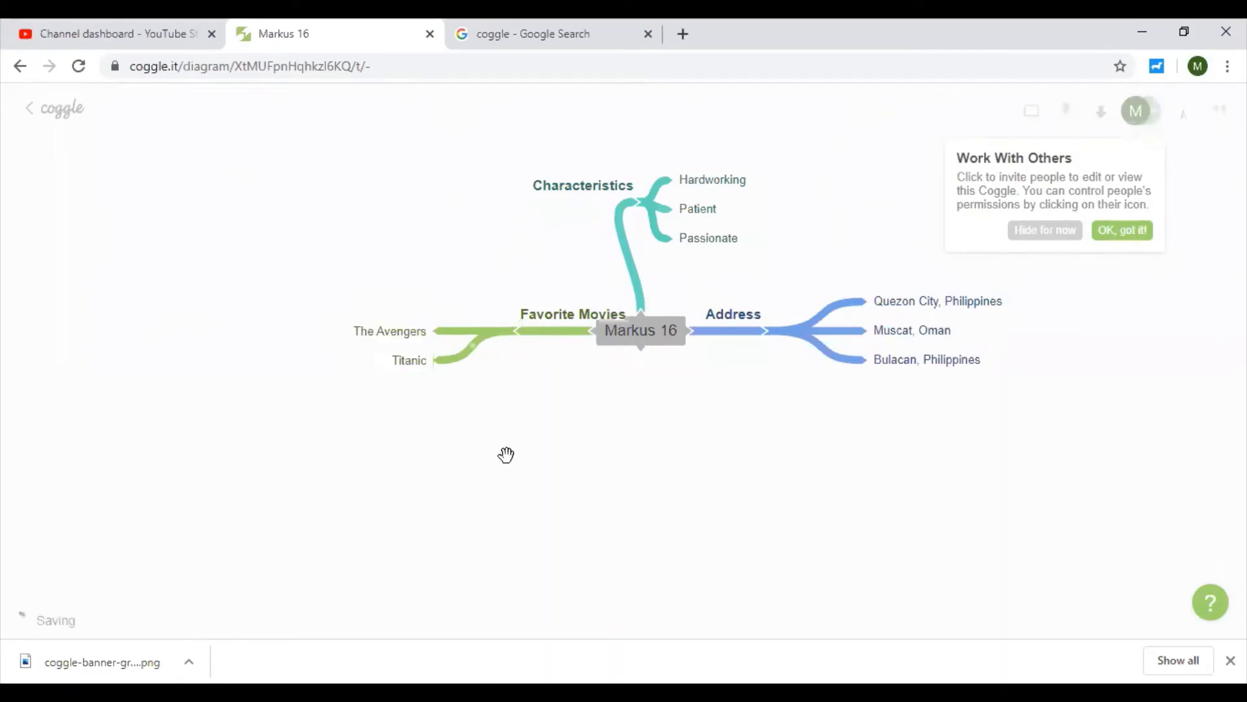
- Add a sub-branch labelled "Life is Beautiful" to "Favorite Movies" above "The Avengers"
left_click(514, 332)
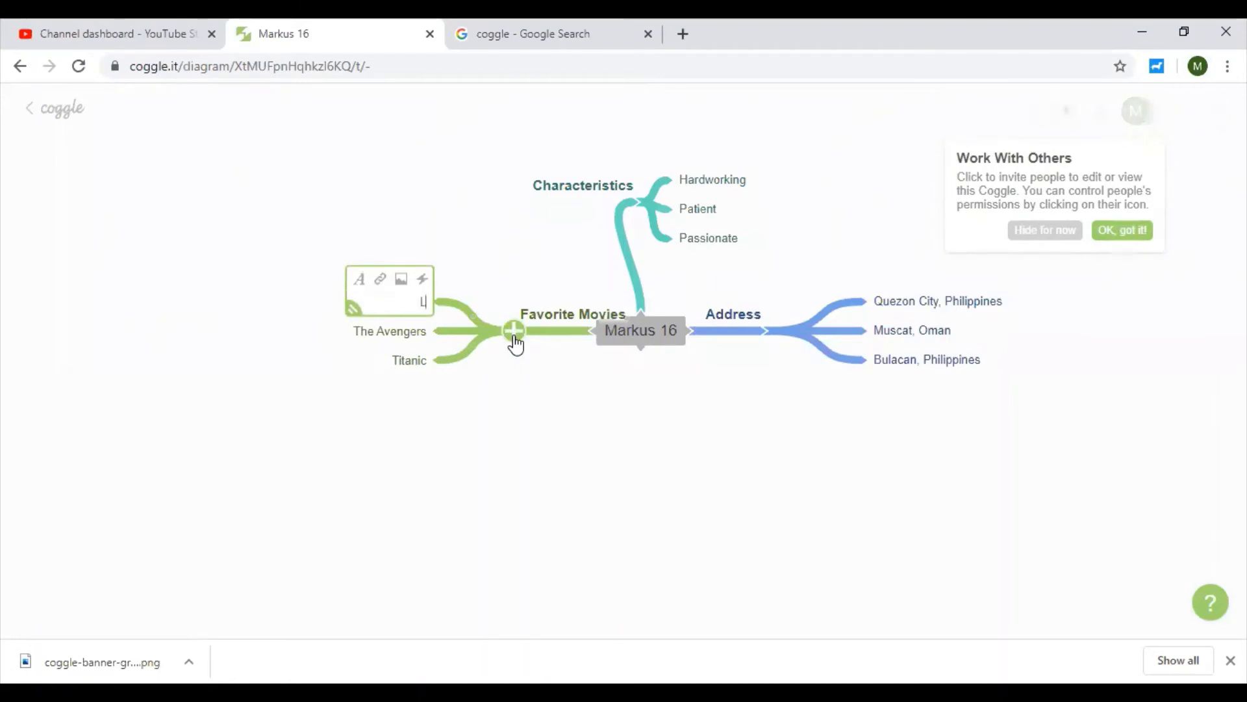
type("Life is Beautiful")
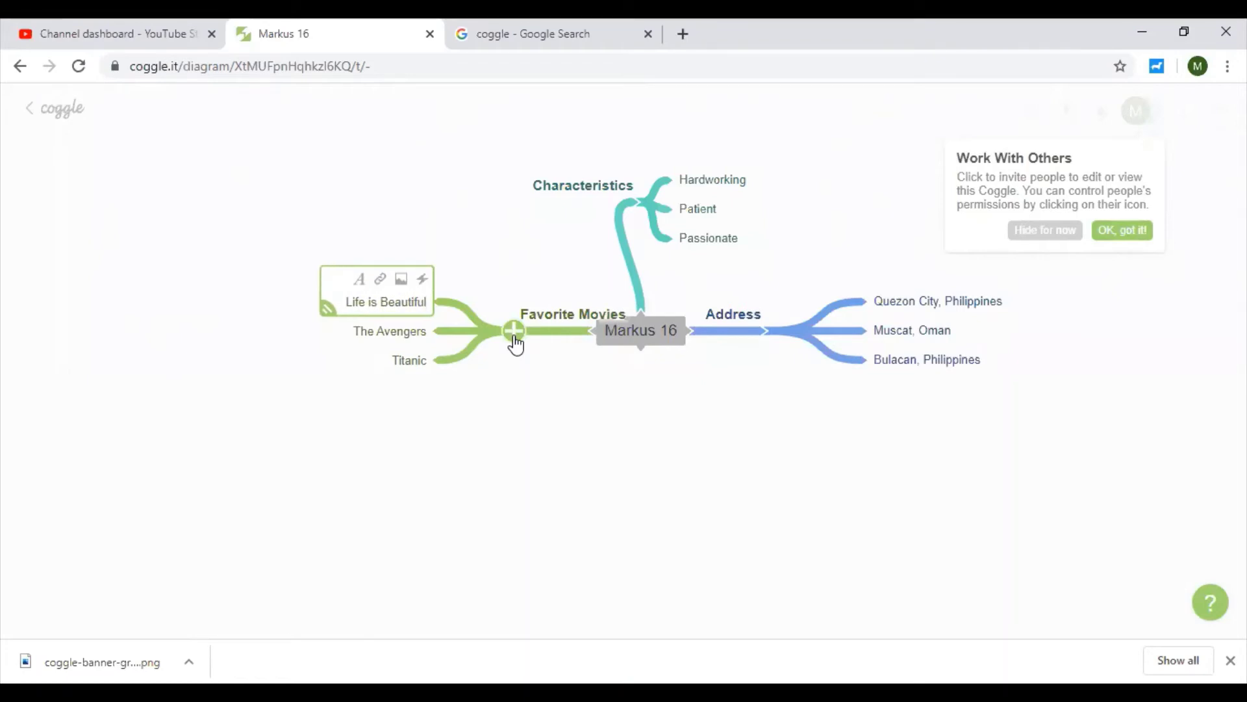
left_click(502, 426)
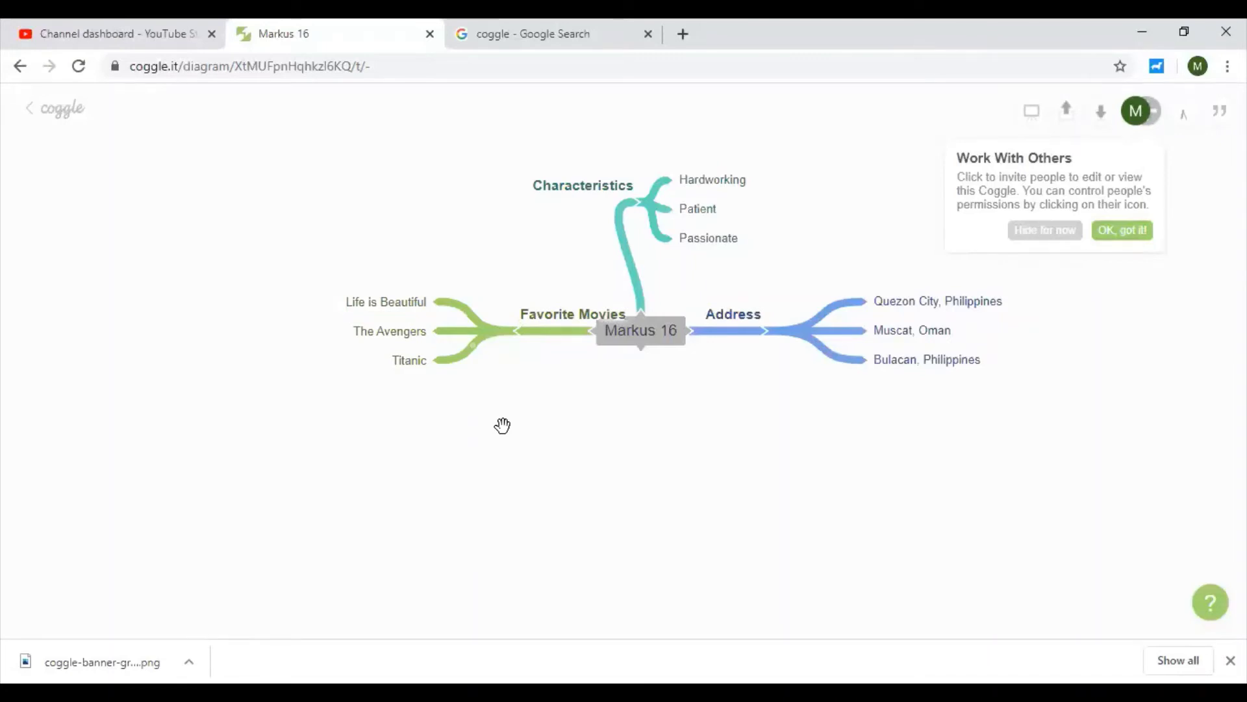
- Add a branch labelled "Favorite Songs" below the central title
mouse_move(641, 361)
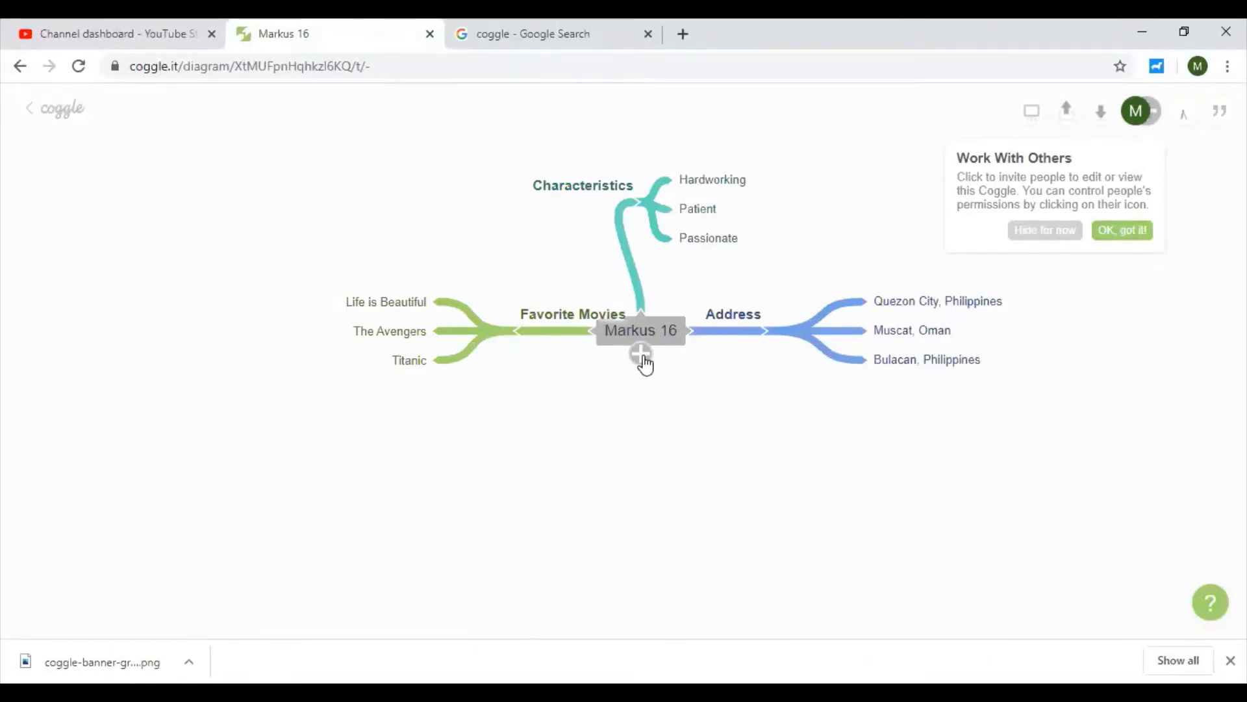
left_click(641, 355)
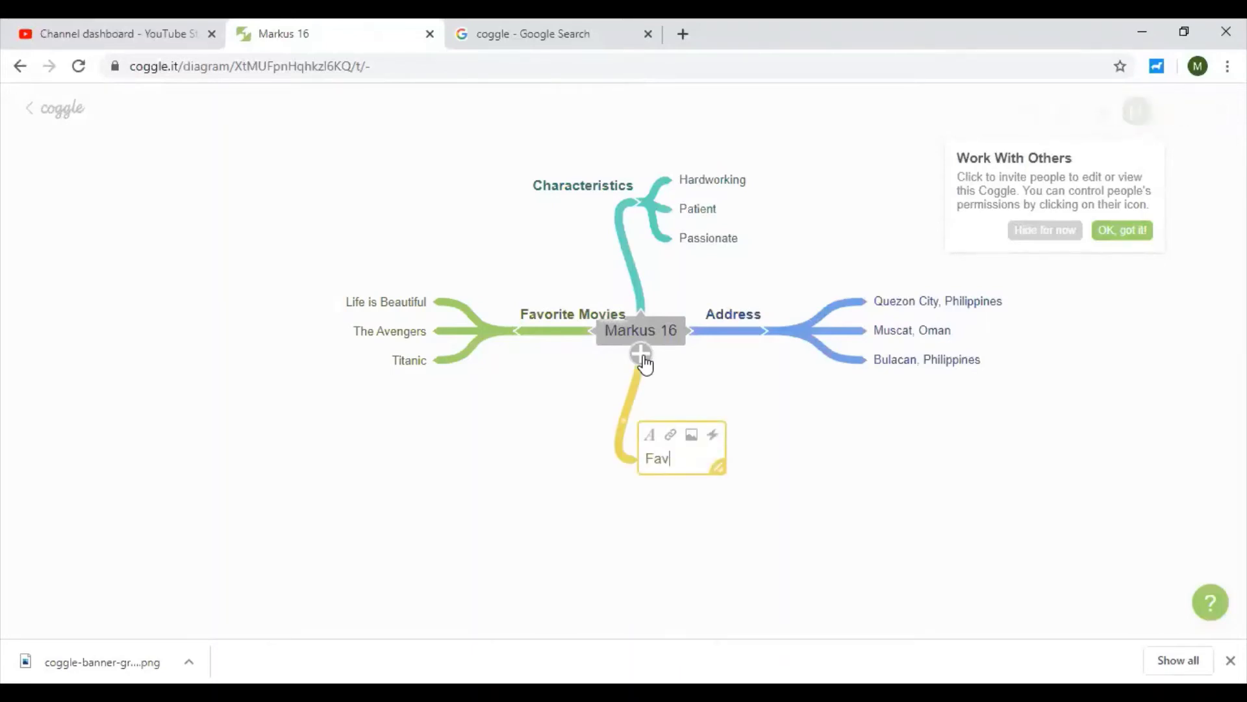
type("Favourite")
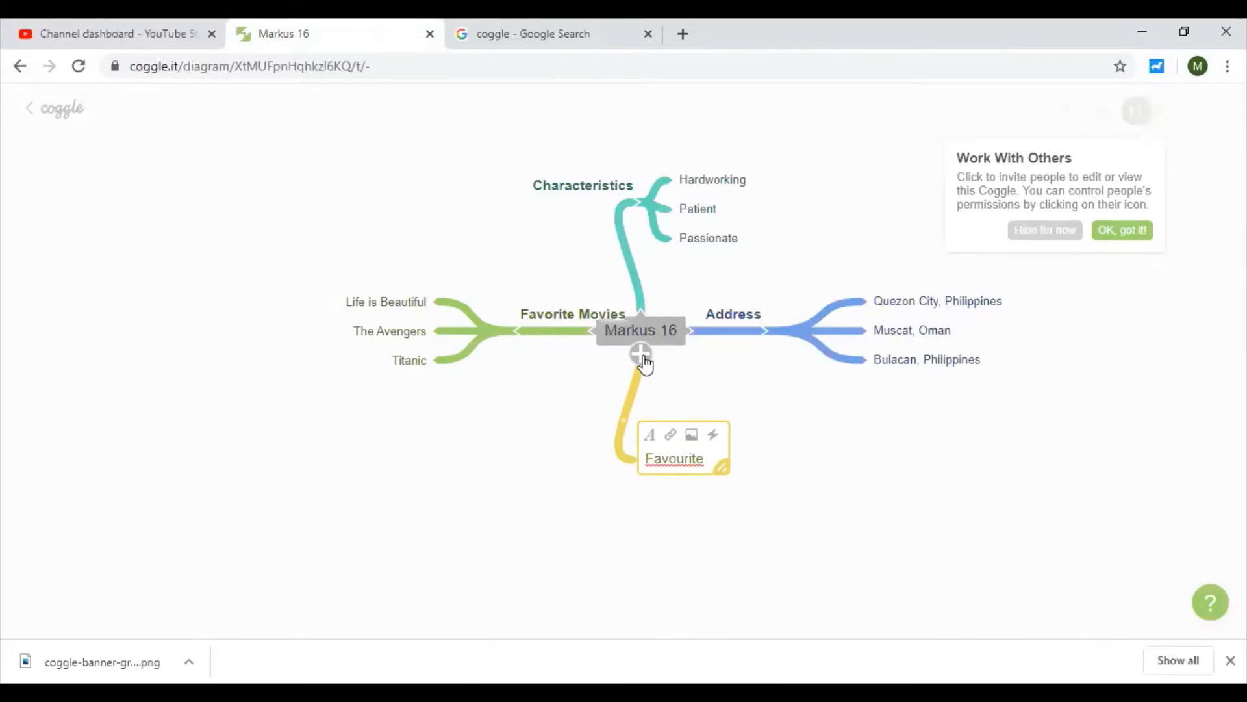
key("BackSpace")
key("BackSpace")
key("BackSpace")
type("te Songs")
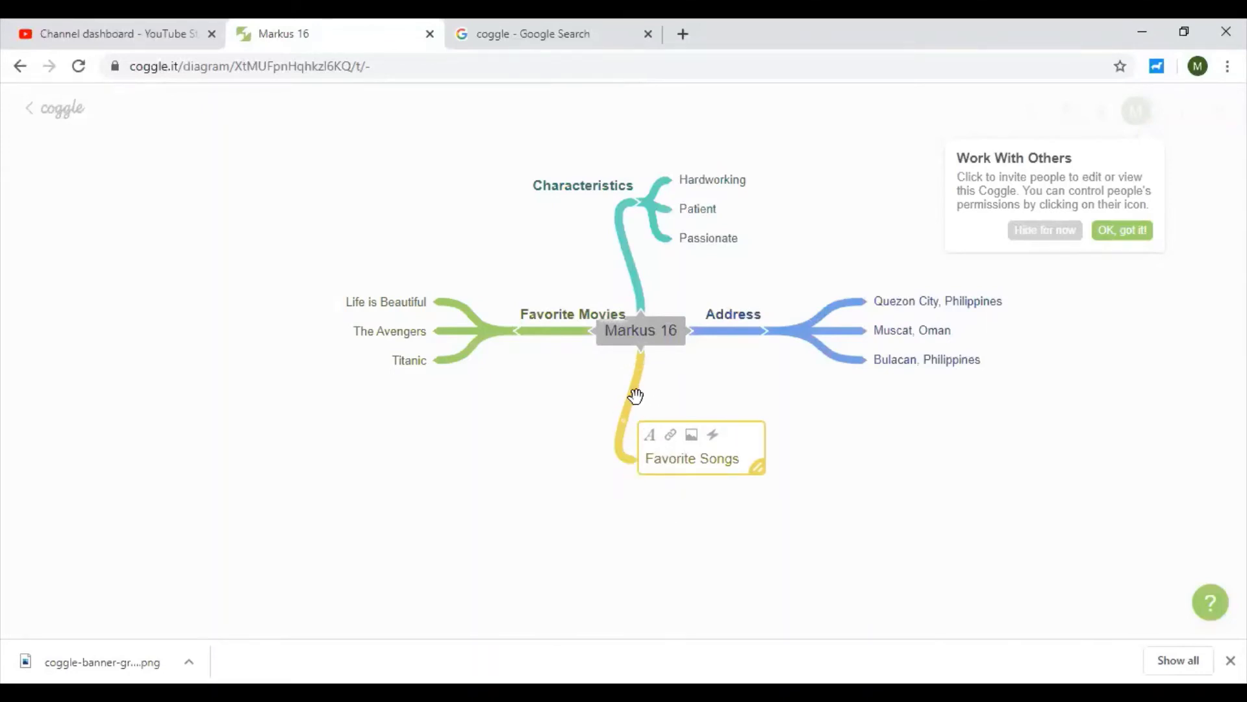
left_click(645, 524)
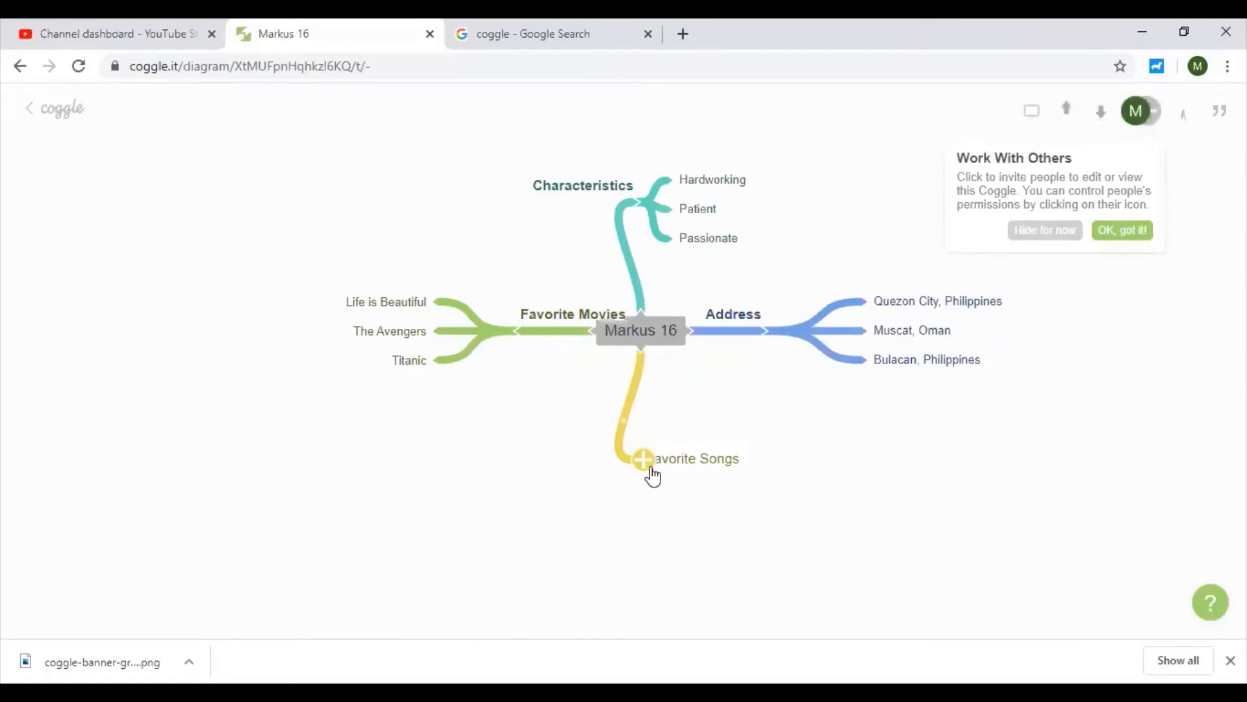
- Move the "Favorite Songs" branch closer to the central title and open its text formatting options
left_click_drag(704, 455, 712, 406)
left_click(713, 408)
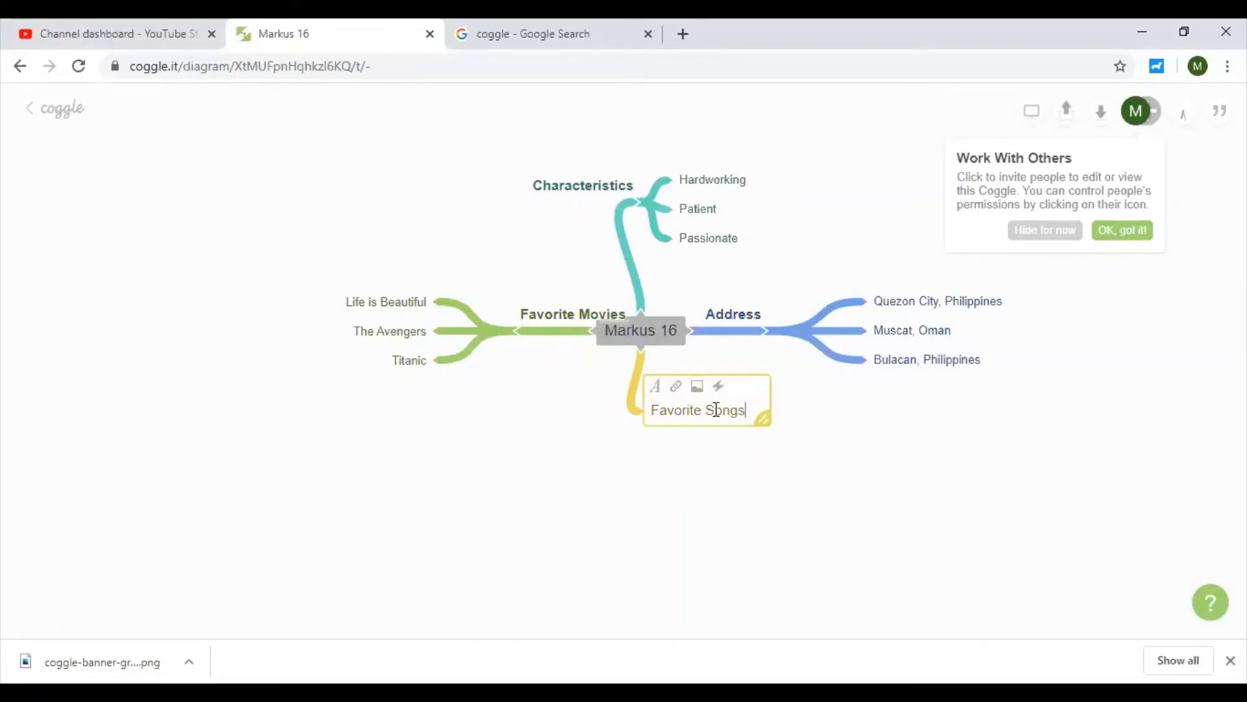
left_click(659, 389)
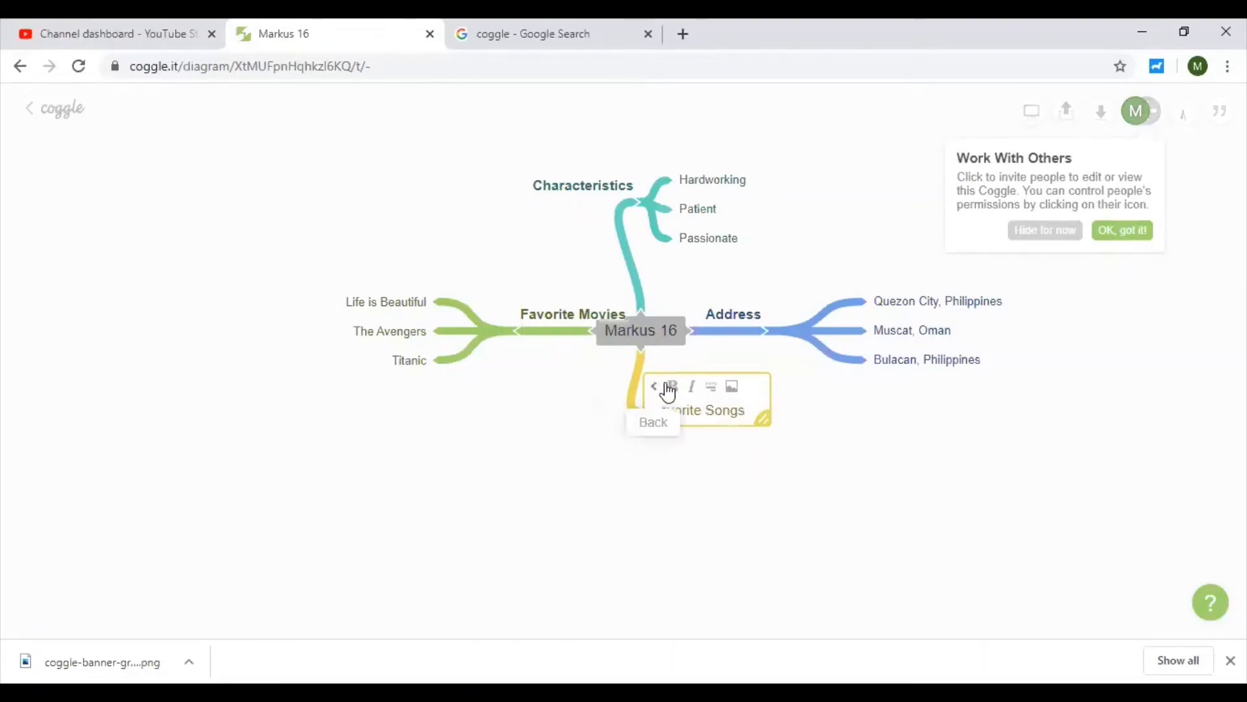
left_click(672, 388)
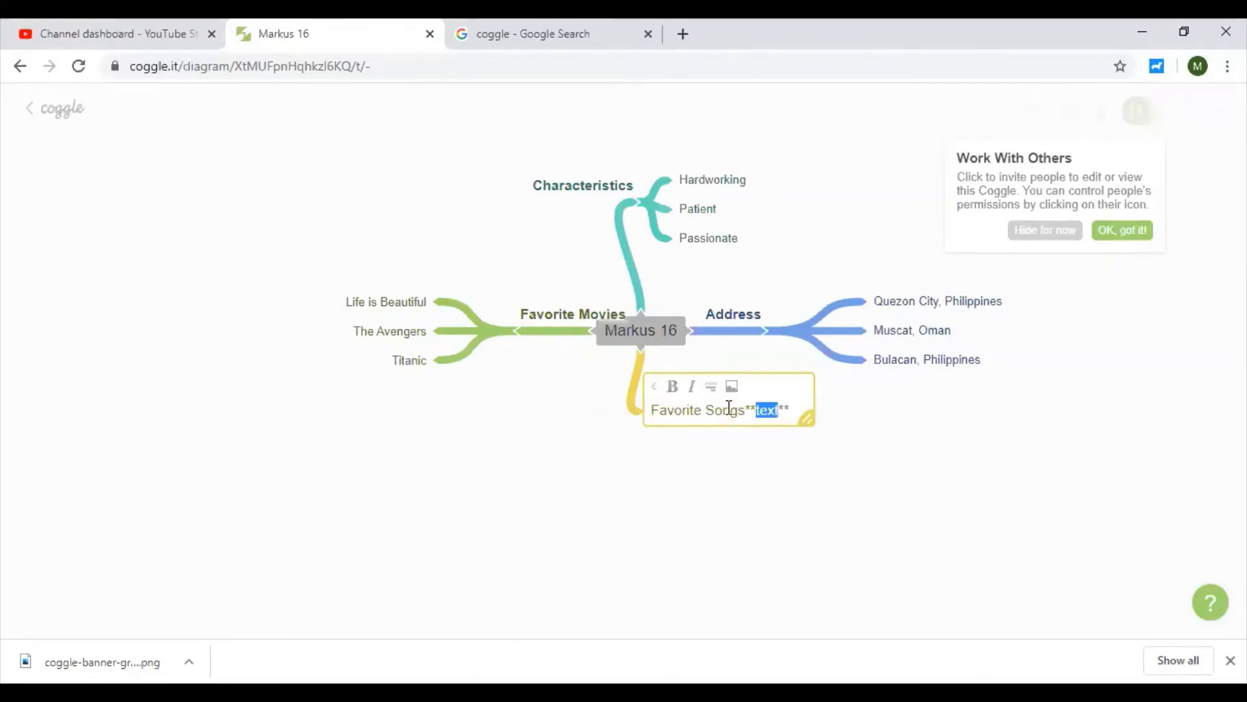
key("BackSpace")
left_click(673, 390)
left_click_drag(791, 409, 751, 411)
key("BackSpace")
- Remove the bold placeholder text and the stray asterisks from the "Favorite Songs" label
key("shift+Left")
key("shift+Left")
key("shift+Left")
key("shift+Left")
key("shift+Left")
key("shift+Left")
key("shift+Left")
key("shift+Left")
key("shift+Left")
key("shift+Left")
key("shift+Left")
key("shift+Left")
left_click(673, 392)
key("Right")
key("Return")
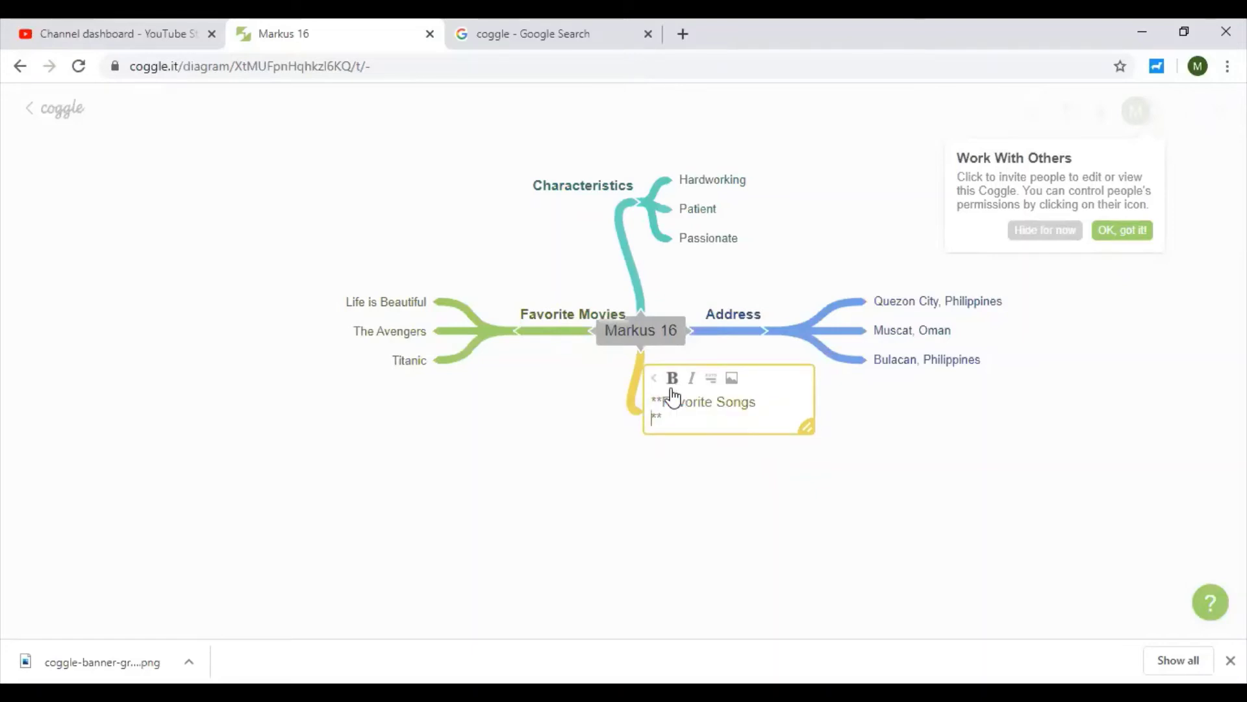
key("BackSpace")
left_click(665, 402)
key("BackSpace")
key("BackSpace")
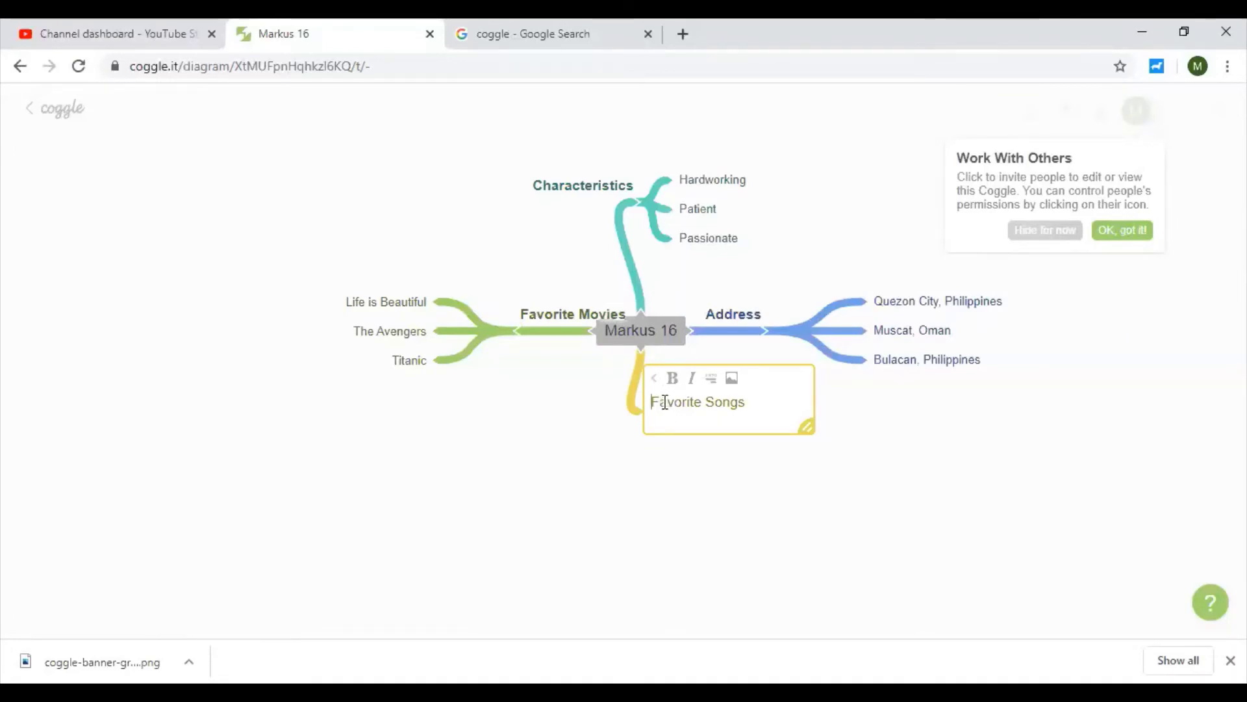
left_click(671, 386)
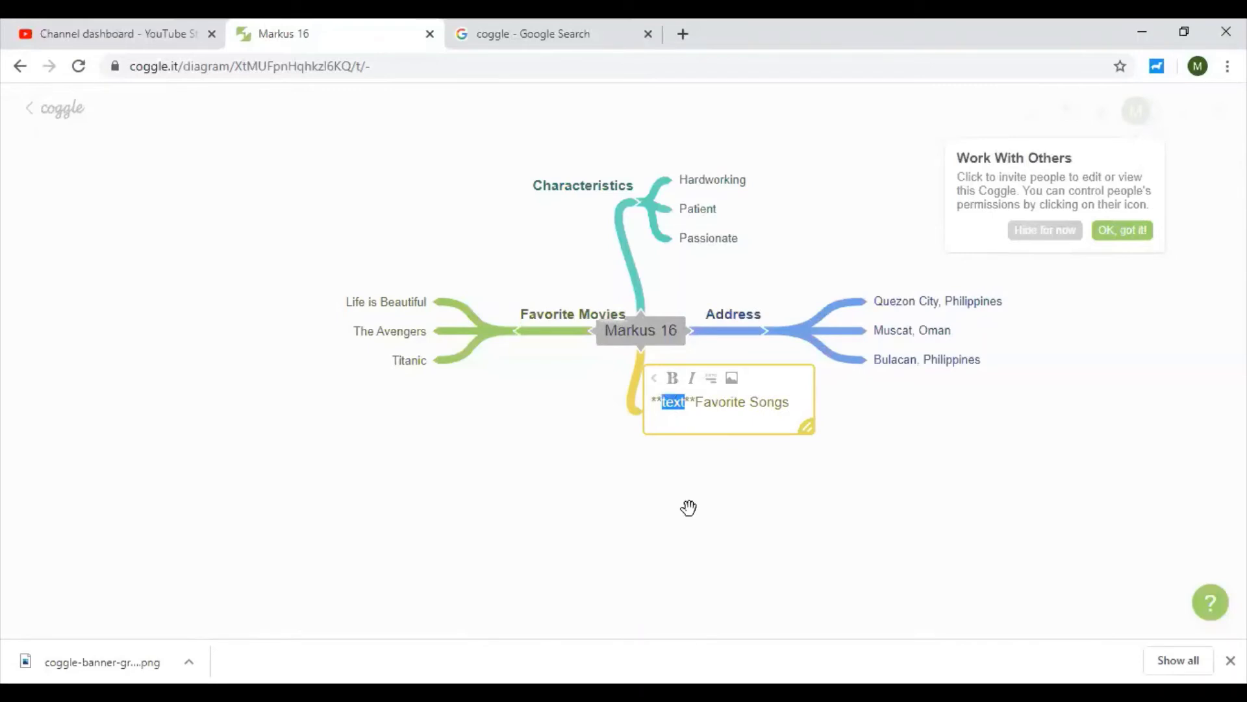
left_click(687, 510)
double_click(679, 411)
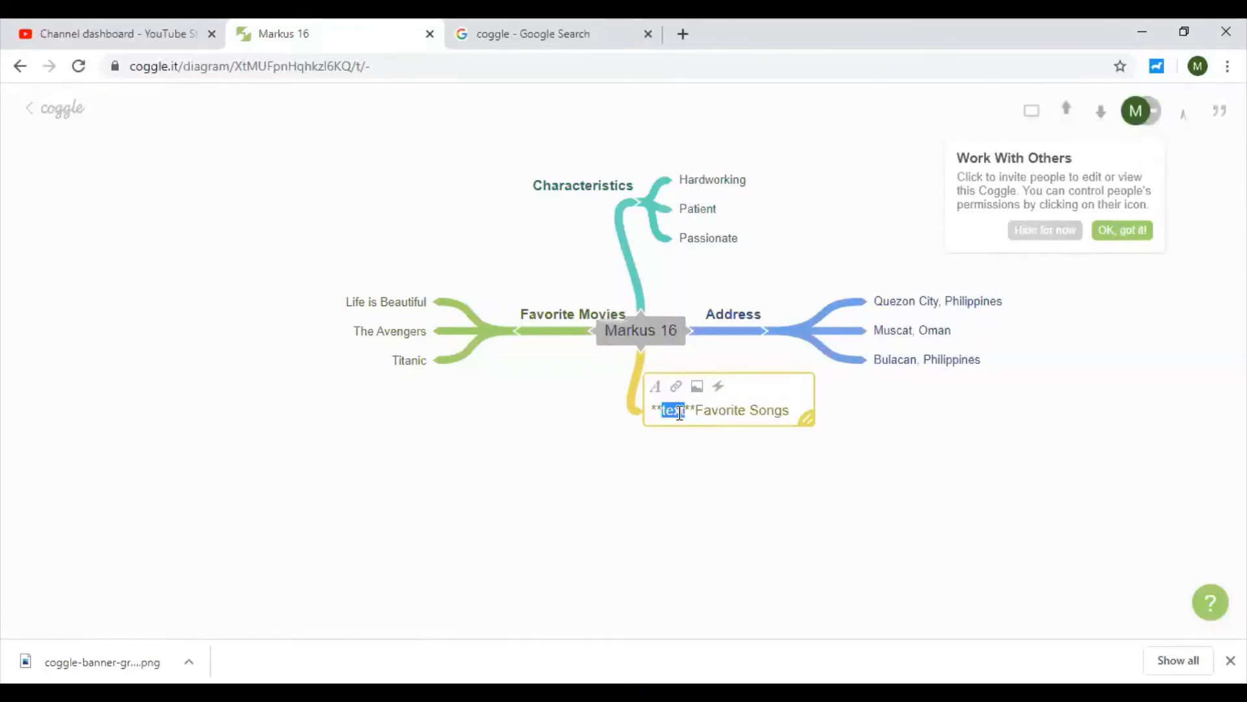
left_click_drag(696, 409, 647, 408)
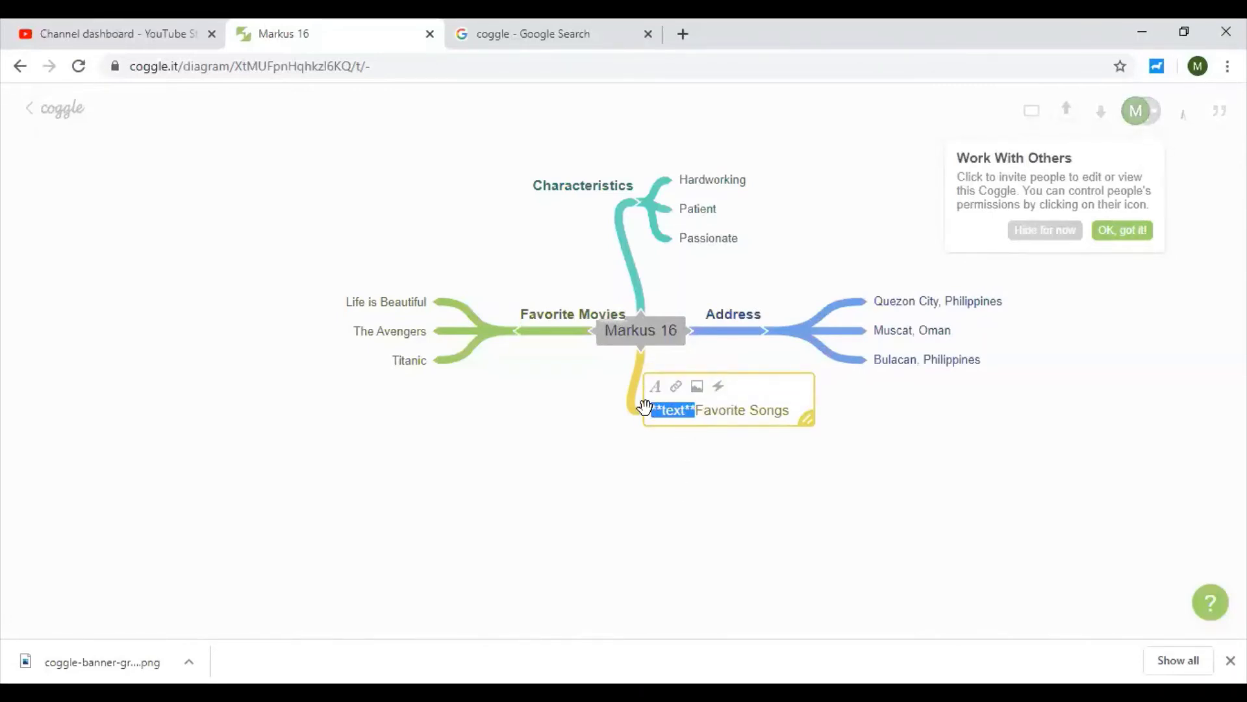
key("BackSpace")
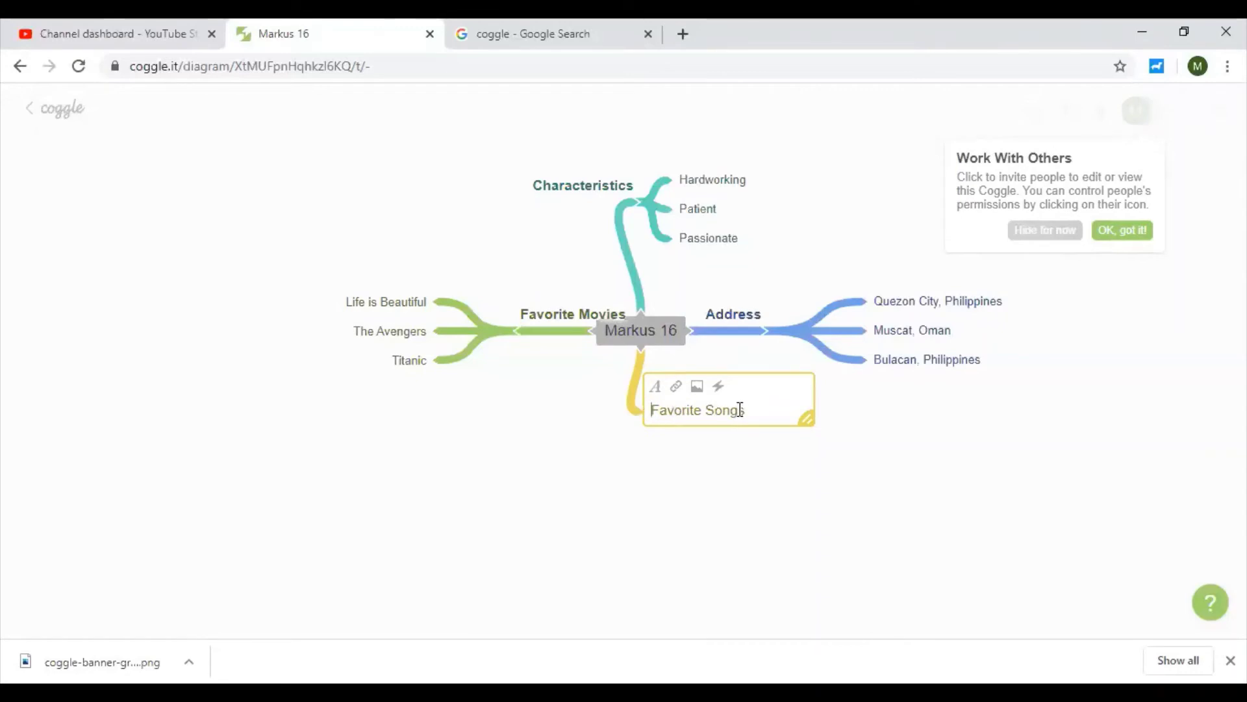
- Make the whole "Favorite Songs" branch label bold
left_click_drag(747, 409, 641, 409)
key("ctrl+a")
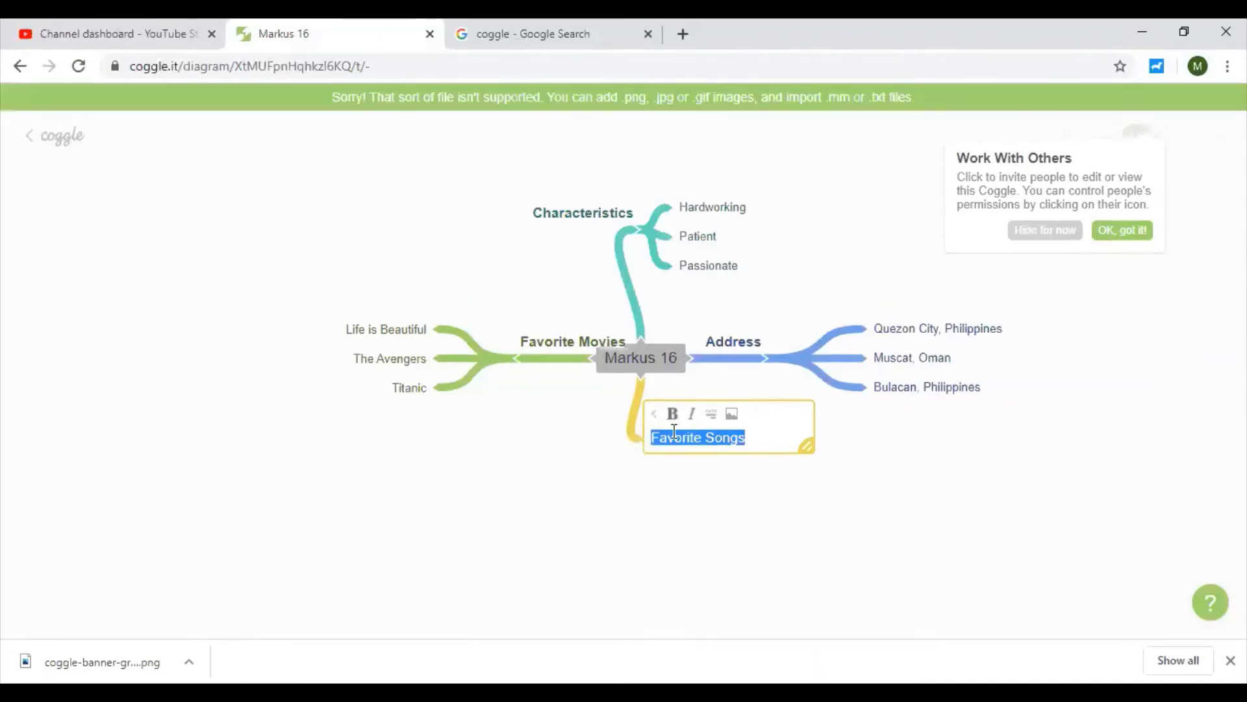
left_click(672, 416)
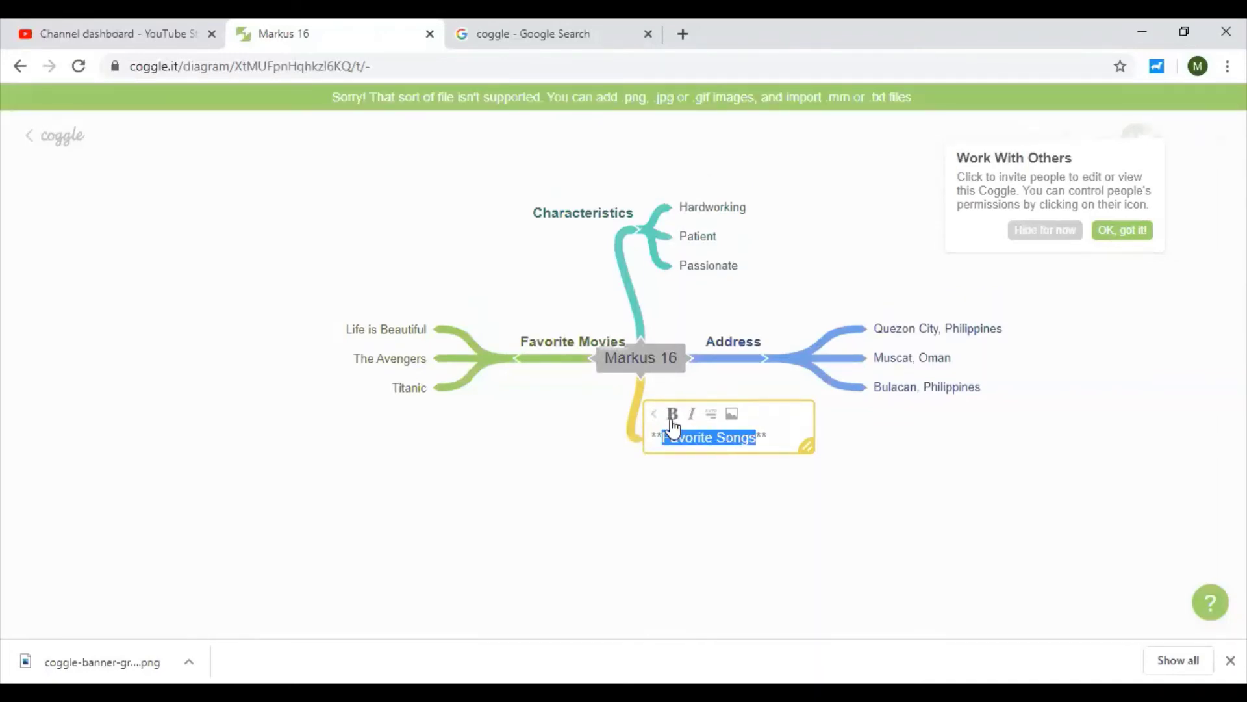
left_click(683, 532)
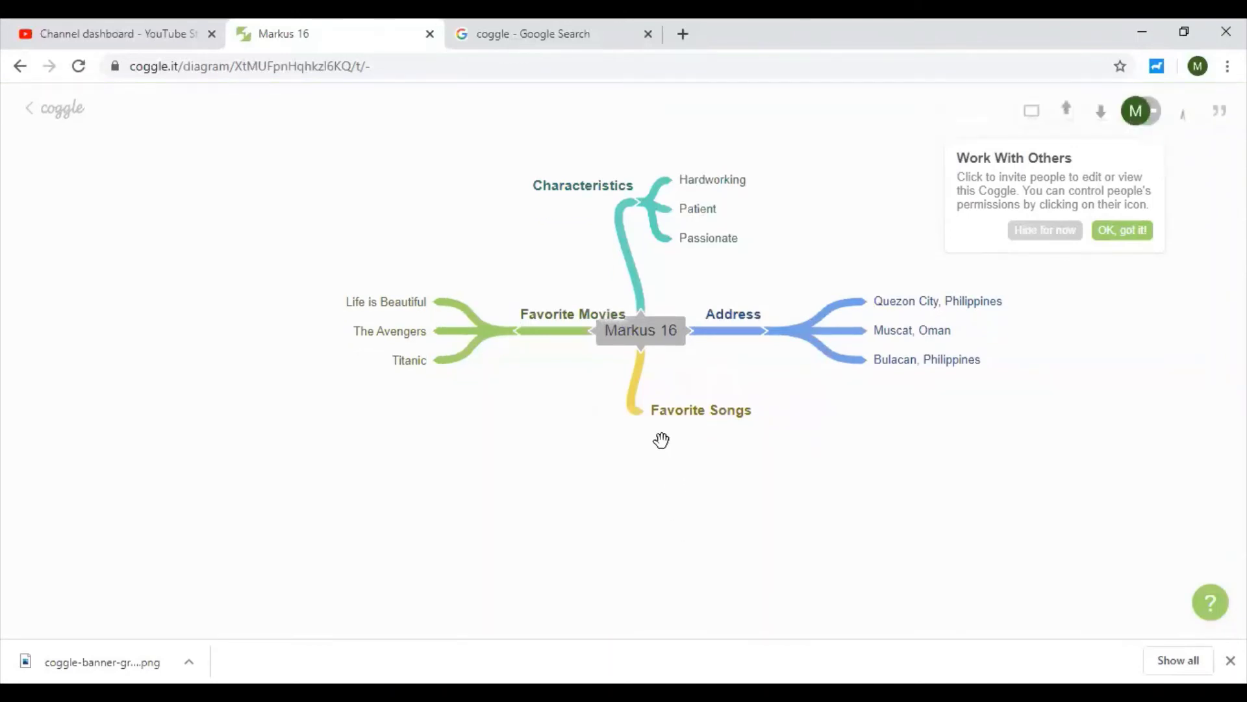
- Add a sub-branch labelled "You are the reason" to "Favorite Songs"
left_click(648, 410)
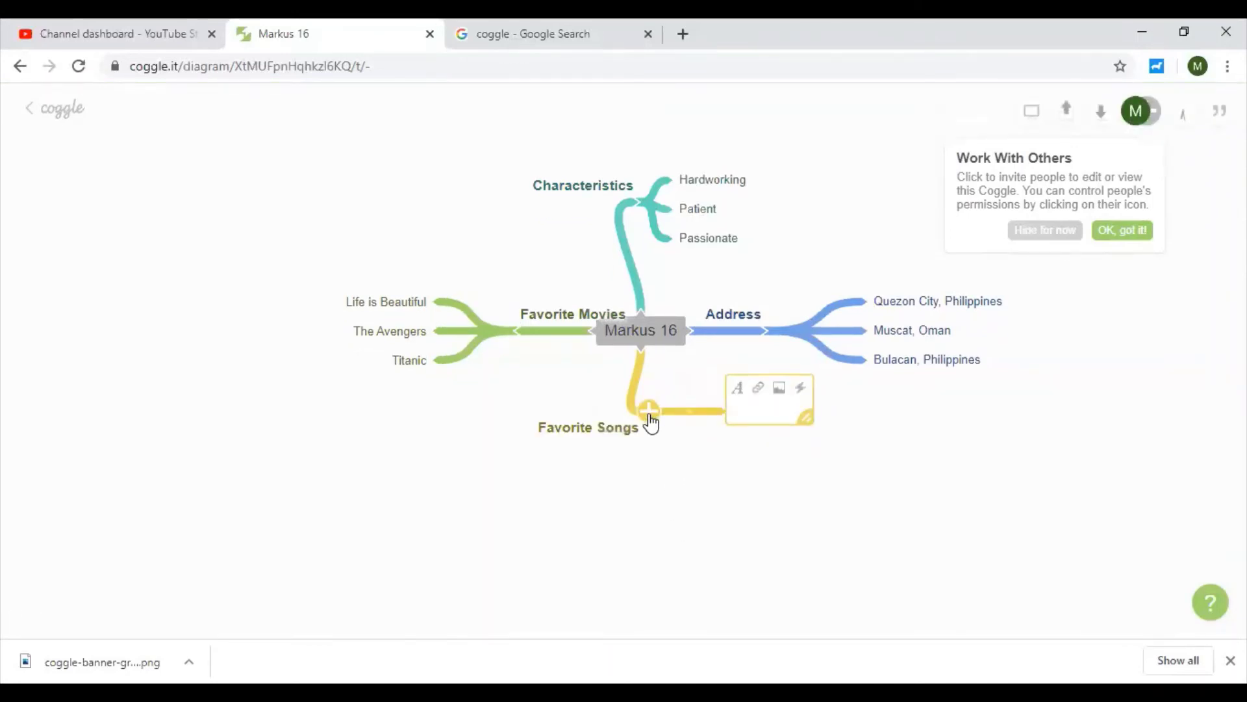
type("You ")
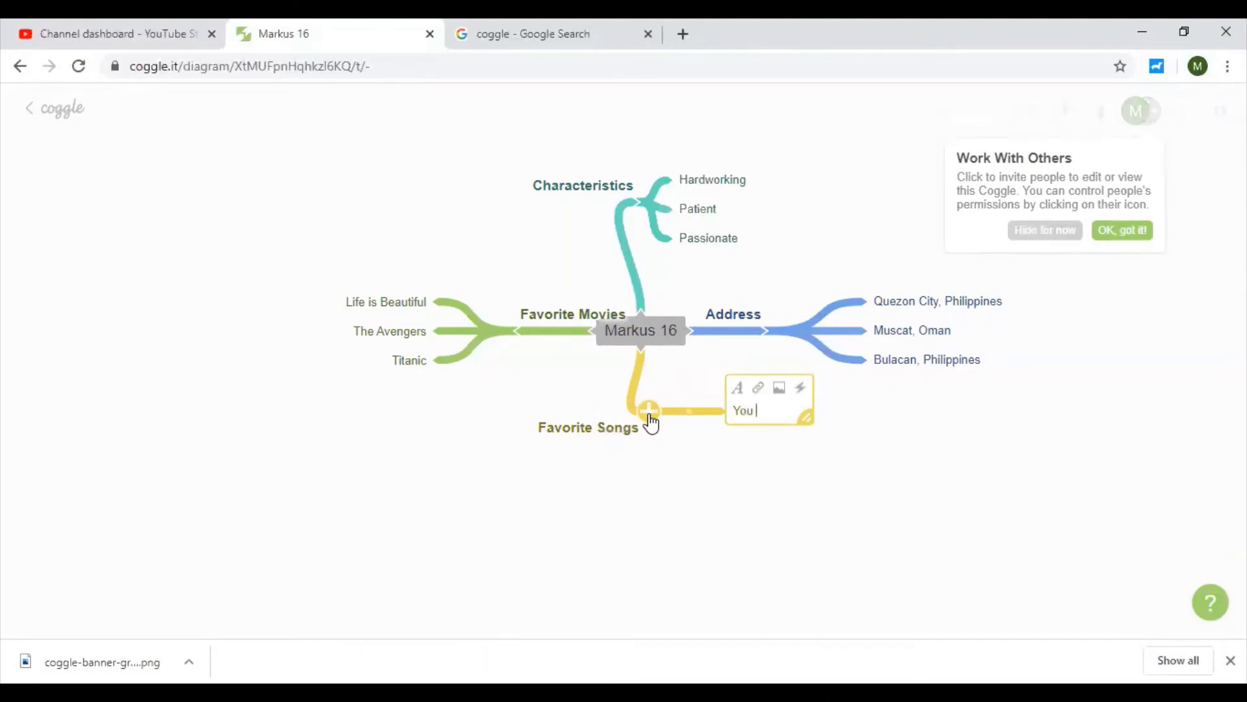
type("are the ")
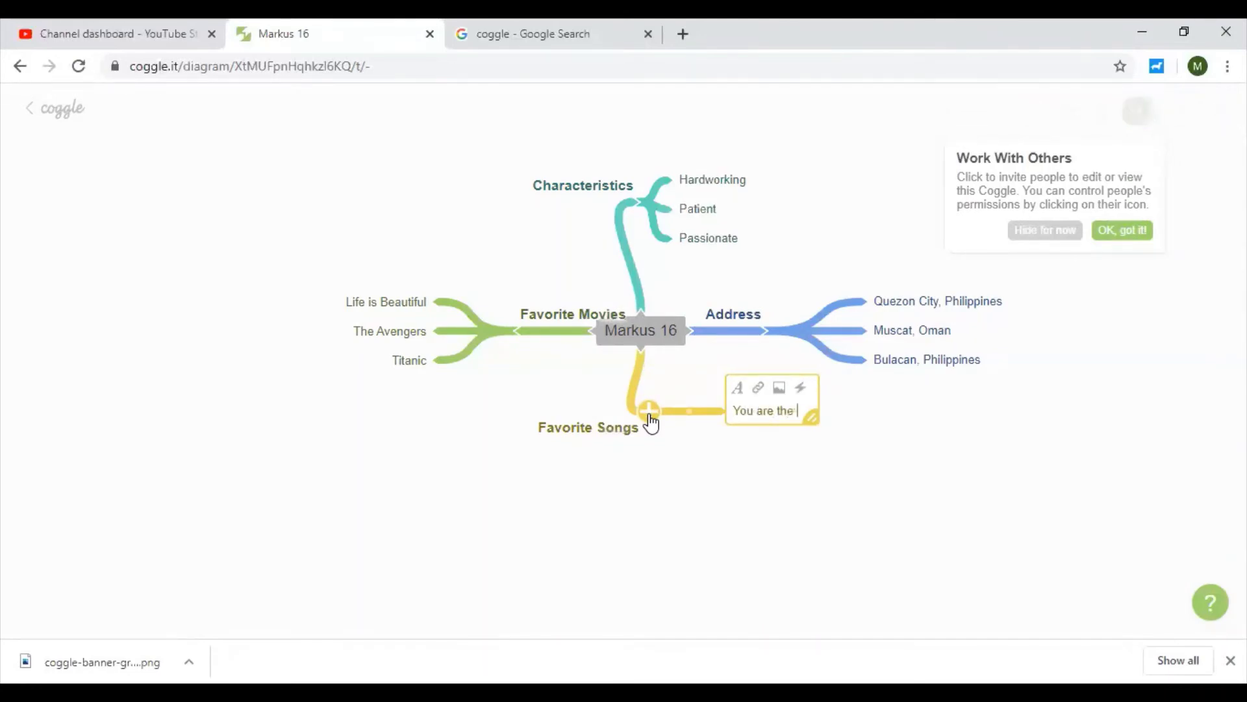
type("teason")
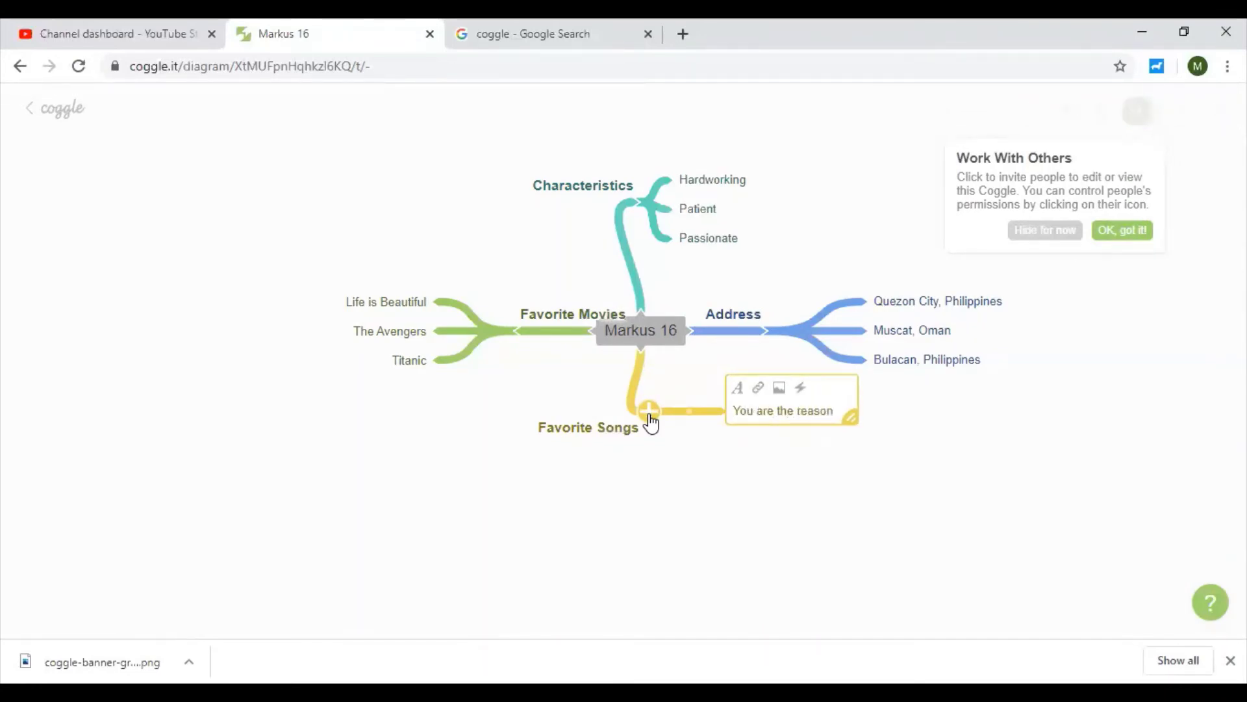
left_click(778, 495)
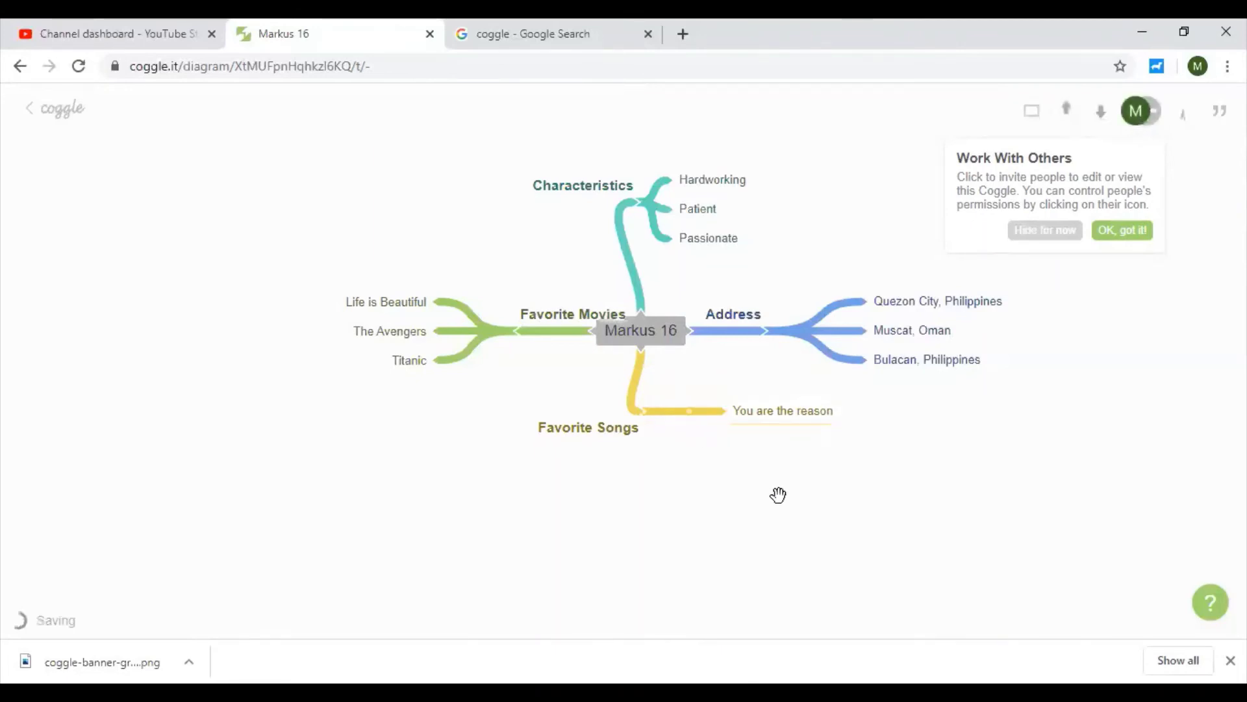
left_click(731, 412)
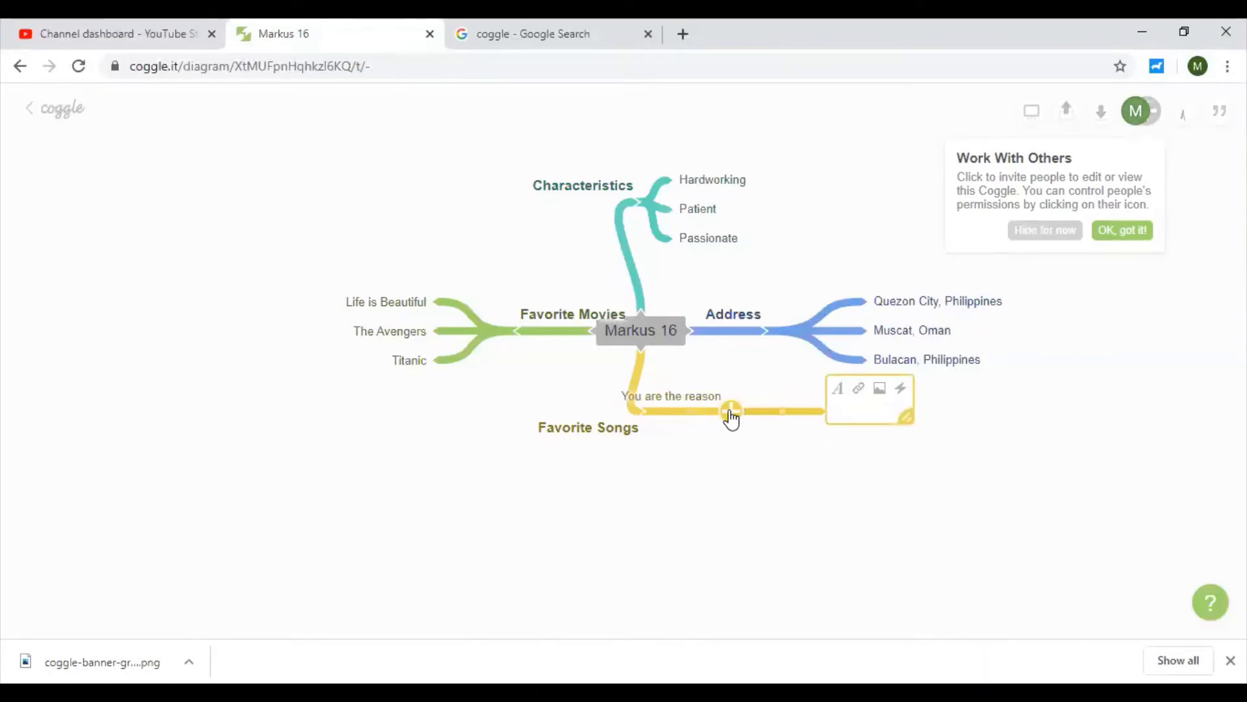
left_click(758, 451)
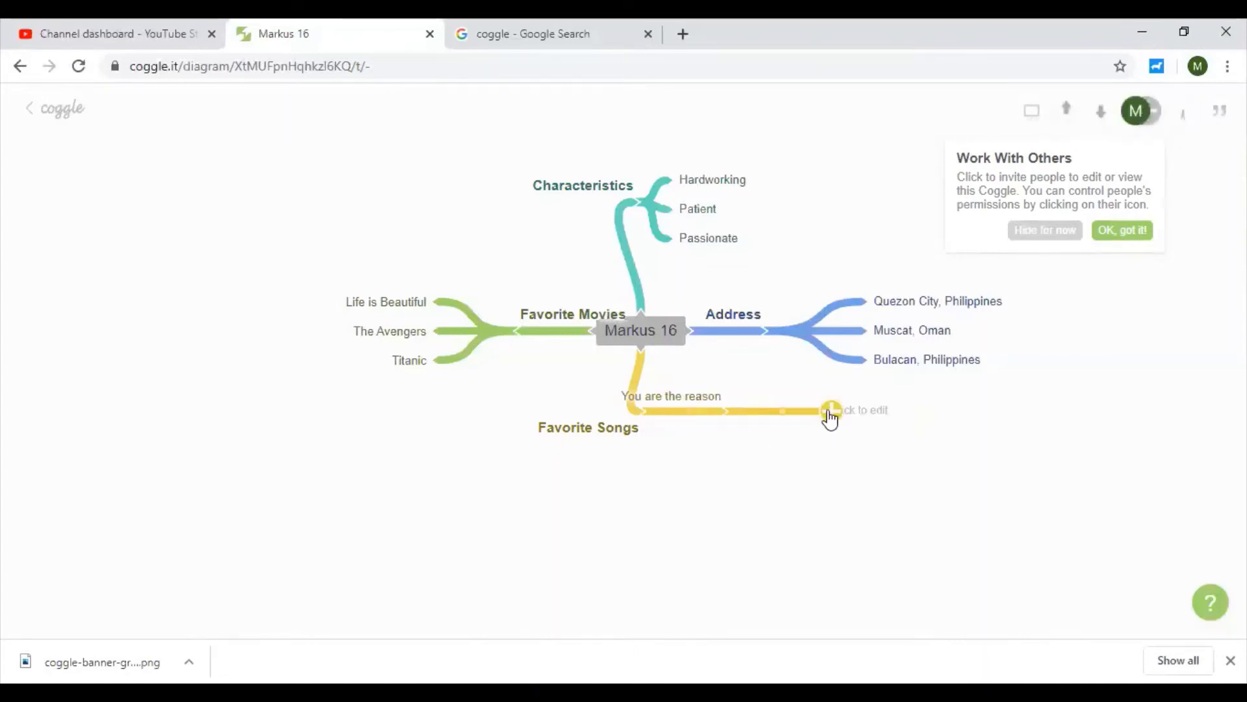
right_click(870, 416)
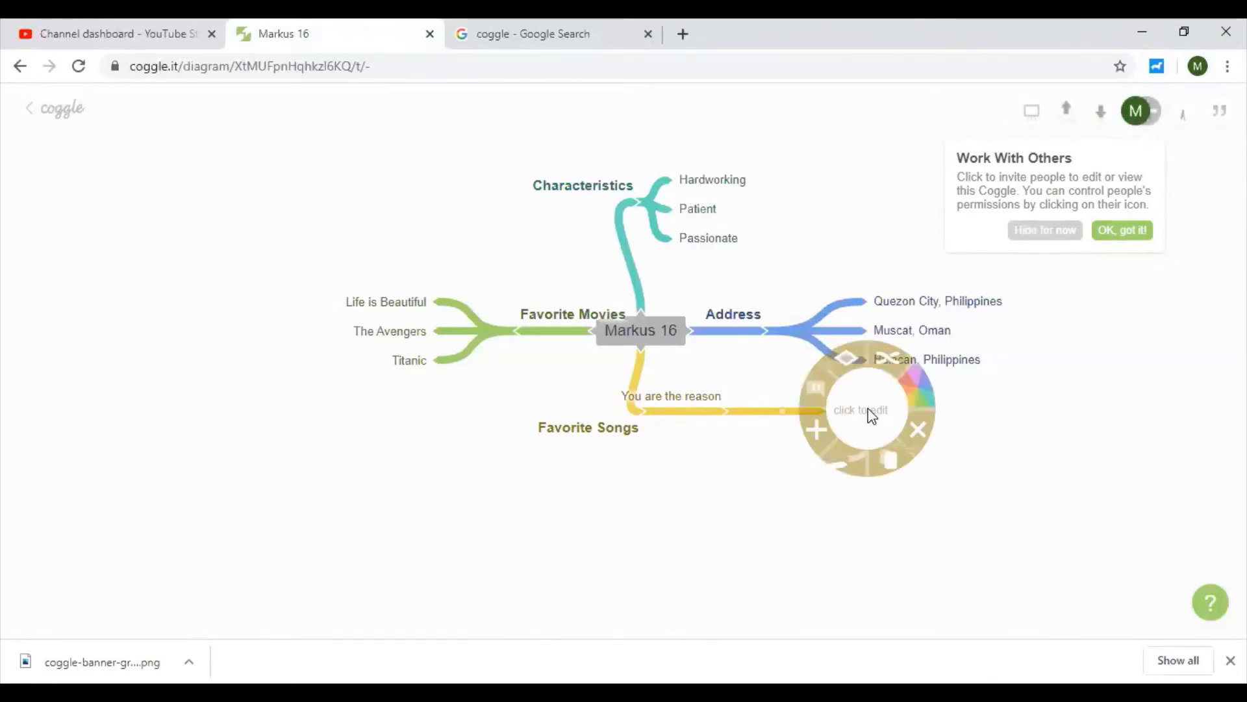
left_click(918, 429)
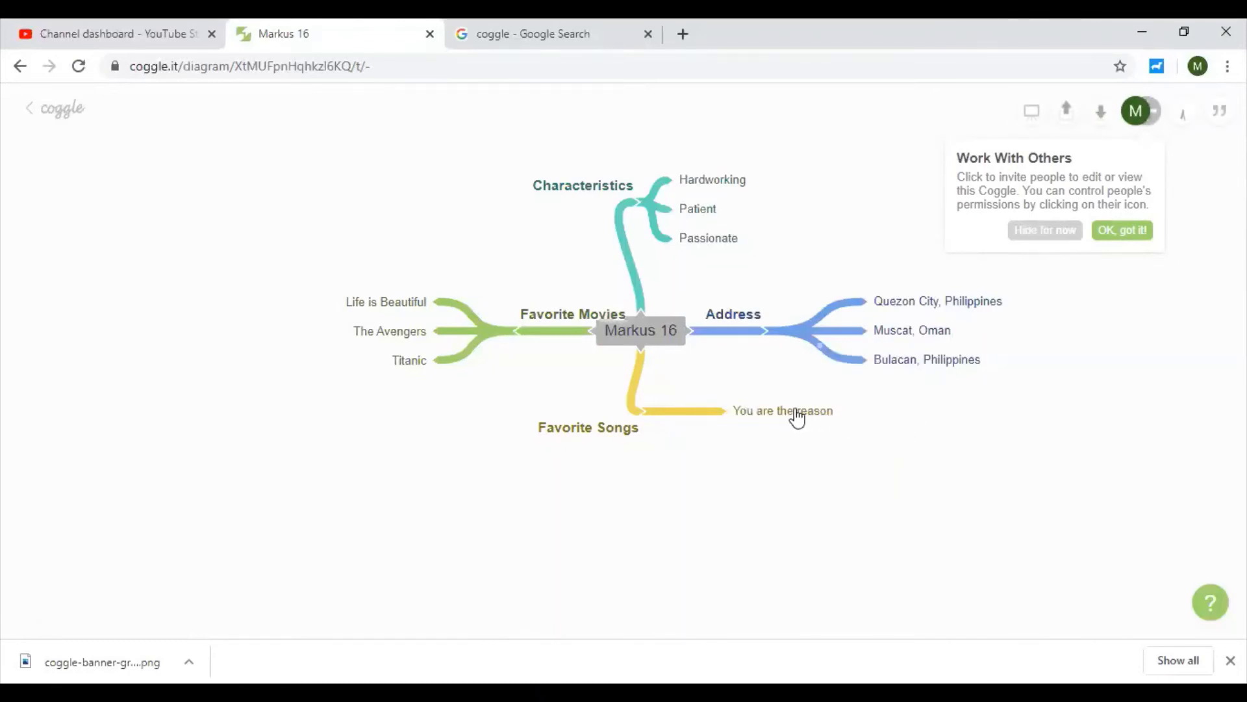
left_click(731, 411)
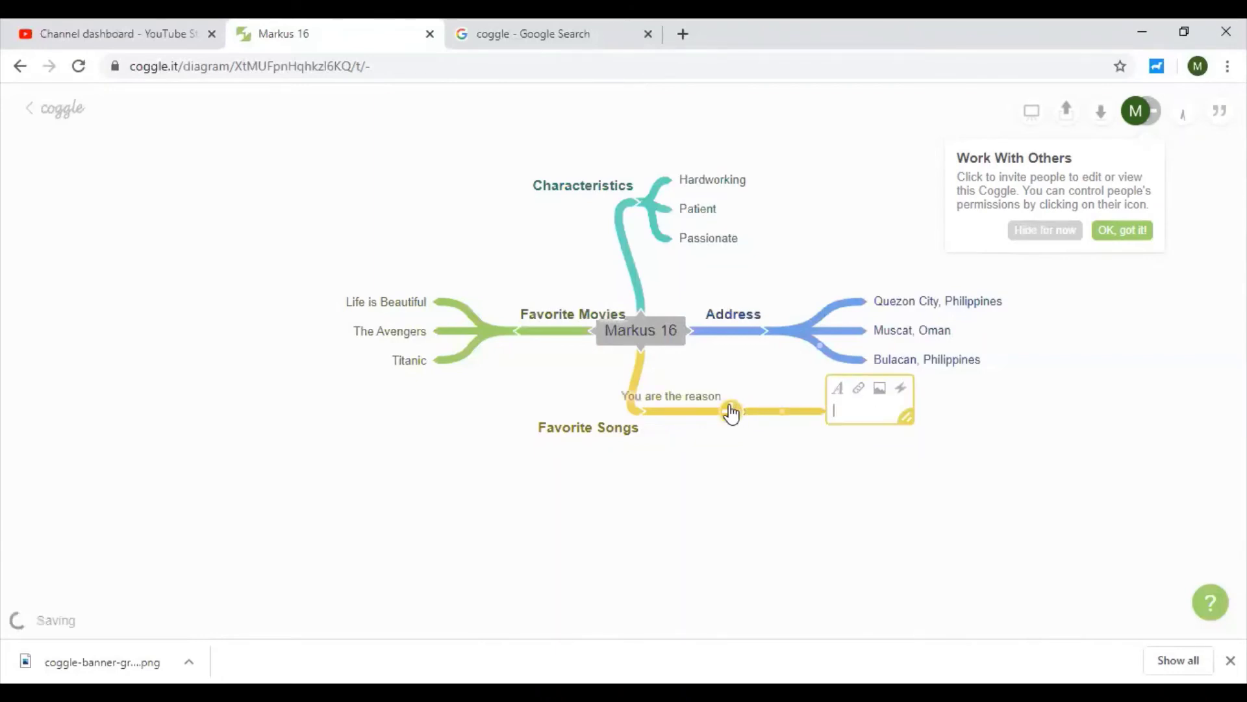
left_click(838, 476)
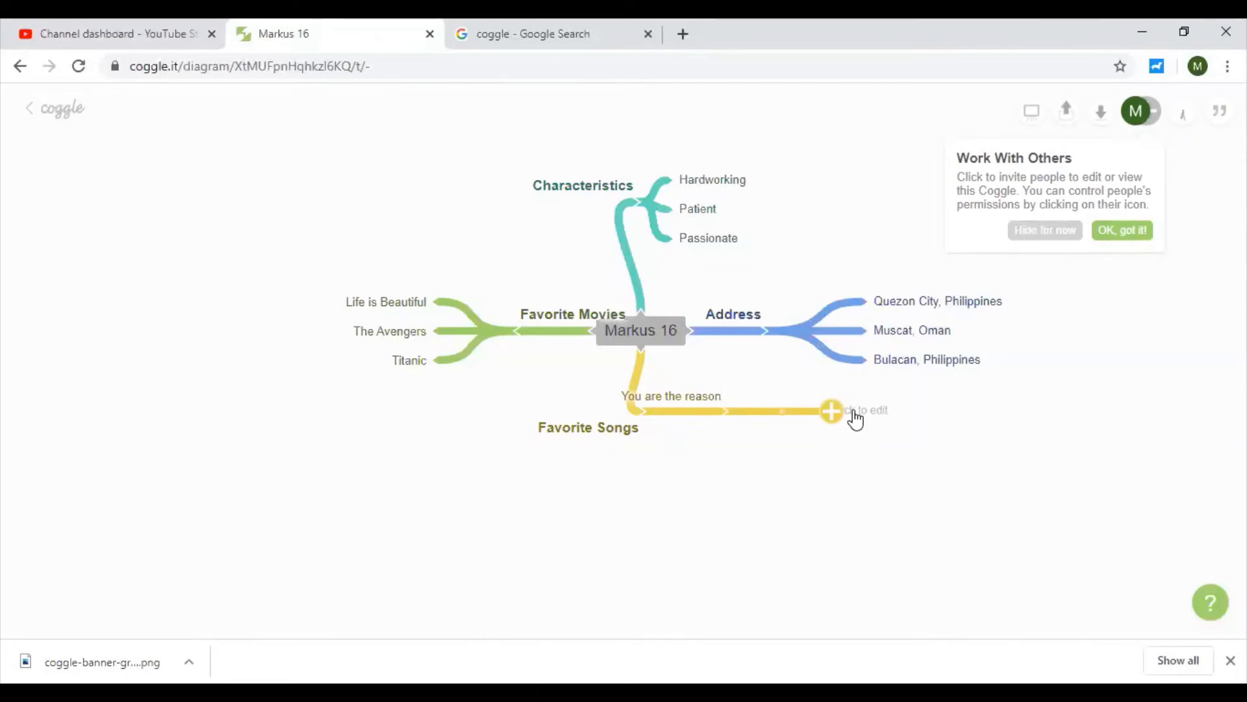
mouse_move(853, 416)
left_click(899, 429)
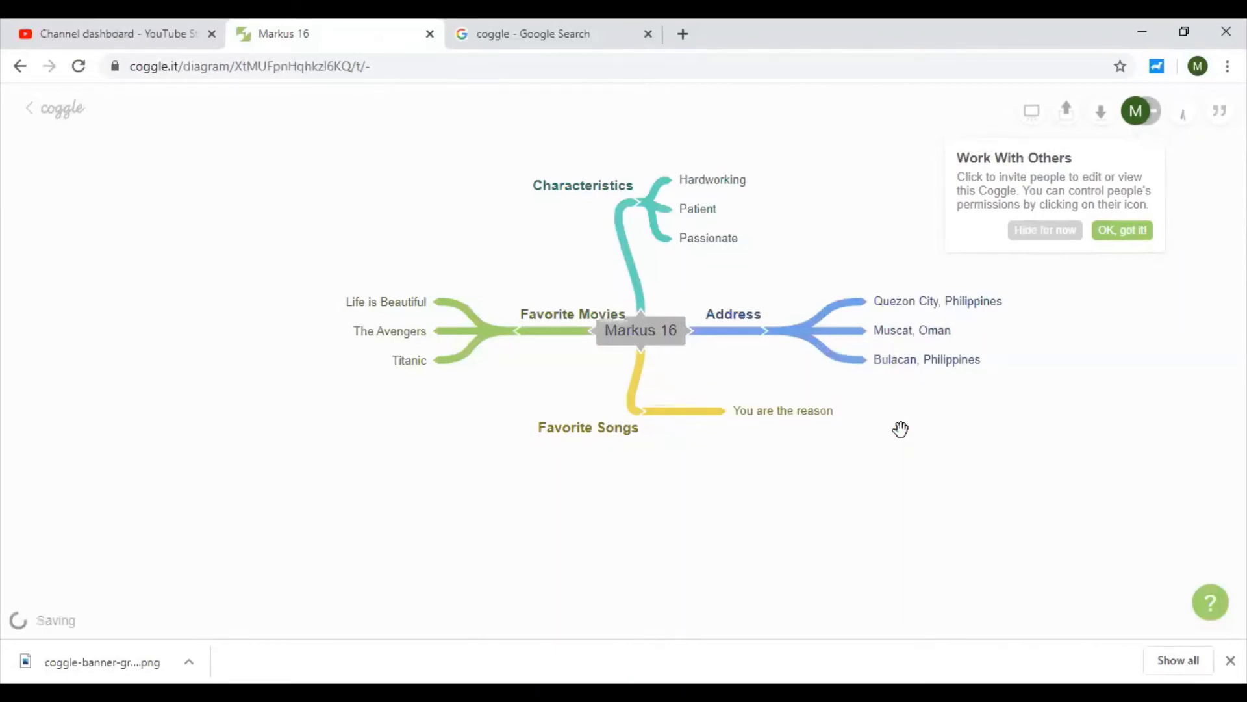
- Add a sub-branch labelled "Dusk 'til Dawn" to "Favorite Songs" below "You are the reason"
left_click(649, 418)
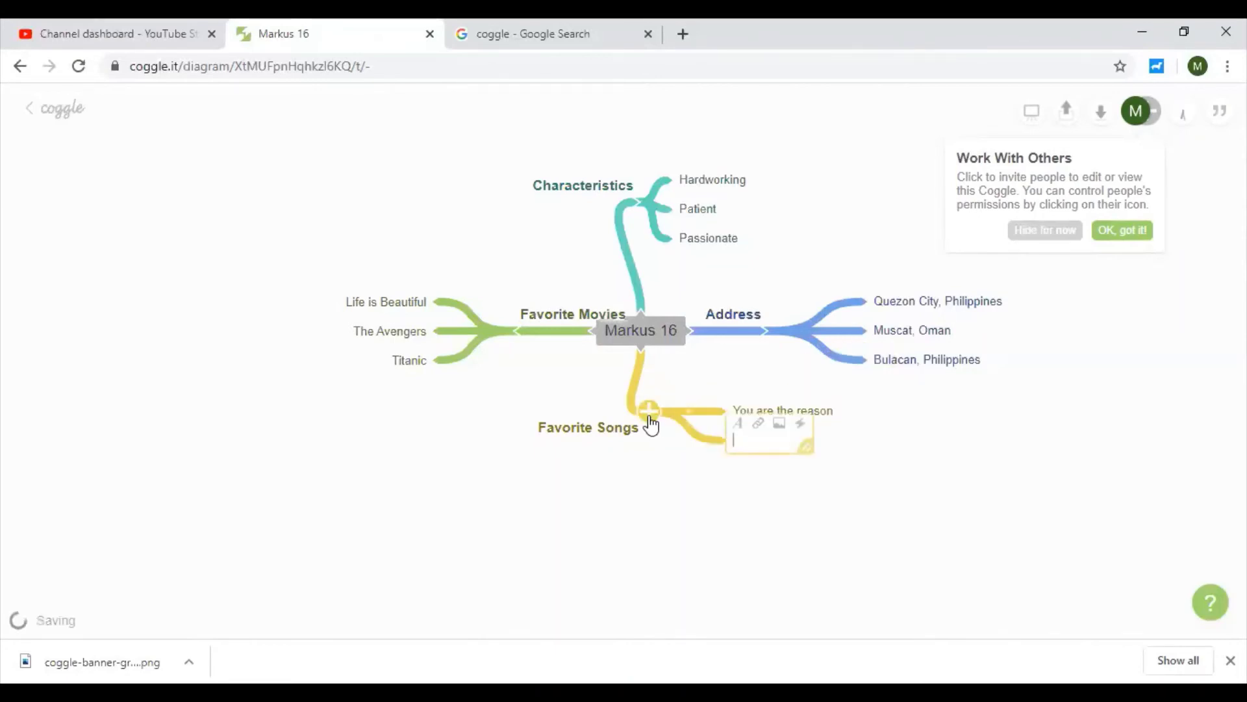
type("D")
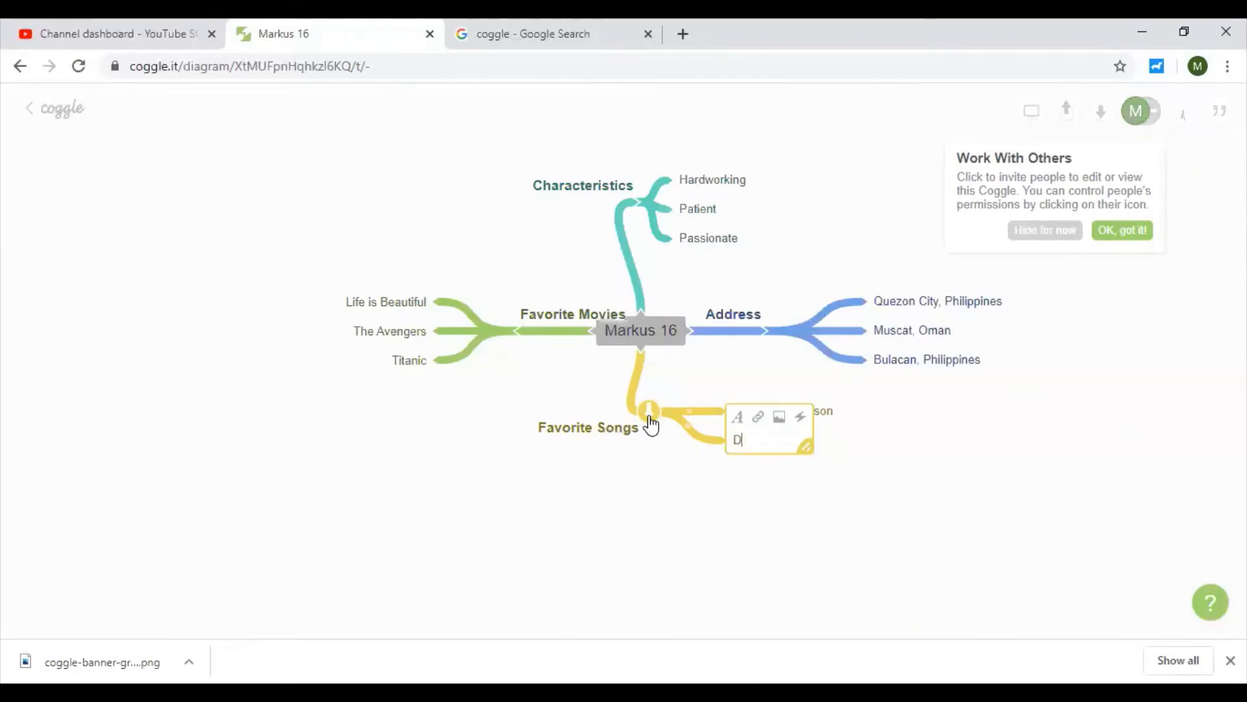
type("usk 't")
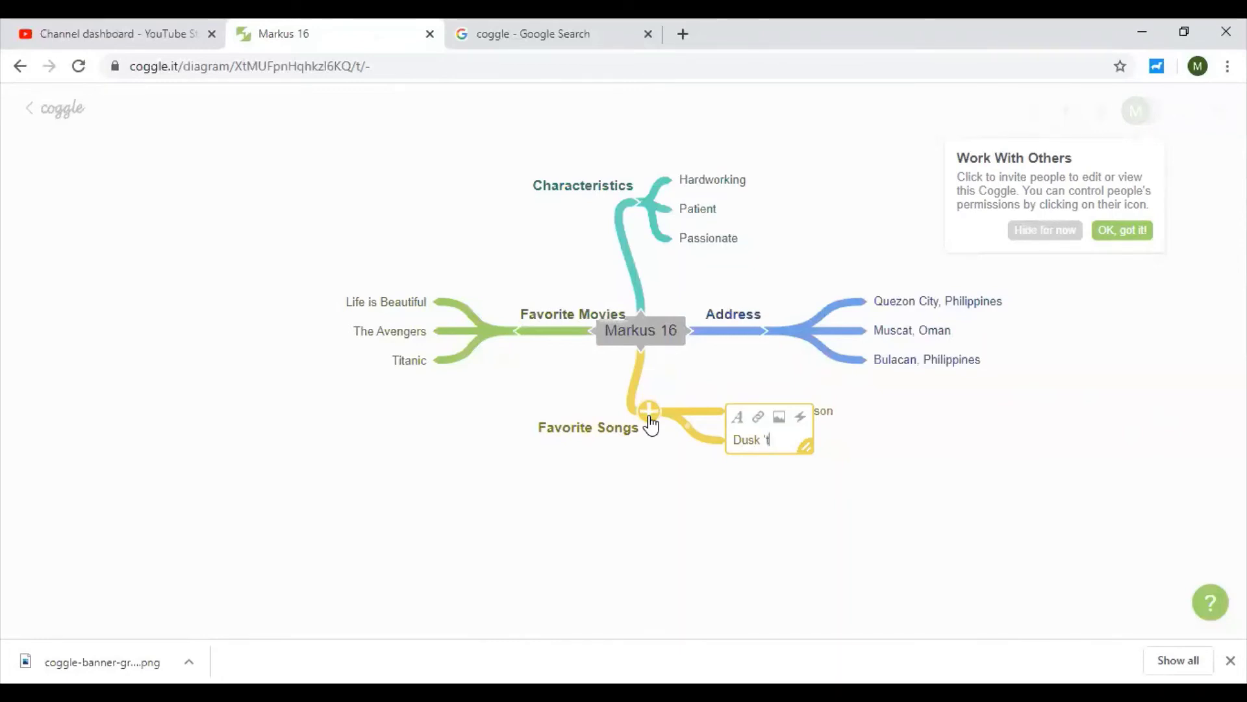
type("il Dawn")
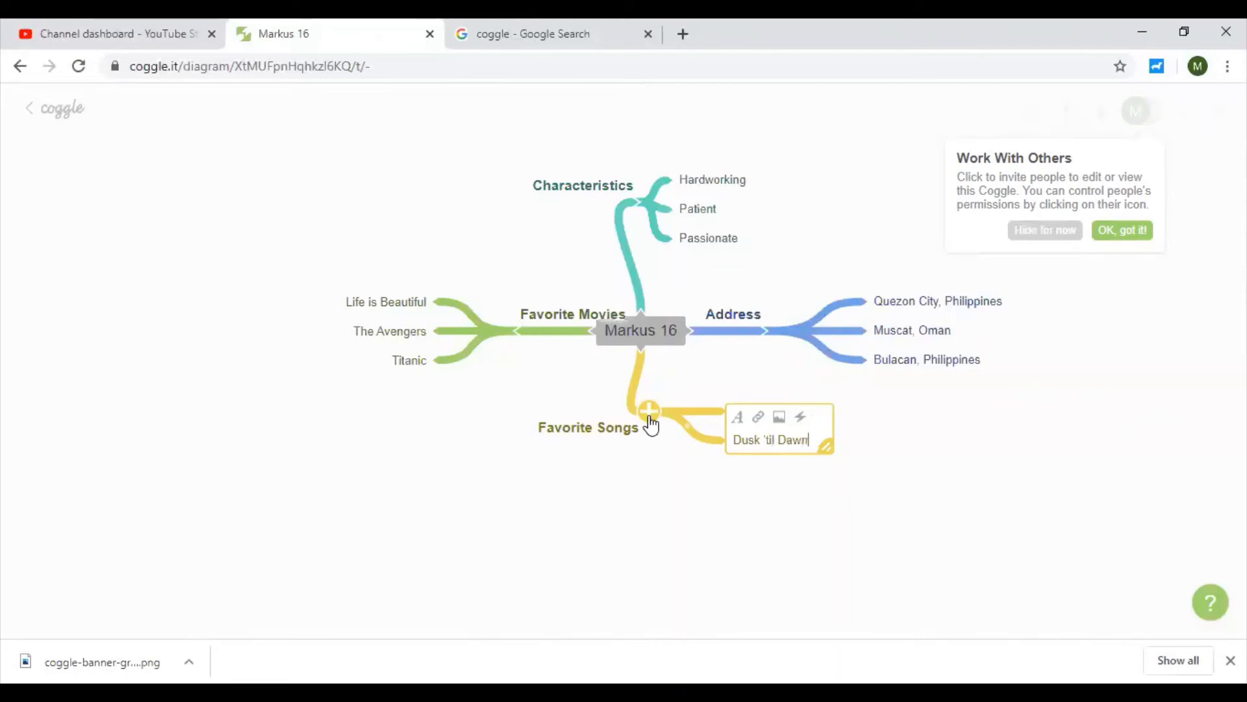
left_click(745, 488)
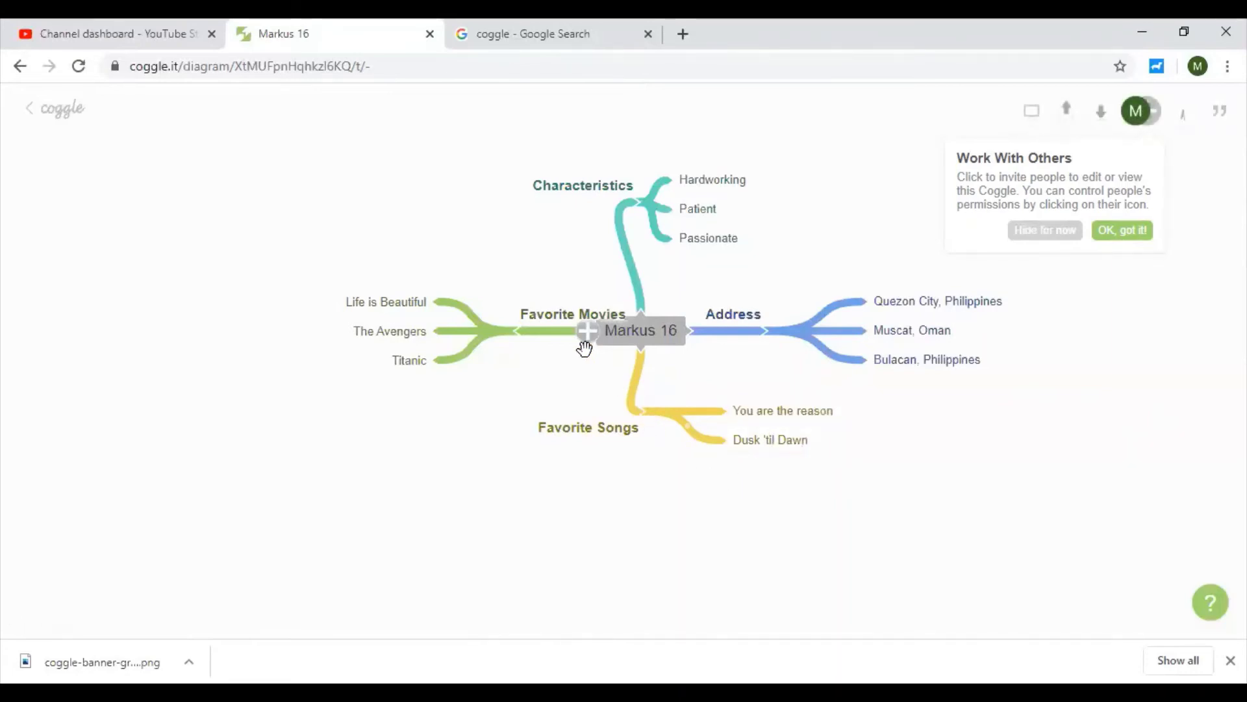
- Move the "Favorite Movies" branch farther away from the central title and slightly upward
left_click_drag(566, 318, 492, 309)
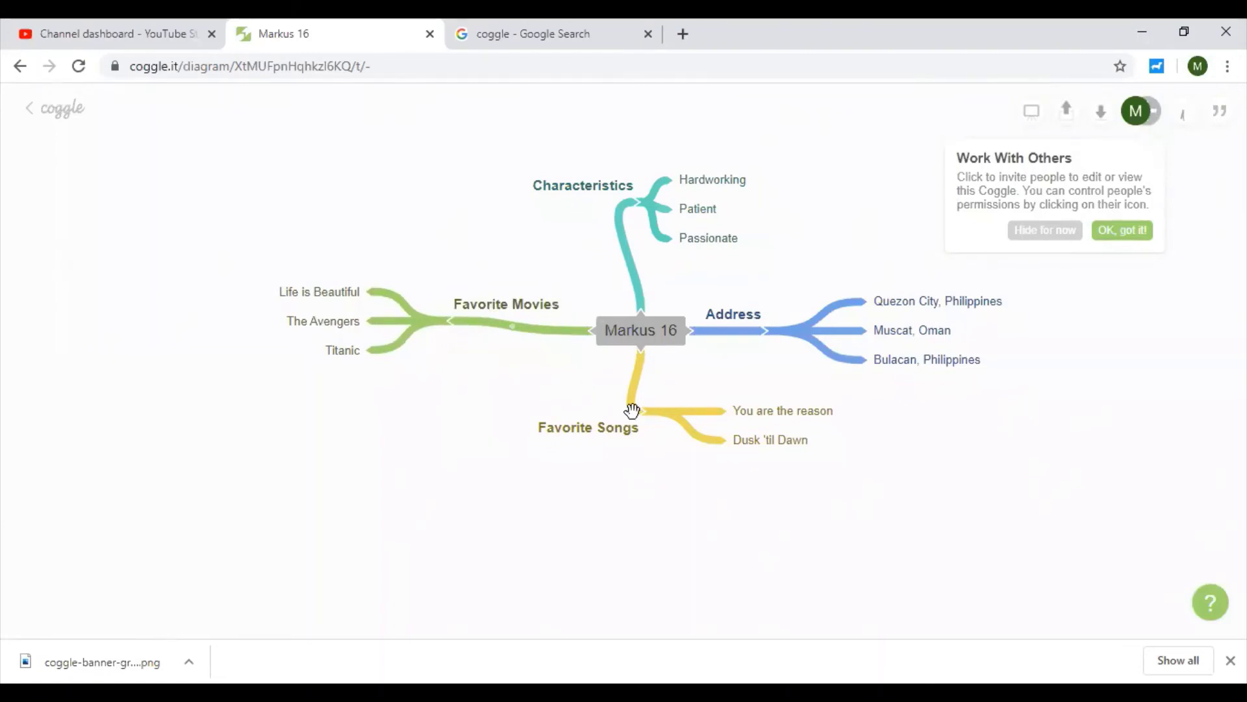
- Try to recolour the central title with dark blue from the outer colour ring, then dismiss the upgrade offer
mouse_move(638, 334)
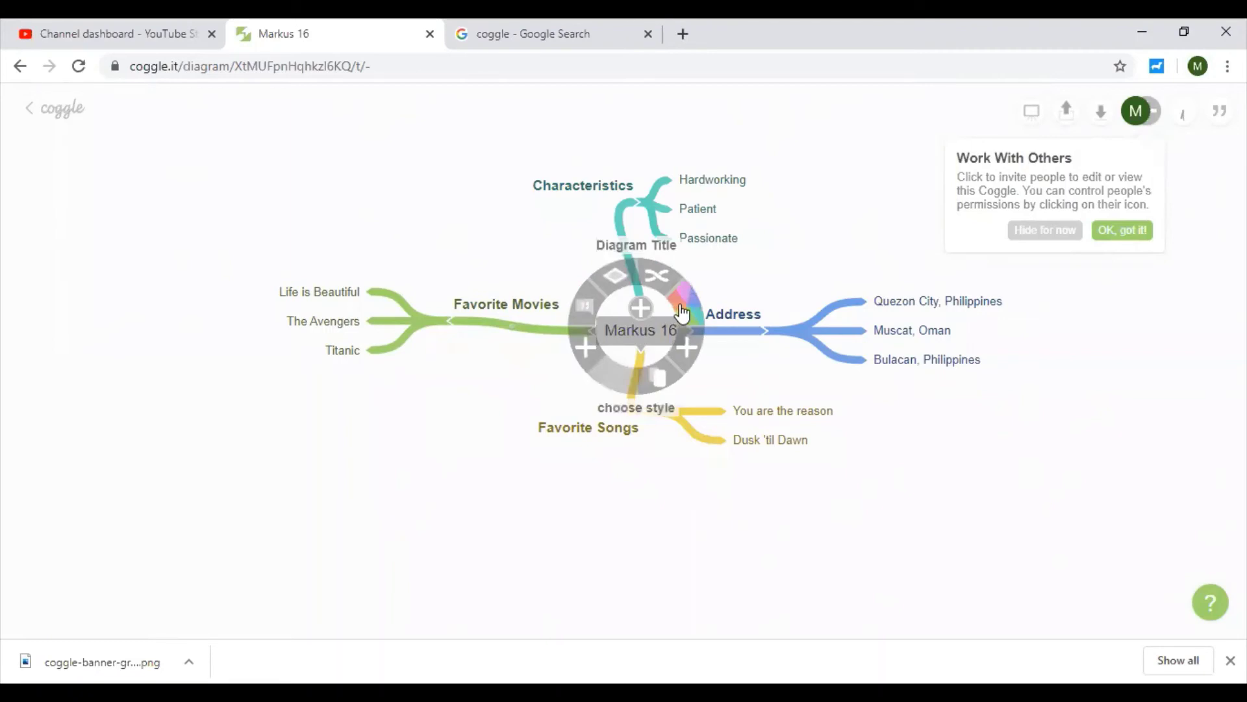
left_click(681, 314)
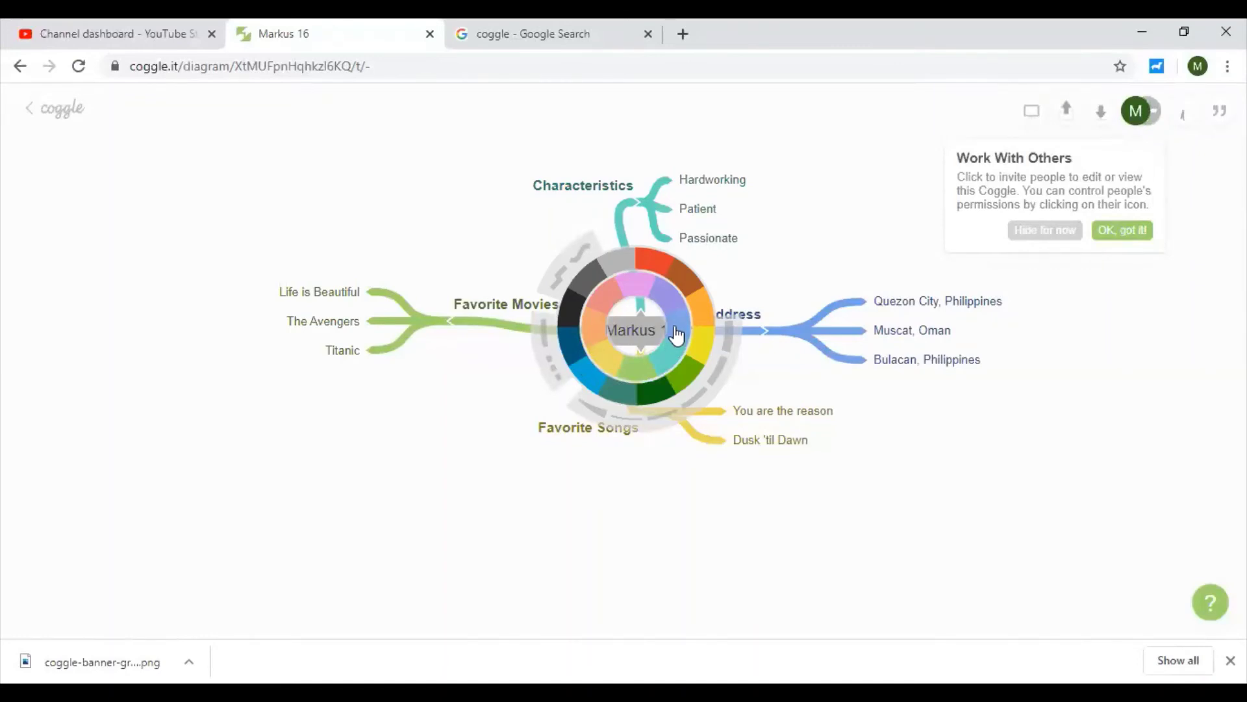
left_click(565, 354)
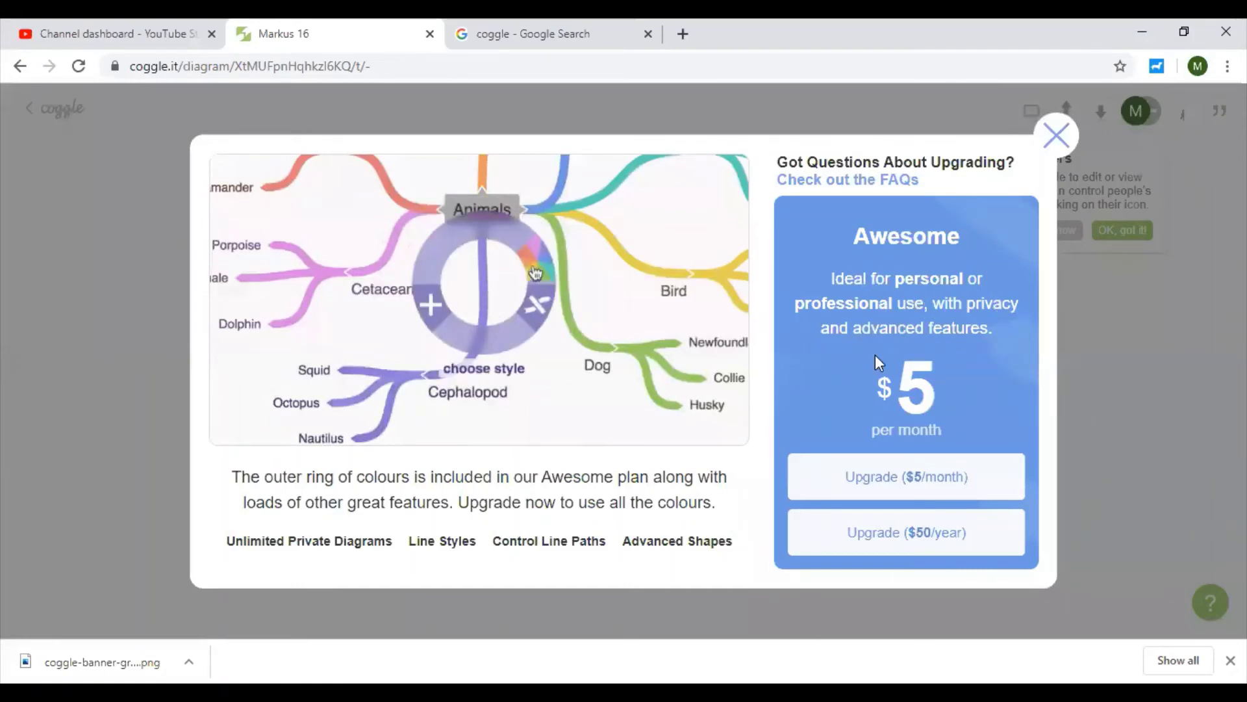
left_click(1050, 138)
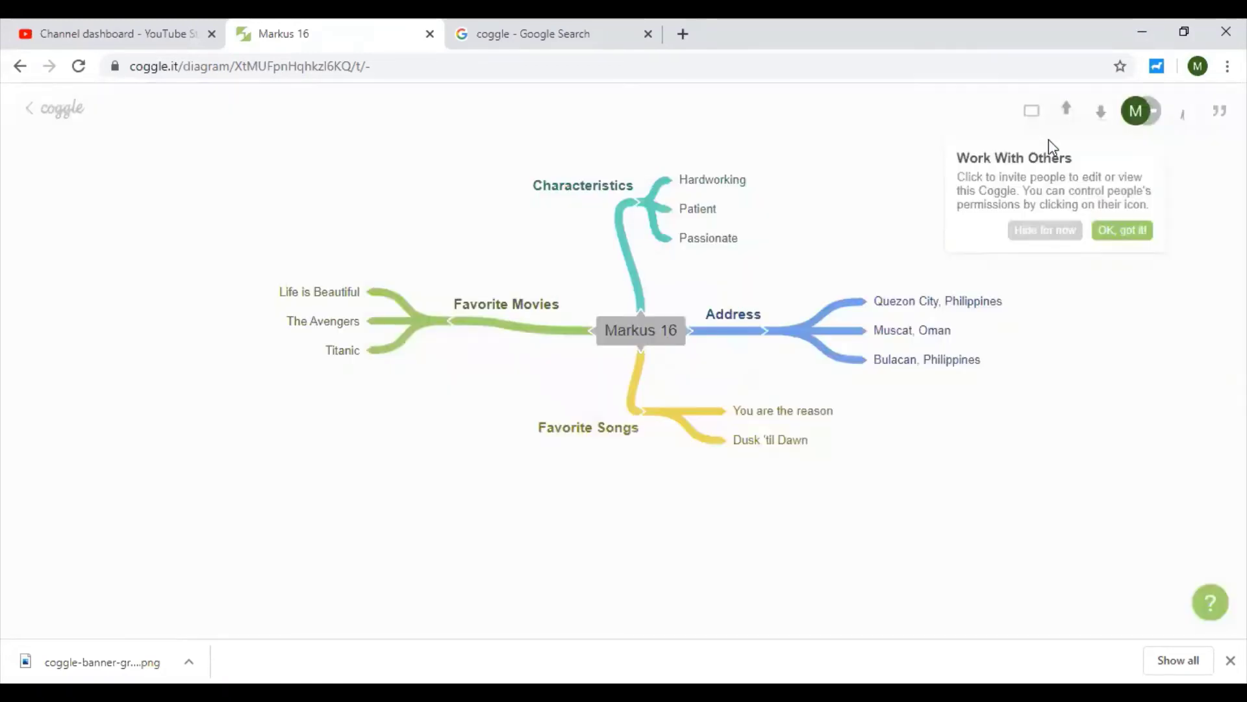
right_click(664, 328)
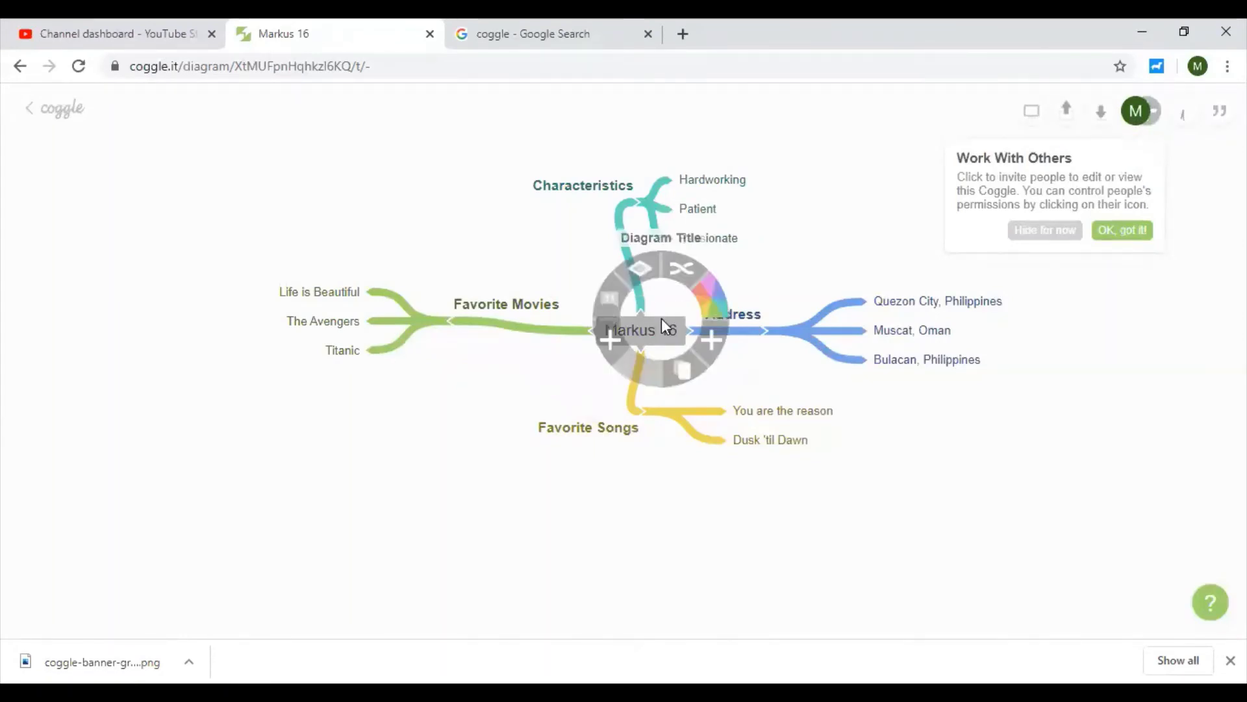
left_click(507, 310)
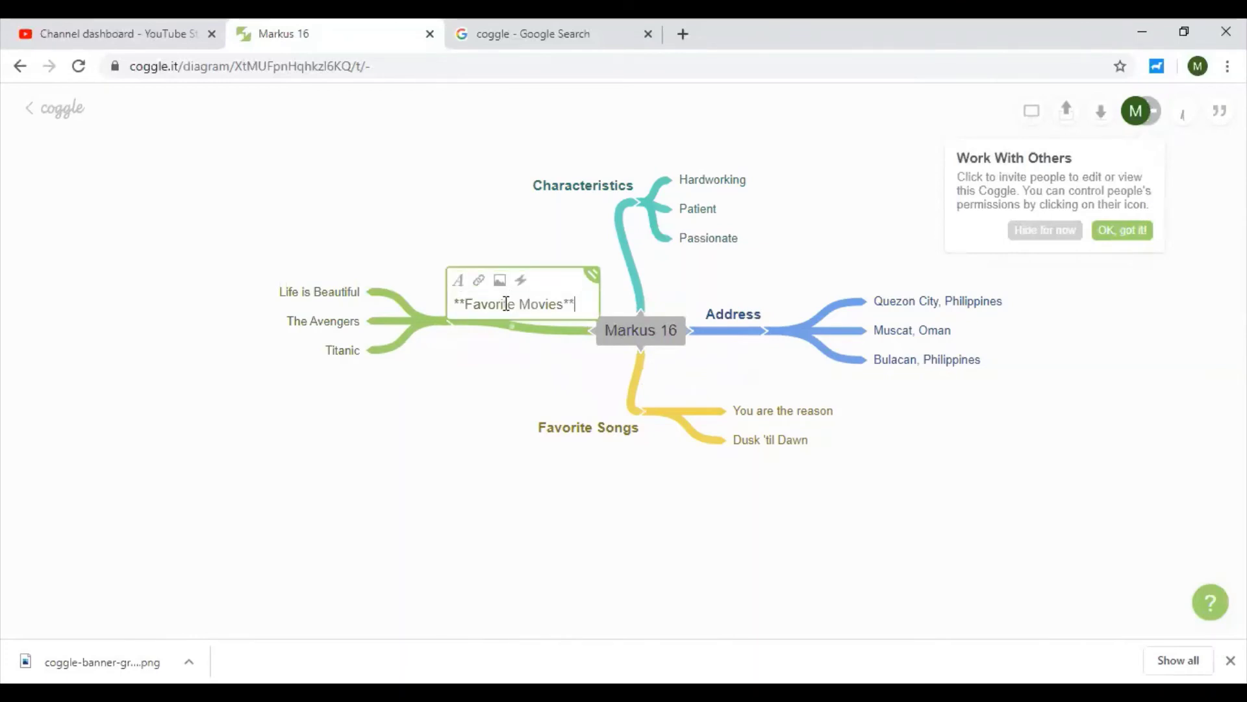
left_click(498, 356)
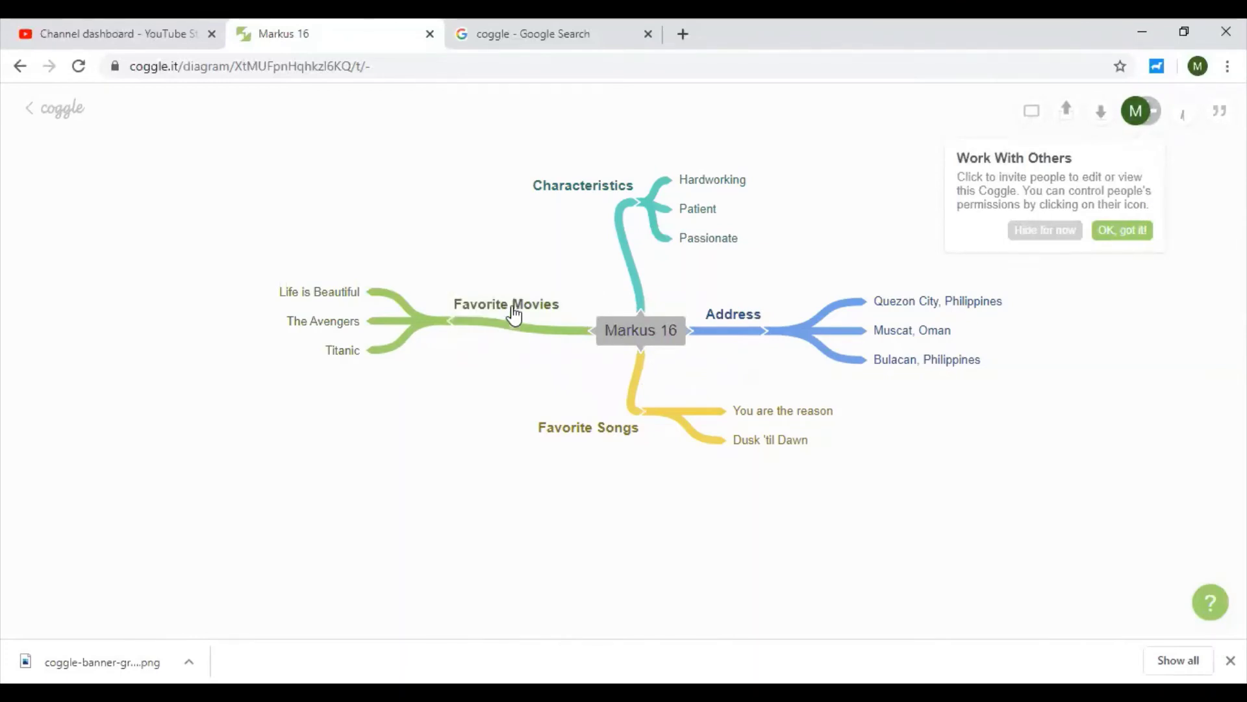
- Give the "Favorite Movies" branch the filled rounded shape and move it slightly closer to the central title
mouse_move(516, 314)
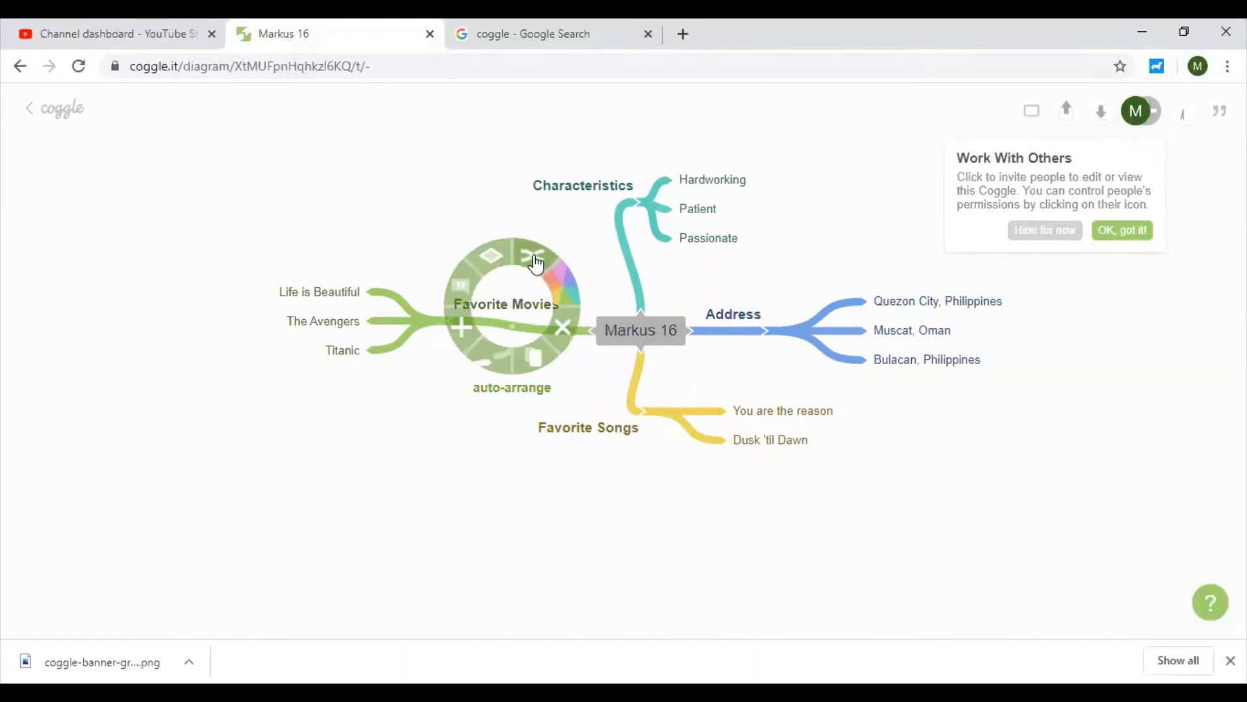
left_click(486, 253)
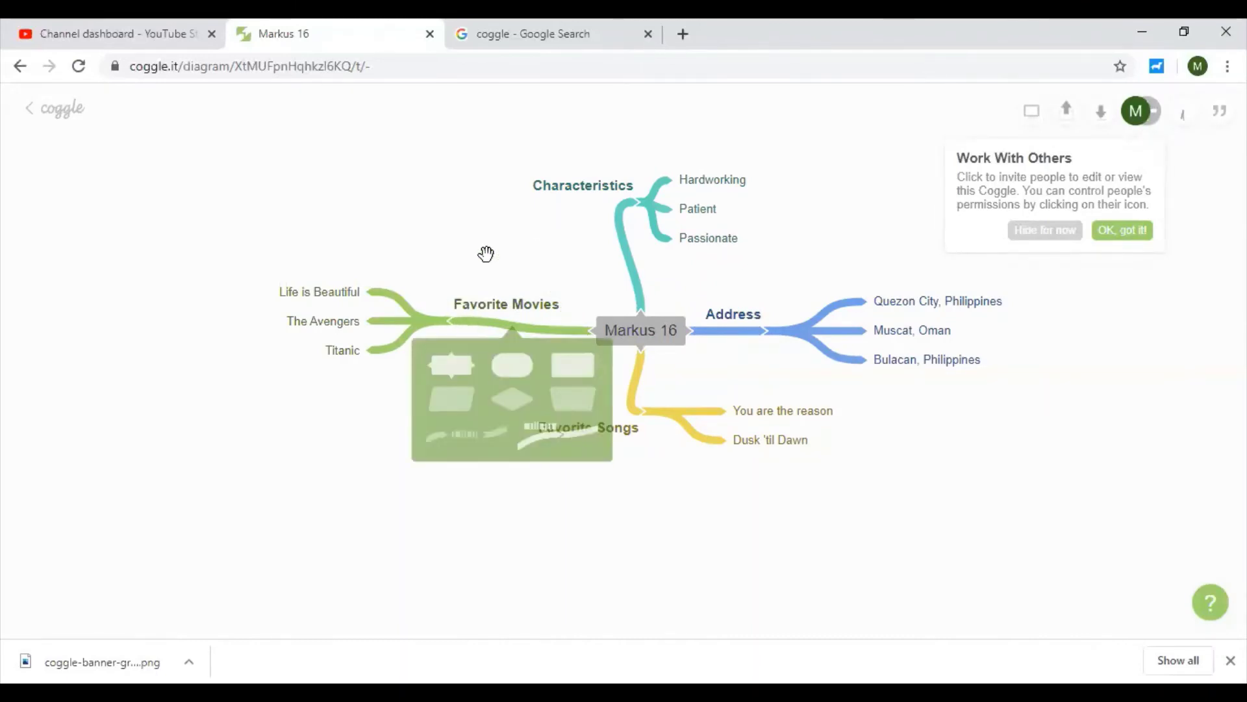
left_click(514, 367)
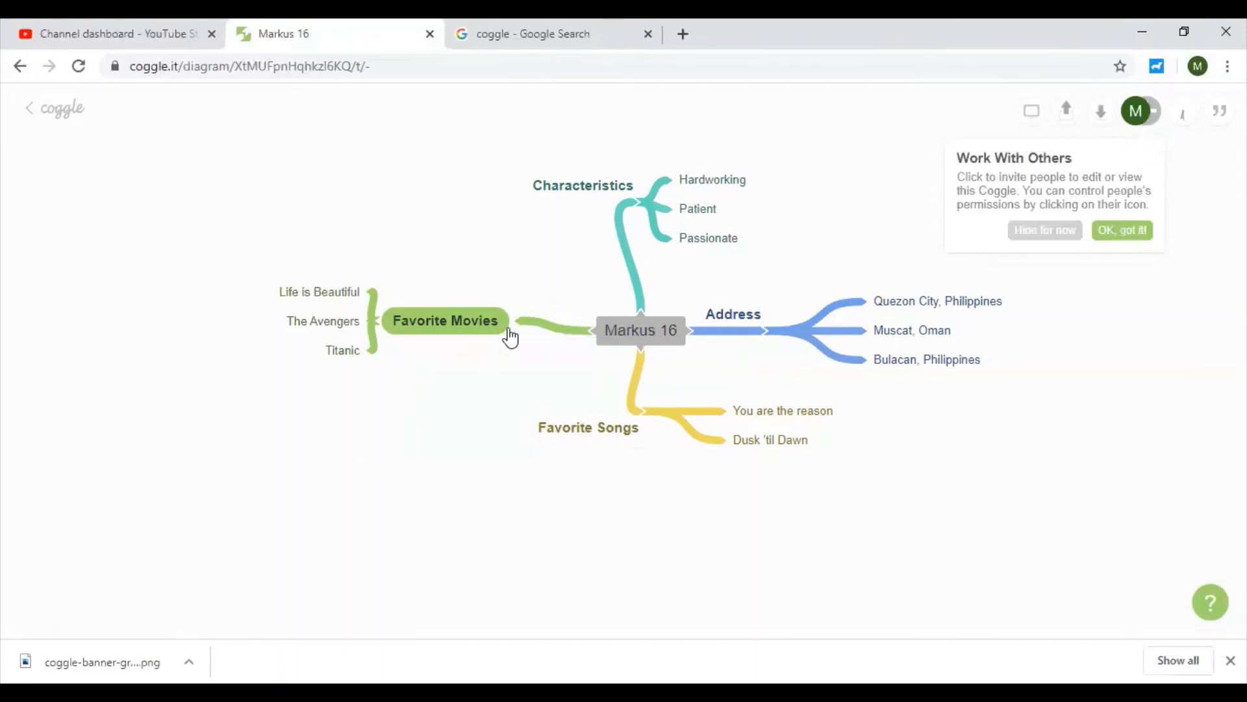
left_click_drag(510, 337, 537, 339)
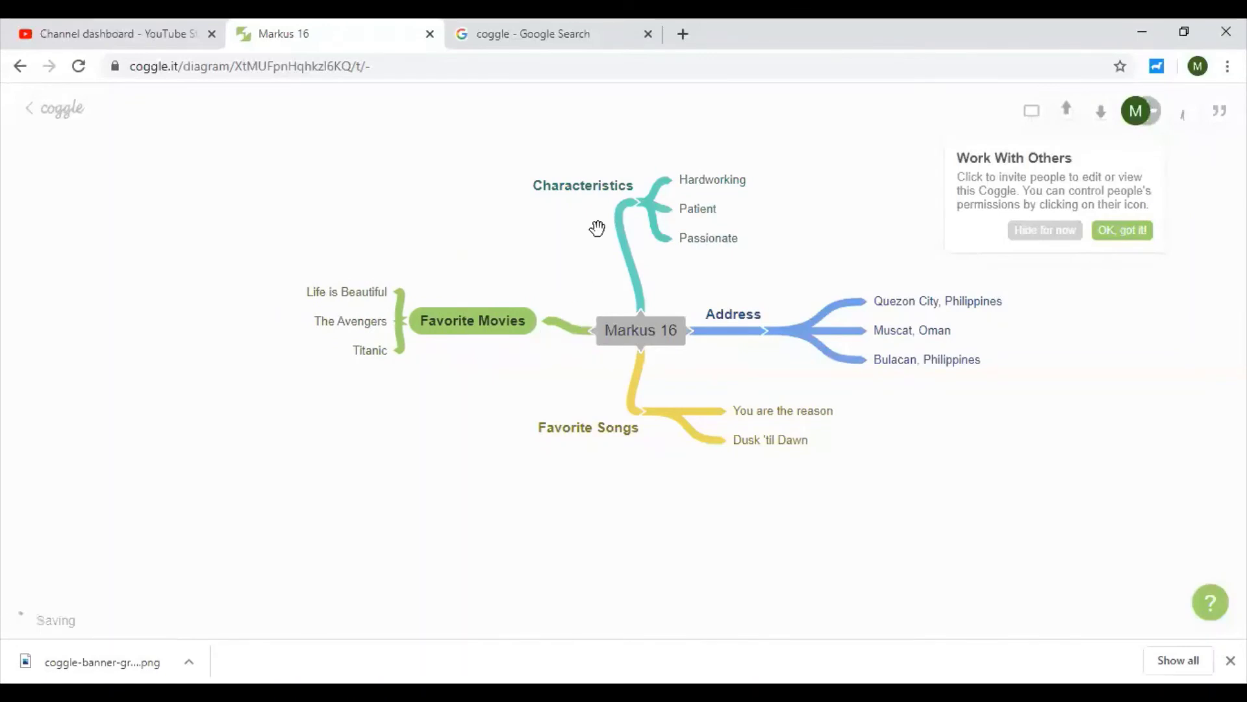
- Give "Characteristics" the rectangle shape with pointed connectors, then shift it left and its "Patient" sub-branch right to clear the overlap
left_click(596, 188)
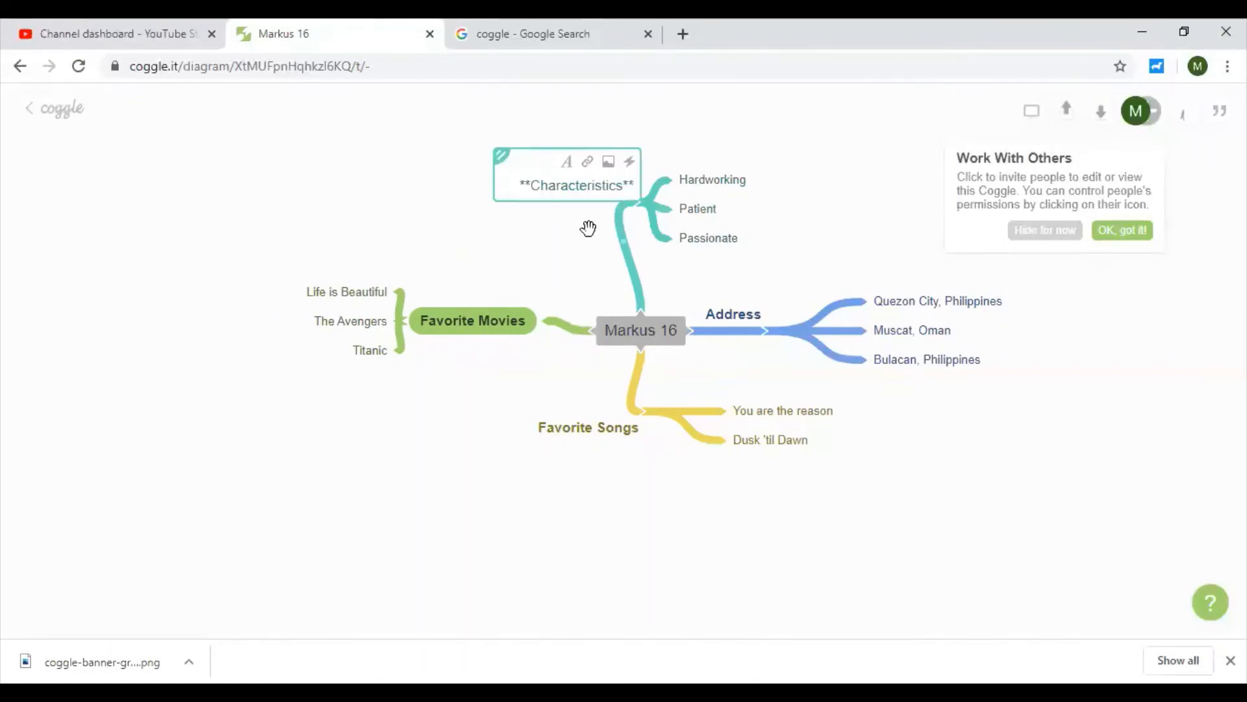
left_click(588, 228)
right_click(590, 193)
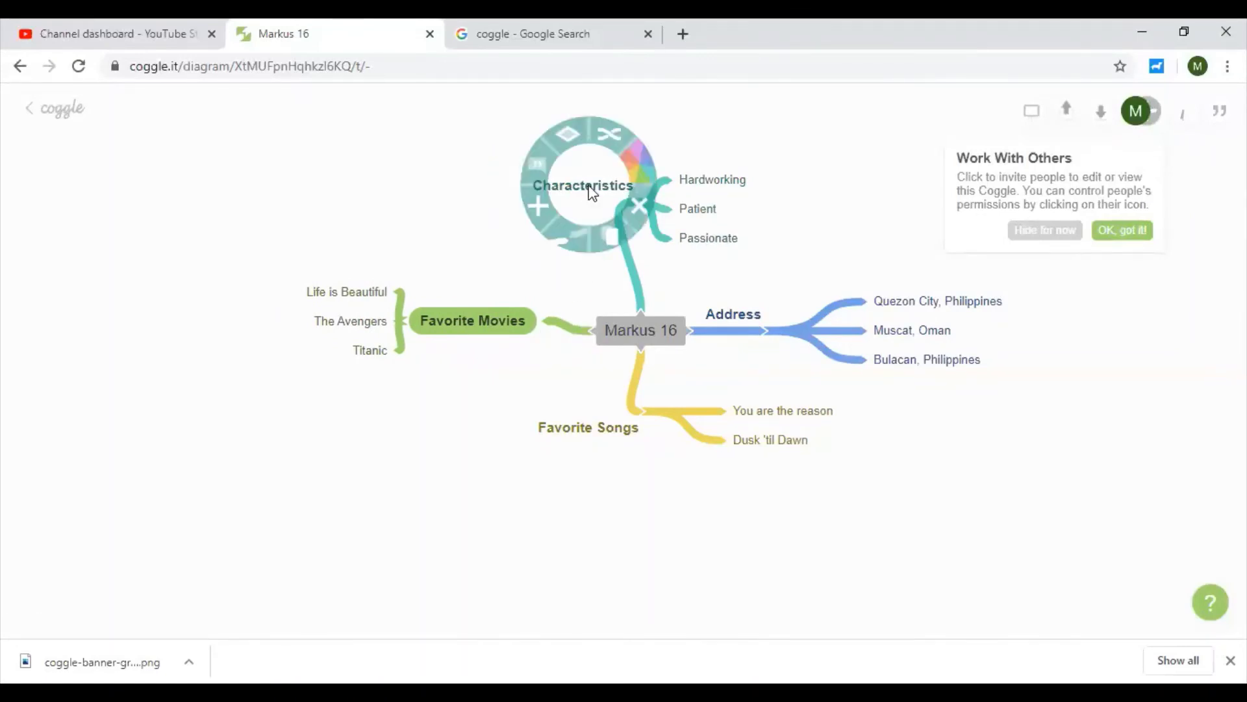
left_click(567, 133)
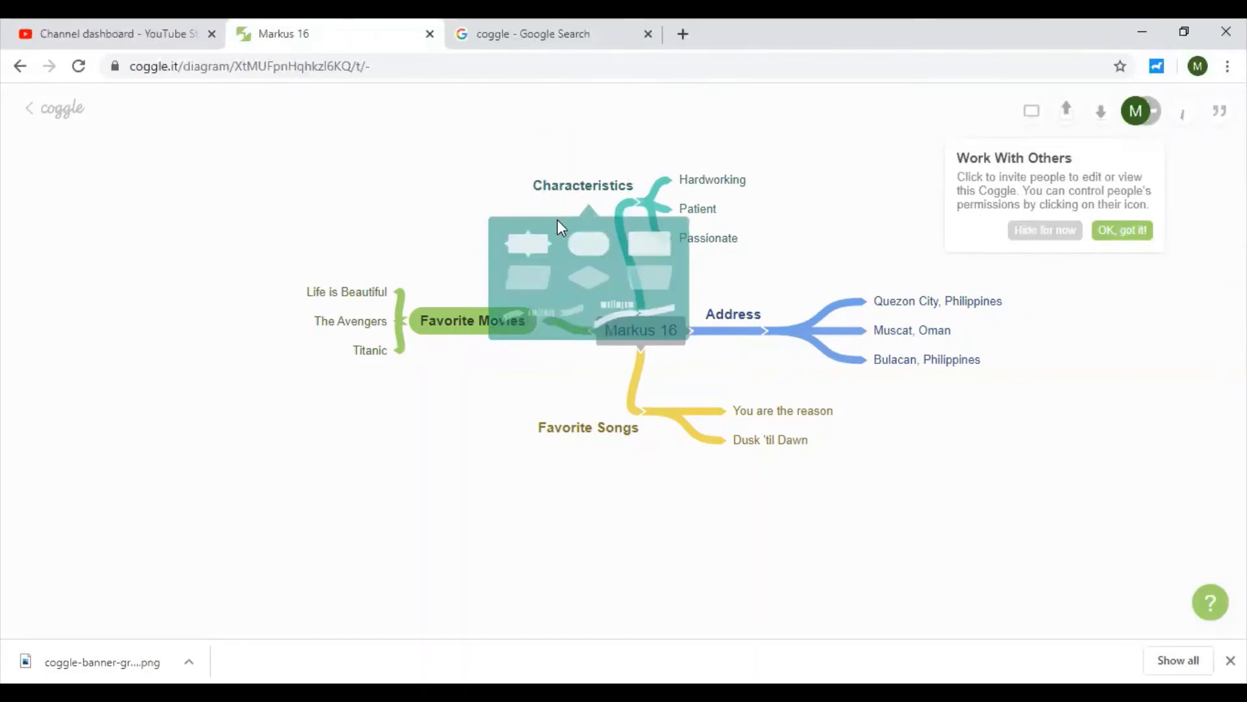
left_click(543, 243)
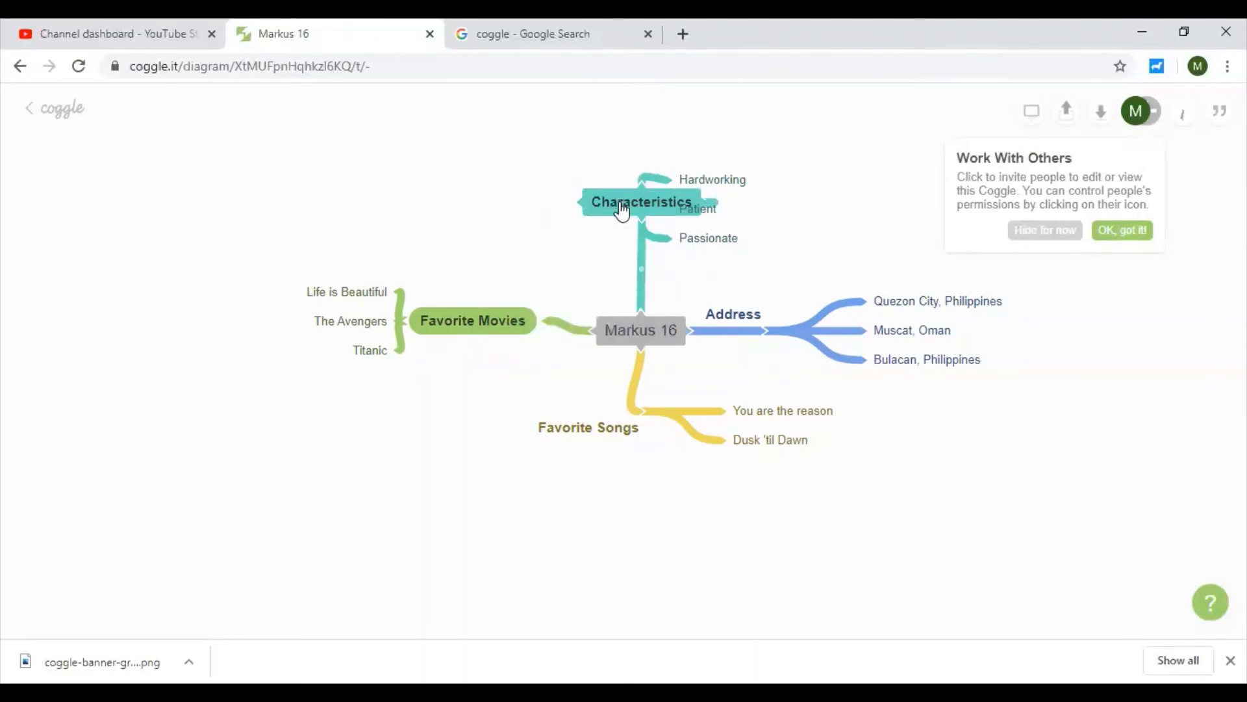
left_click_drag(622, 209, 566, 209)
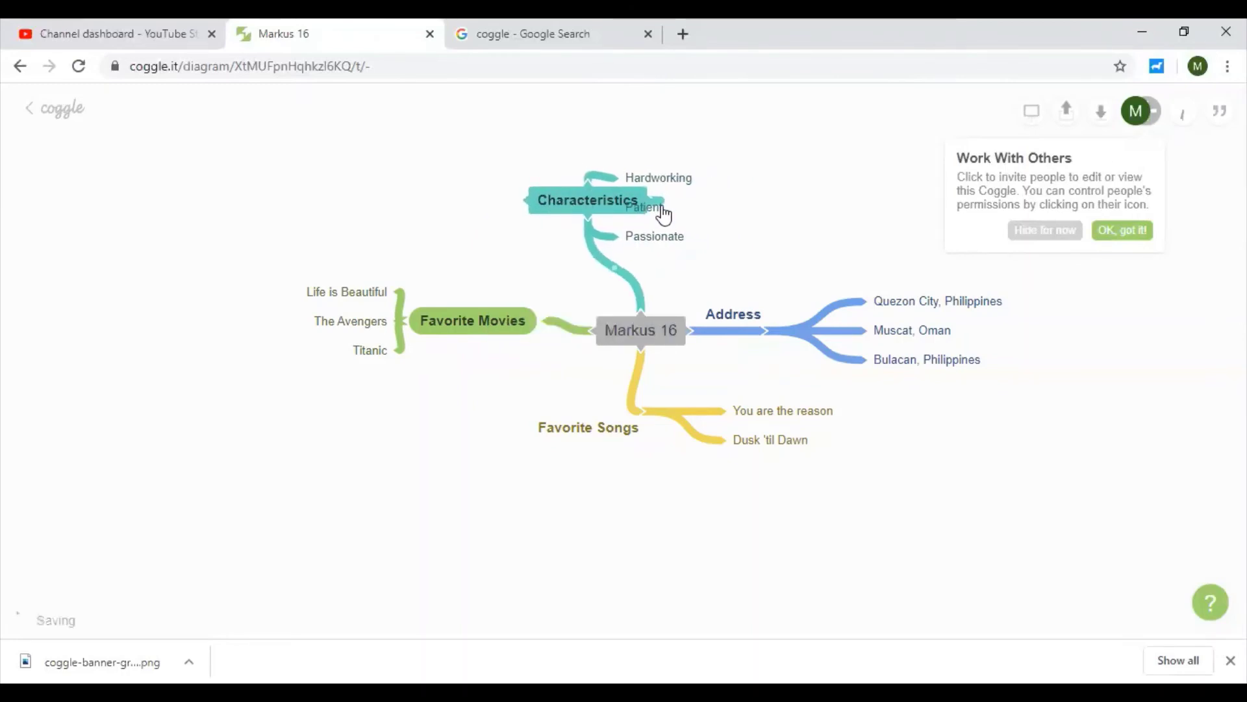
left_click_drag(660, 214, 737, 225)
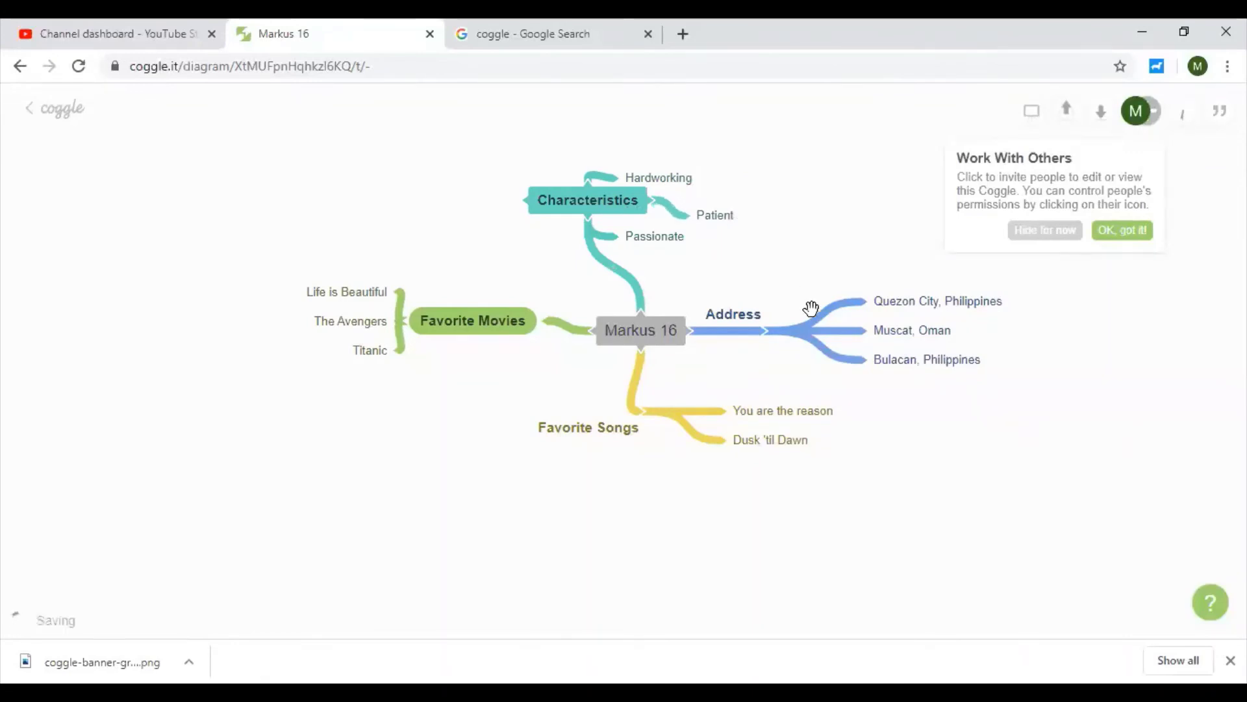
- Try to give the "Address" branch the diamond shape, then dismiss the upgrade offer
right_click(746, 323)
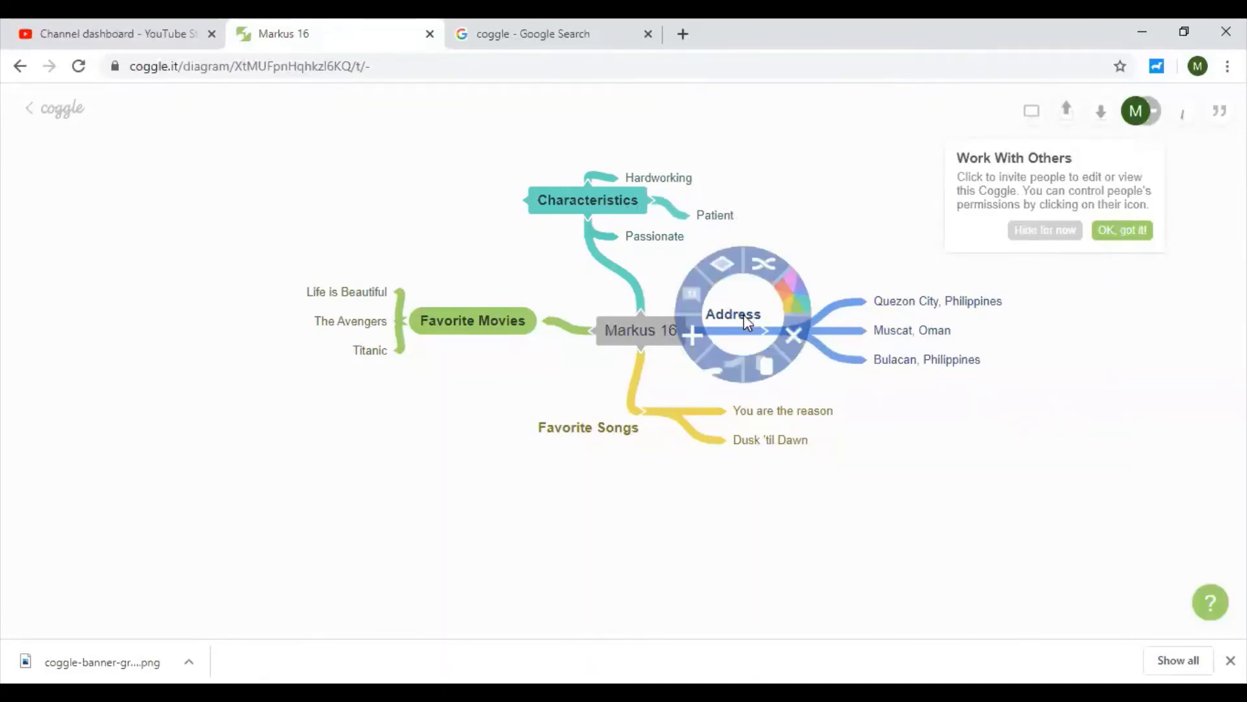
left_click(714, 260)
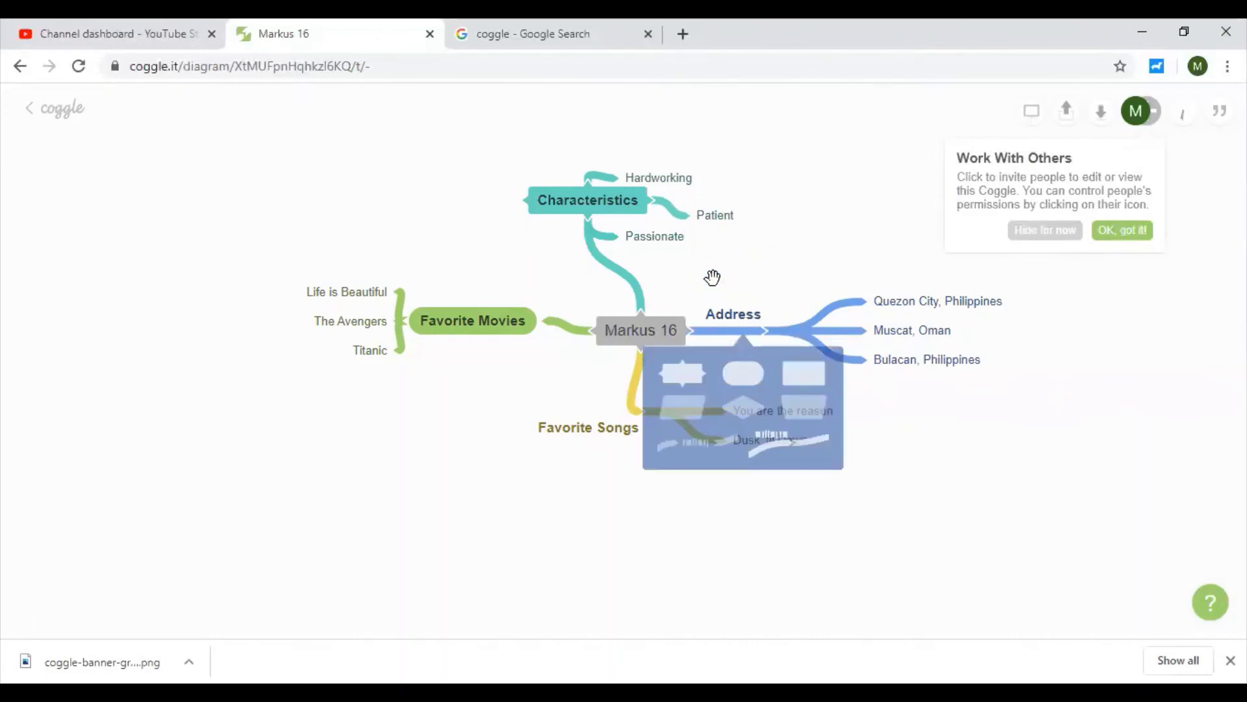
left_click(742, 407)
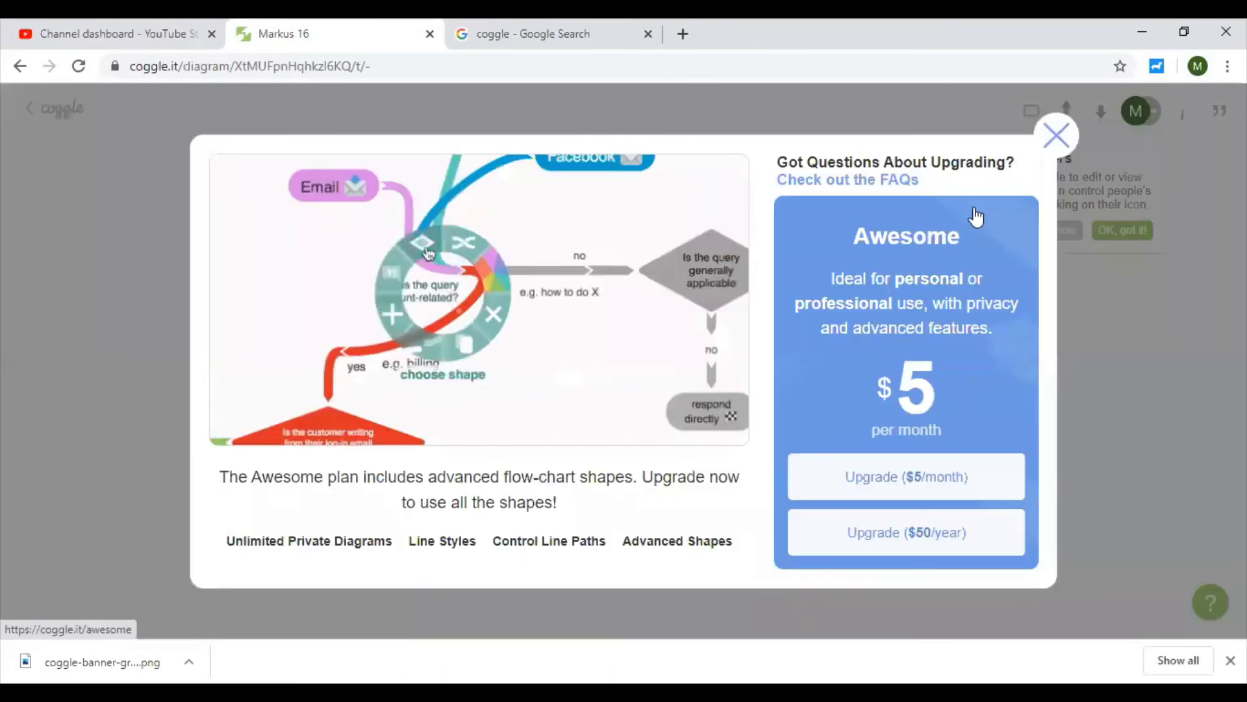
left_click(1055, 135)
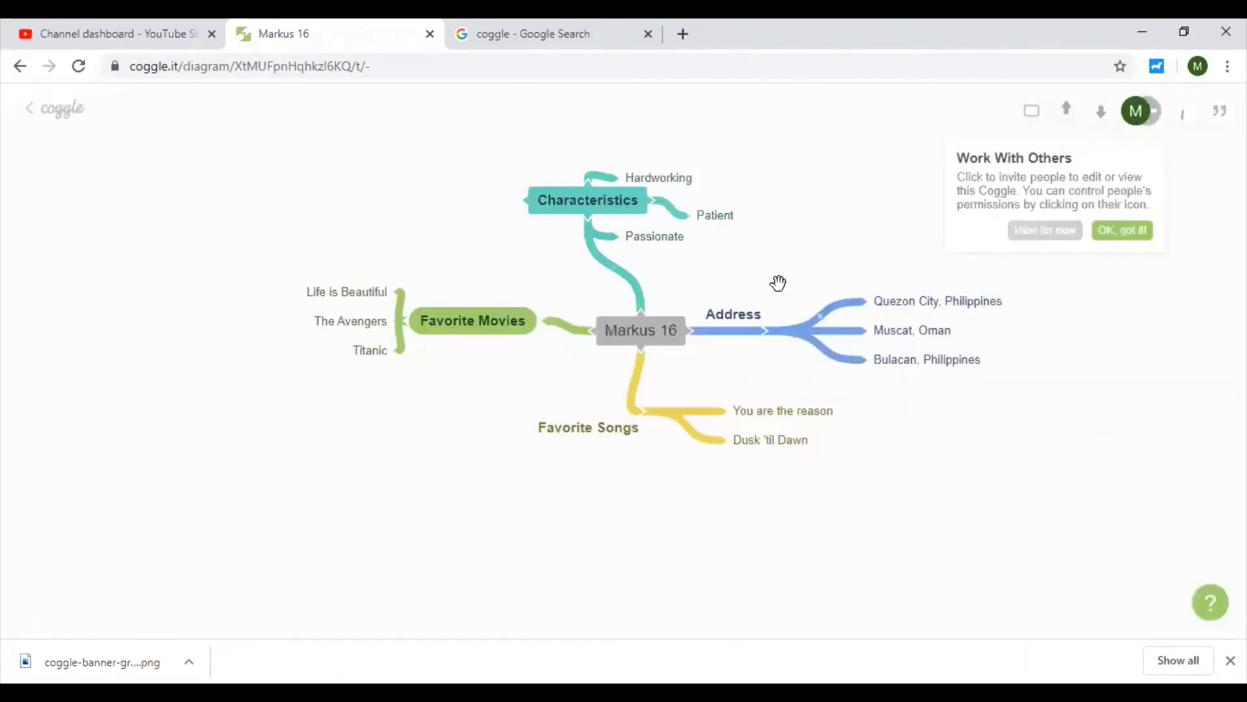
- Give the "Address" branch the plain rectangle shape
mouse_move(750, 316)
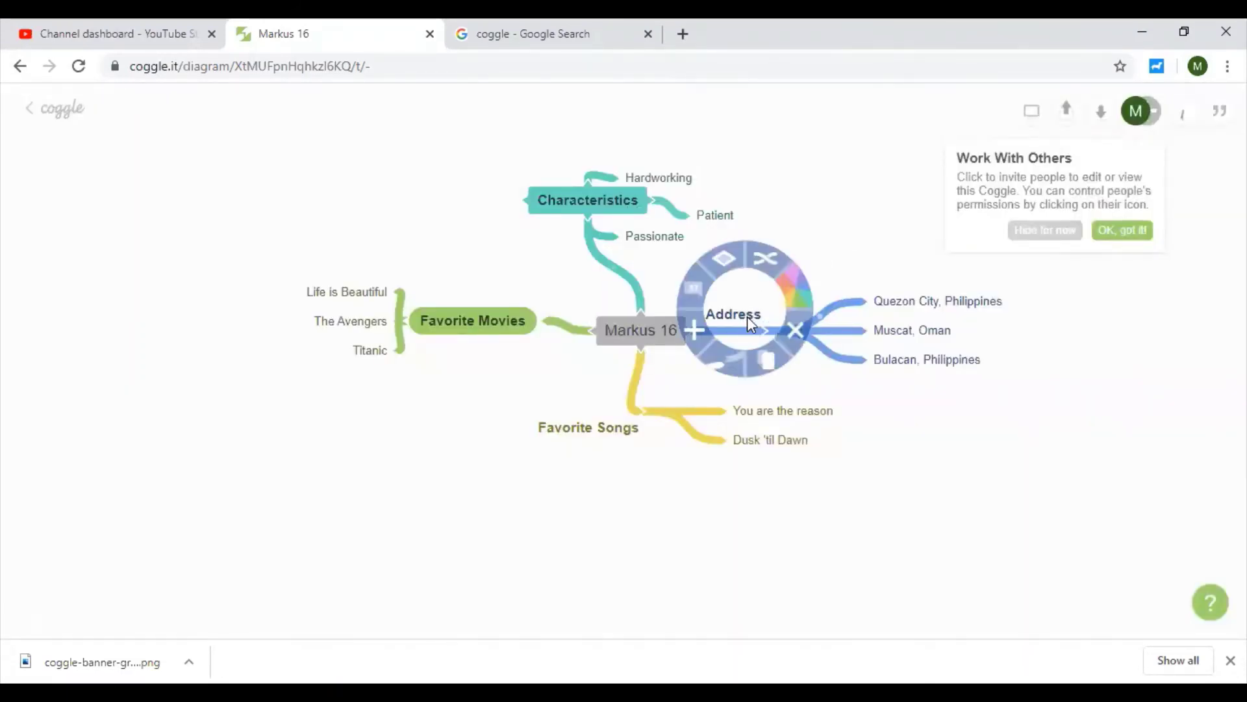
left_click(721, 255)
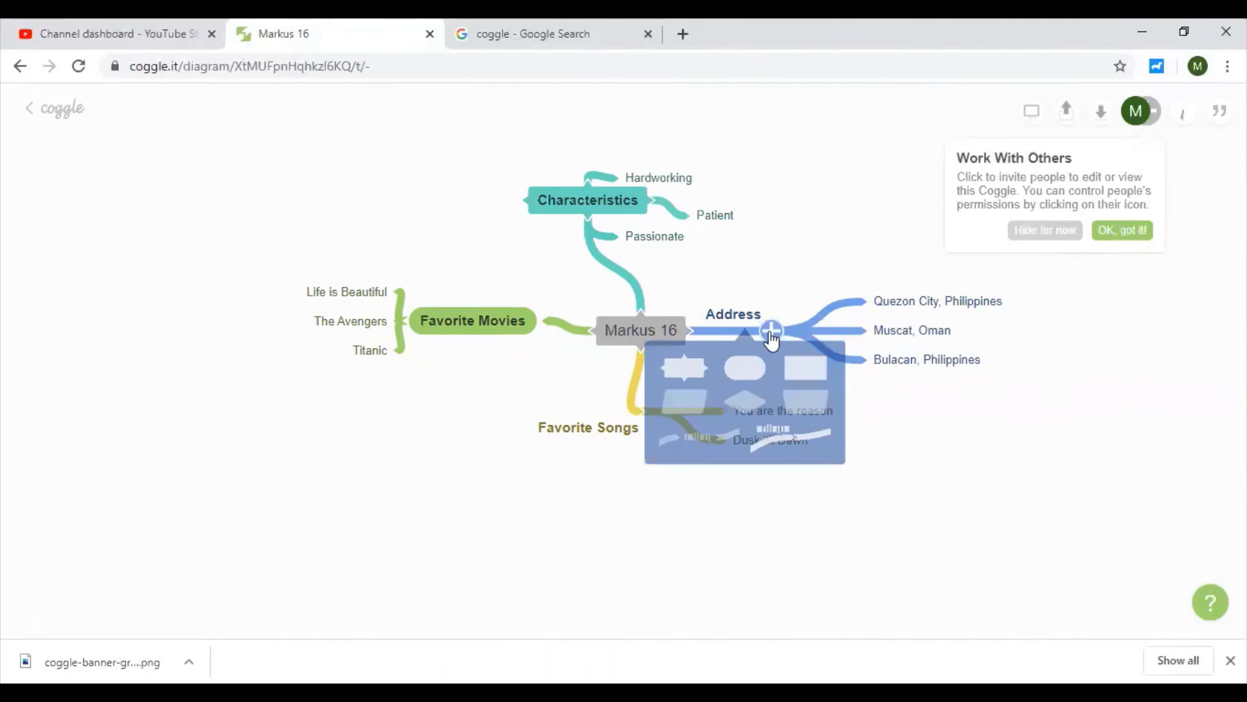
left_click(804, 372)
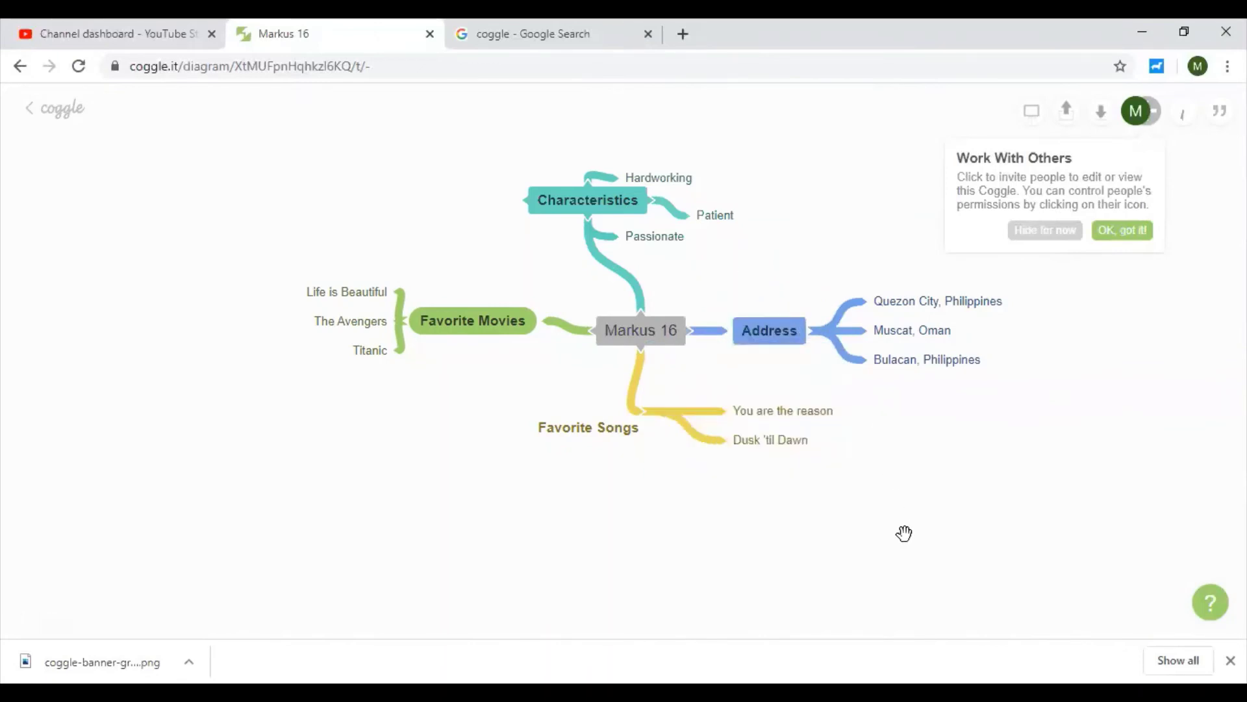
- Try to give the "Favorite Songs" branch the trapezoid shape, then dismiss the upgrade offer
right_click(616, 447)
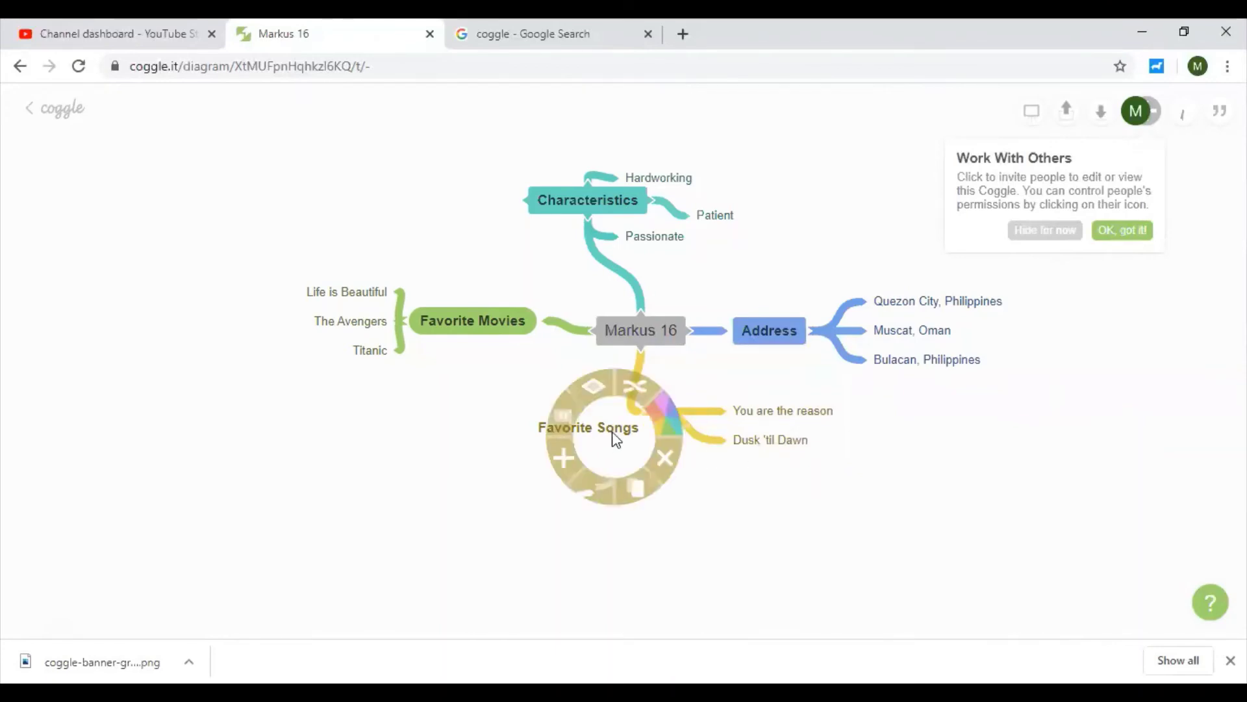
left_click(587, 386)
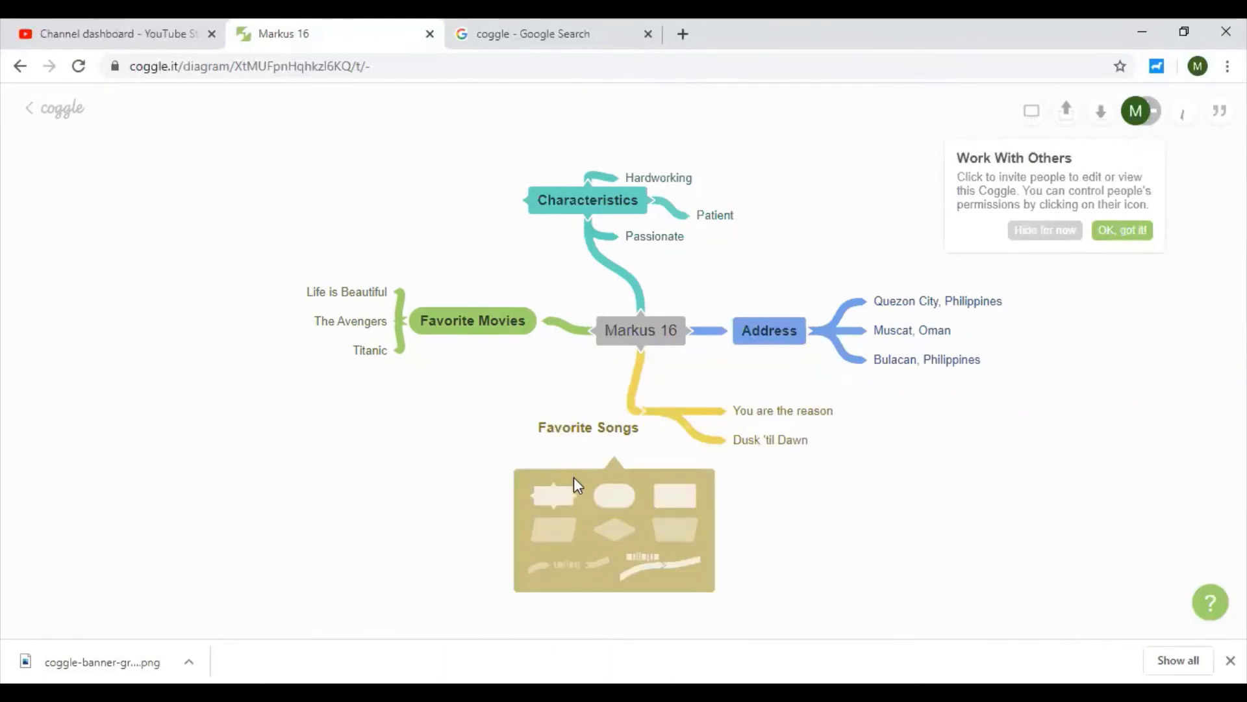
left_click(687, 528)
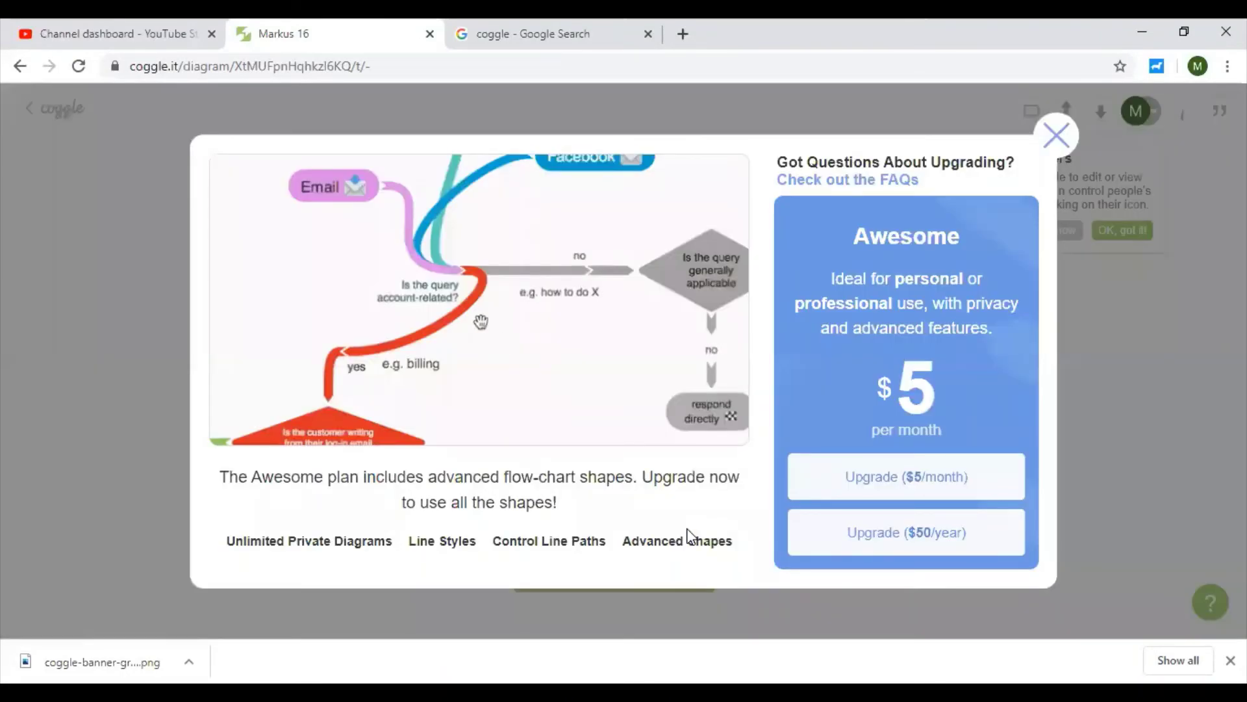
left_click(1056, 136)
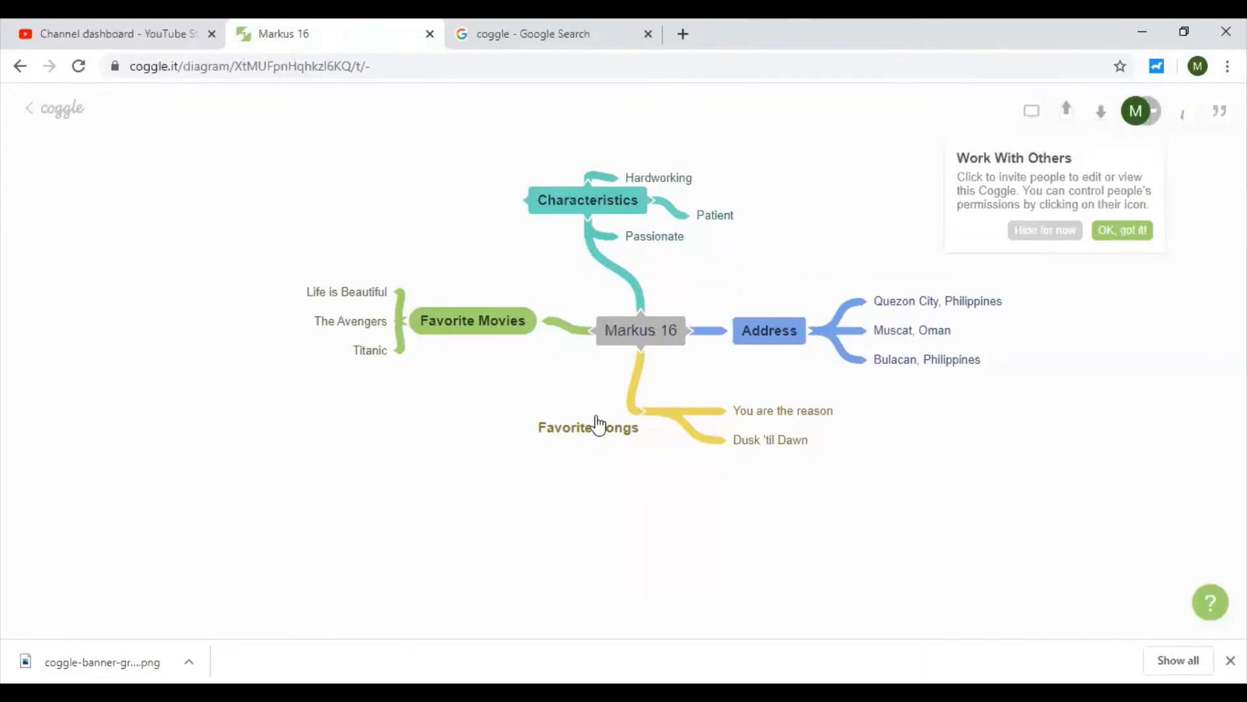
- Give the "Favorite Songs" branch the rectangle shape with pointed connectors and move it slightly to the left
mouse_move(593, 429)
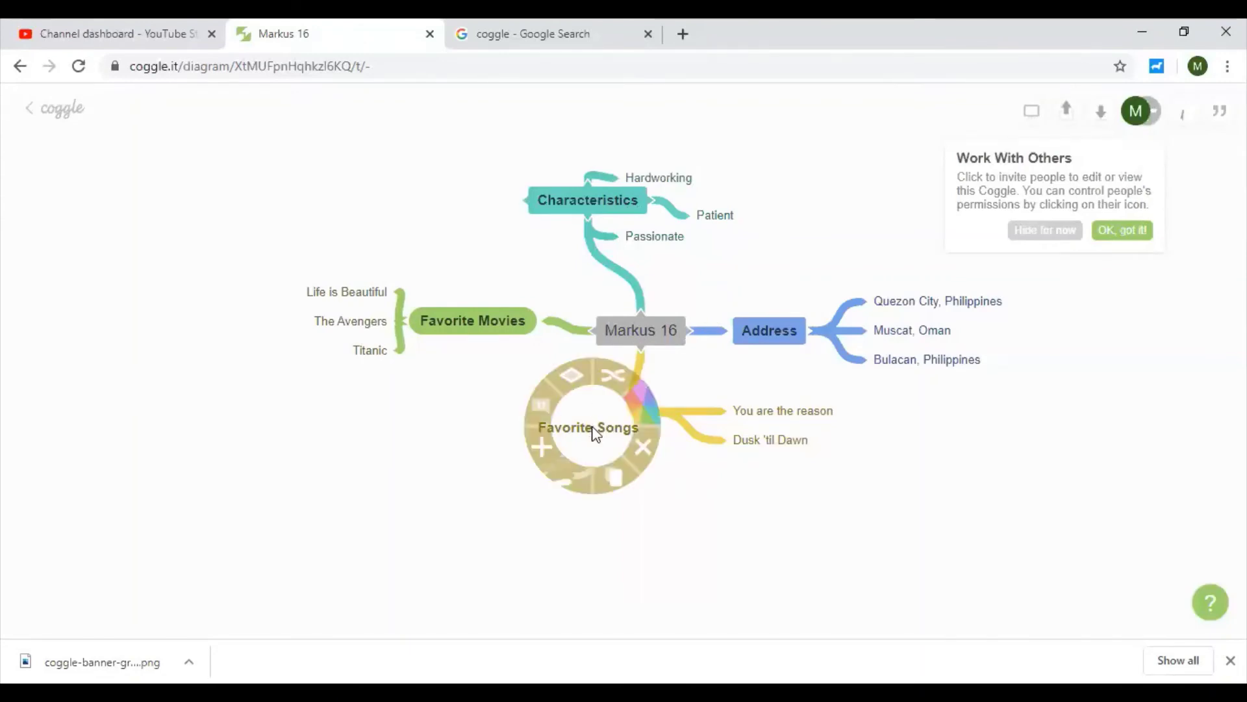
left_click(572, 382)
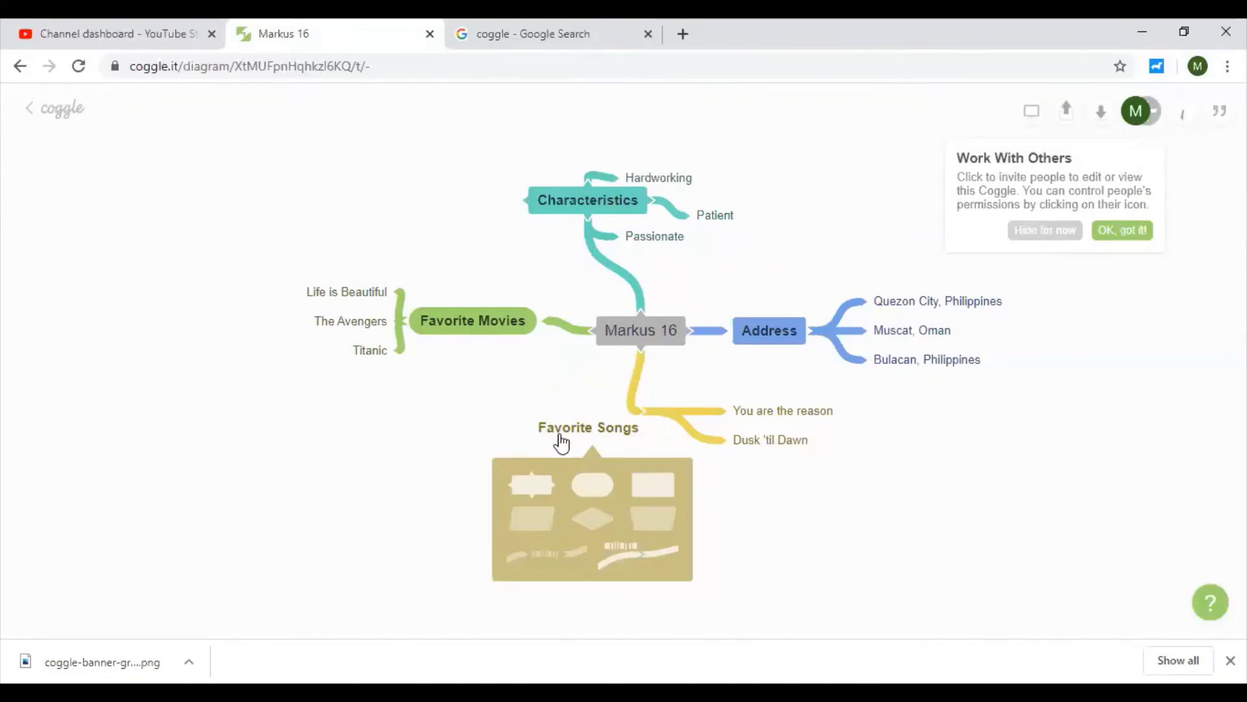
left_click(544, 486)
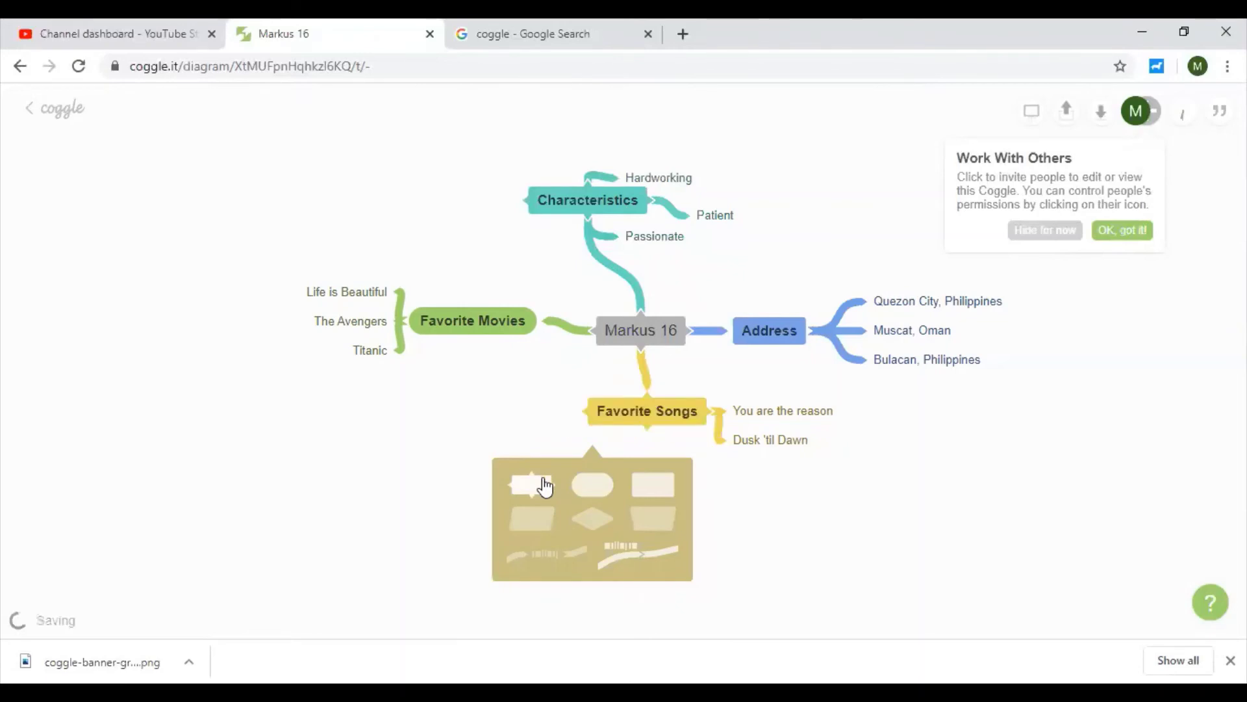
left_click_drag(680, 423, 655, 434)
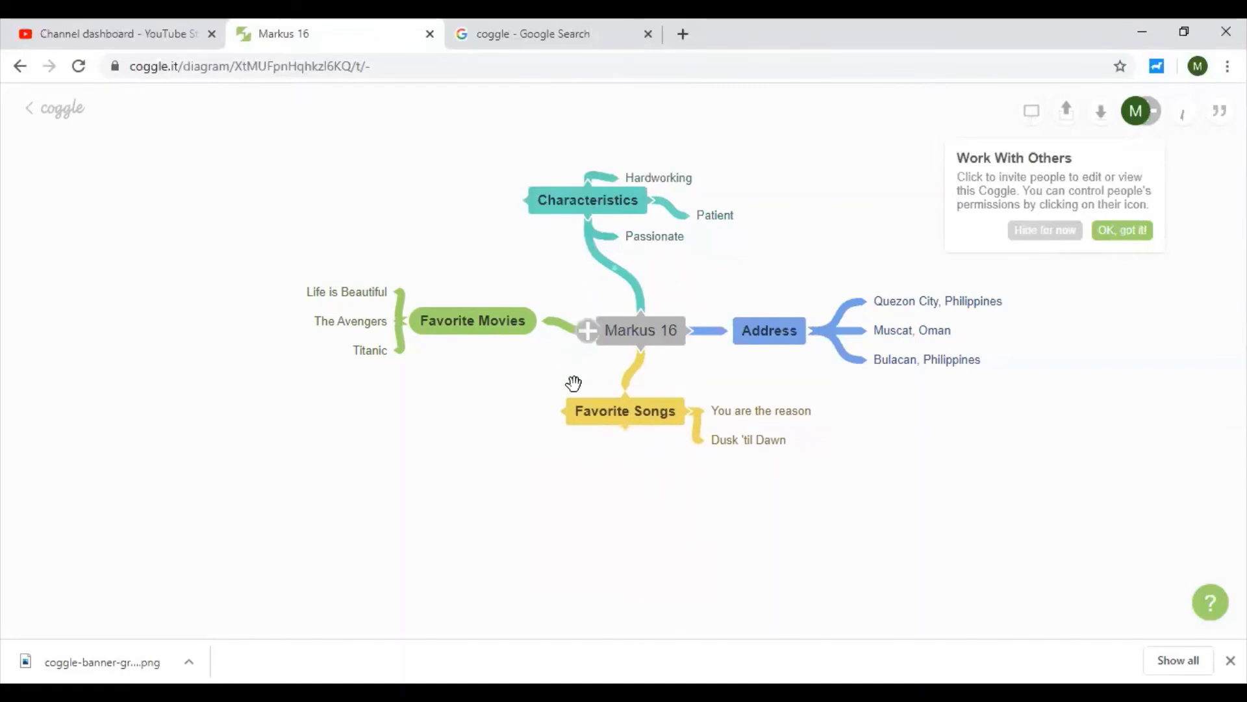
- Insert the bird image J1 from the Pictures folder into the "Favorite Movies" branch and move the branch left, clear of the central title
left_click(493, 319)
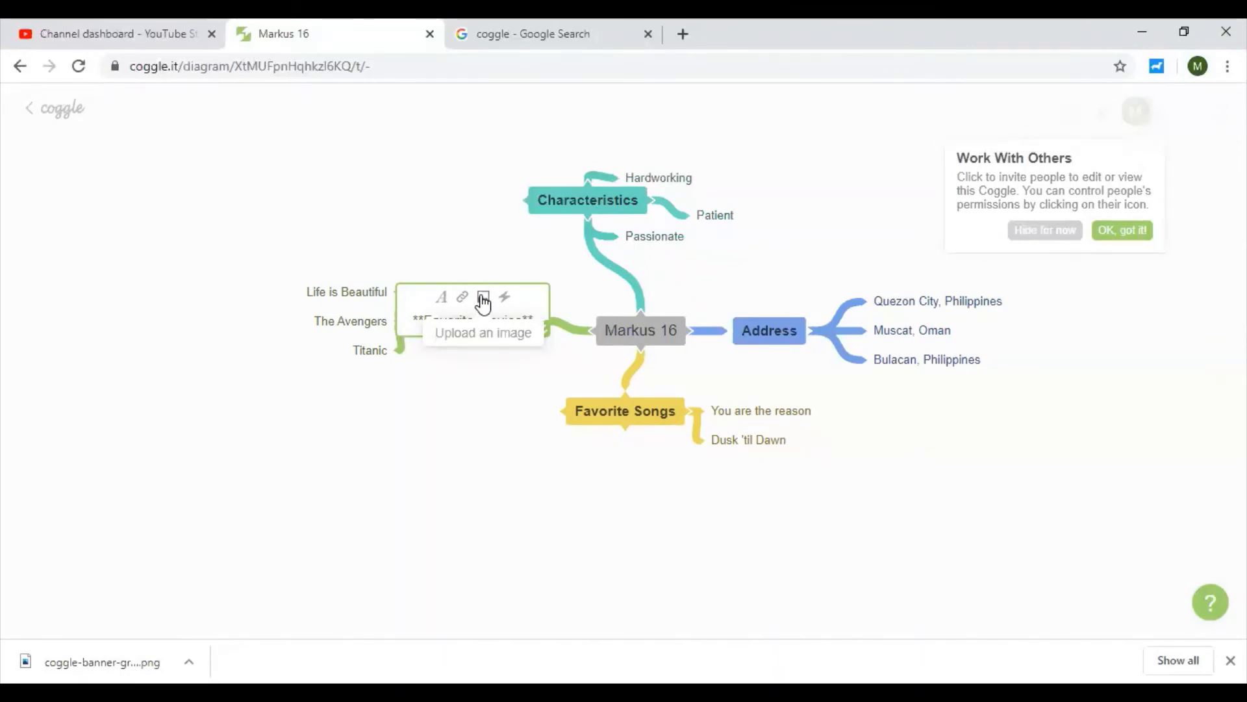
left_click(483, 300)
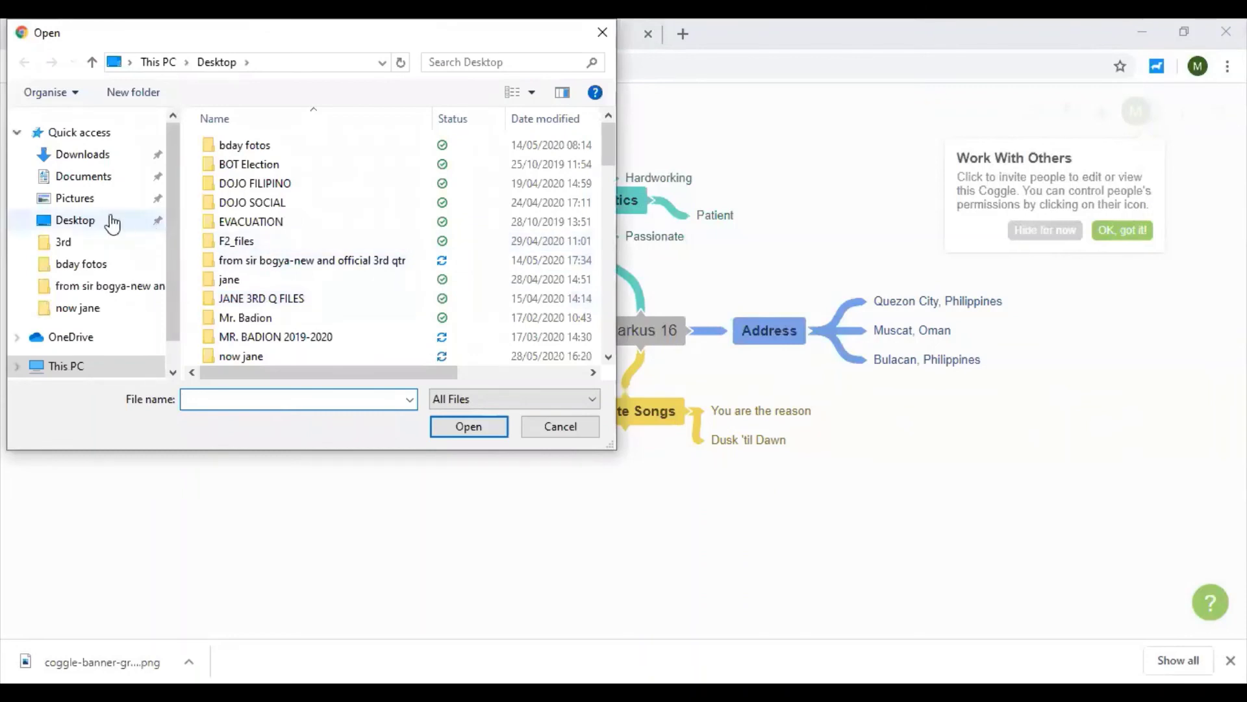
left_click(93, 204)
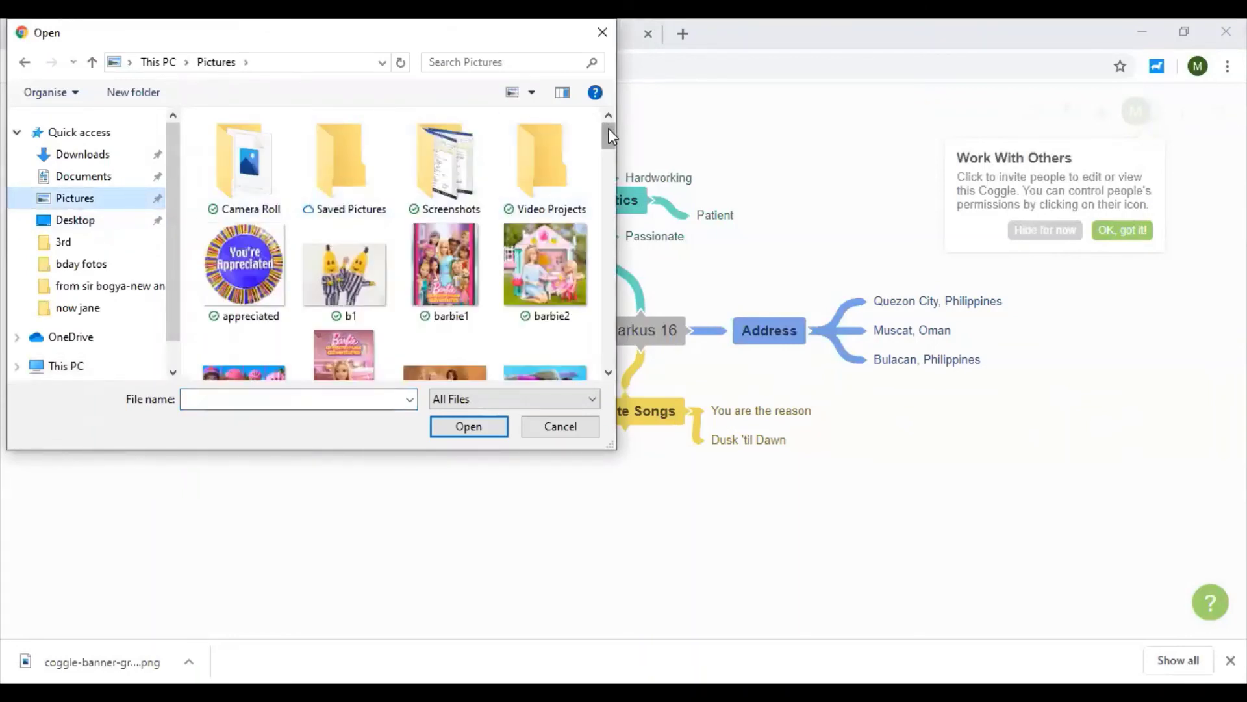
left_click_drag(608, 127, 608, 198)
left_click(567, 221)
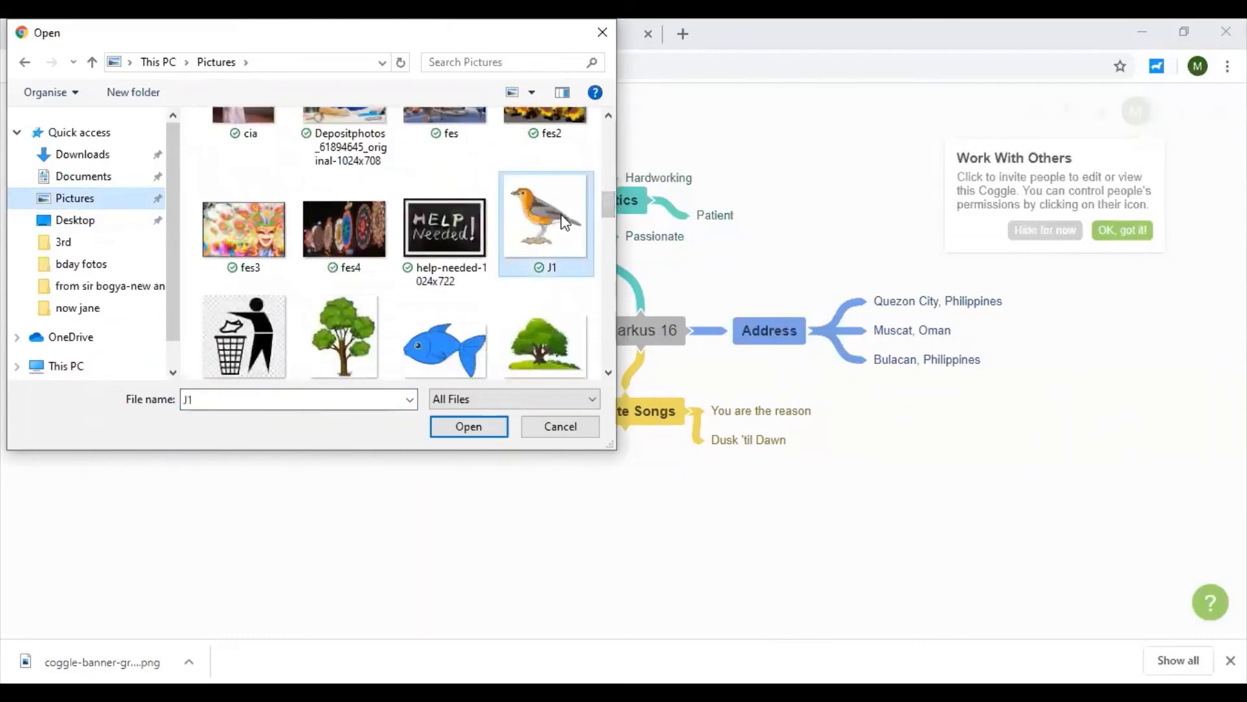
left_click(488, 424)
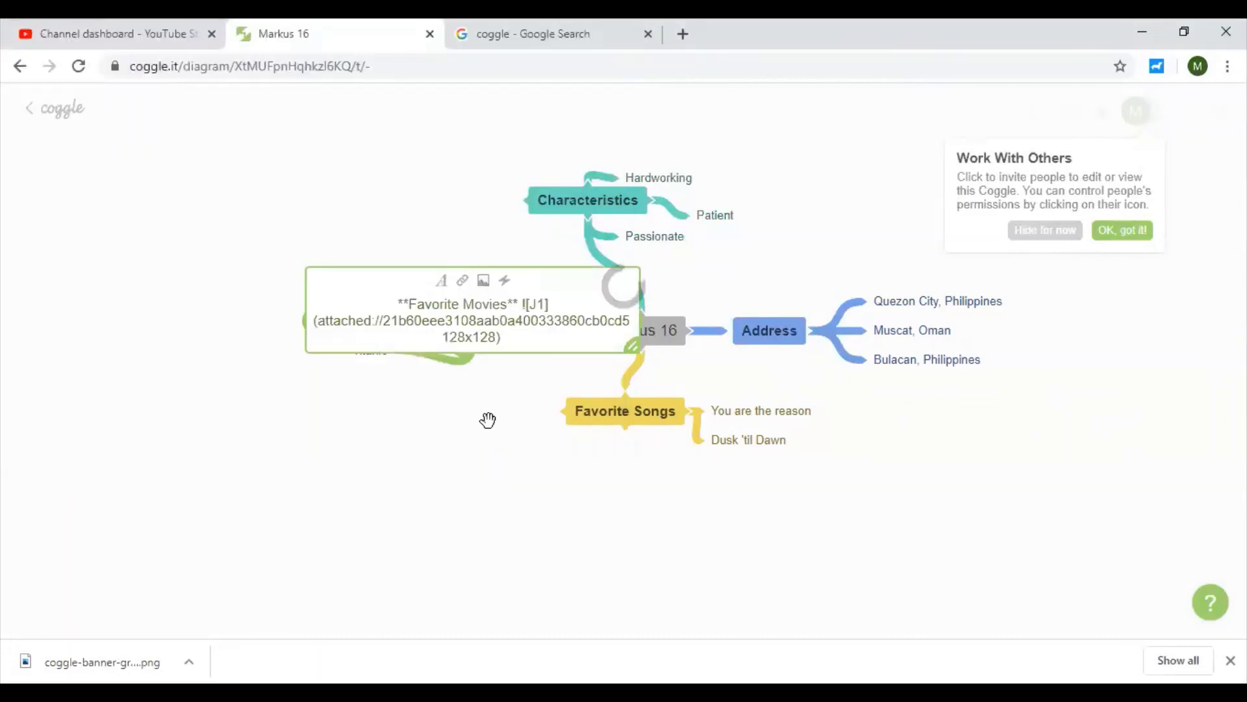
left_click(442, 424)
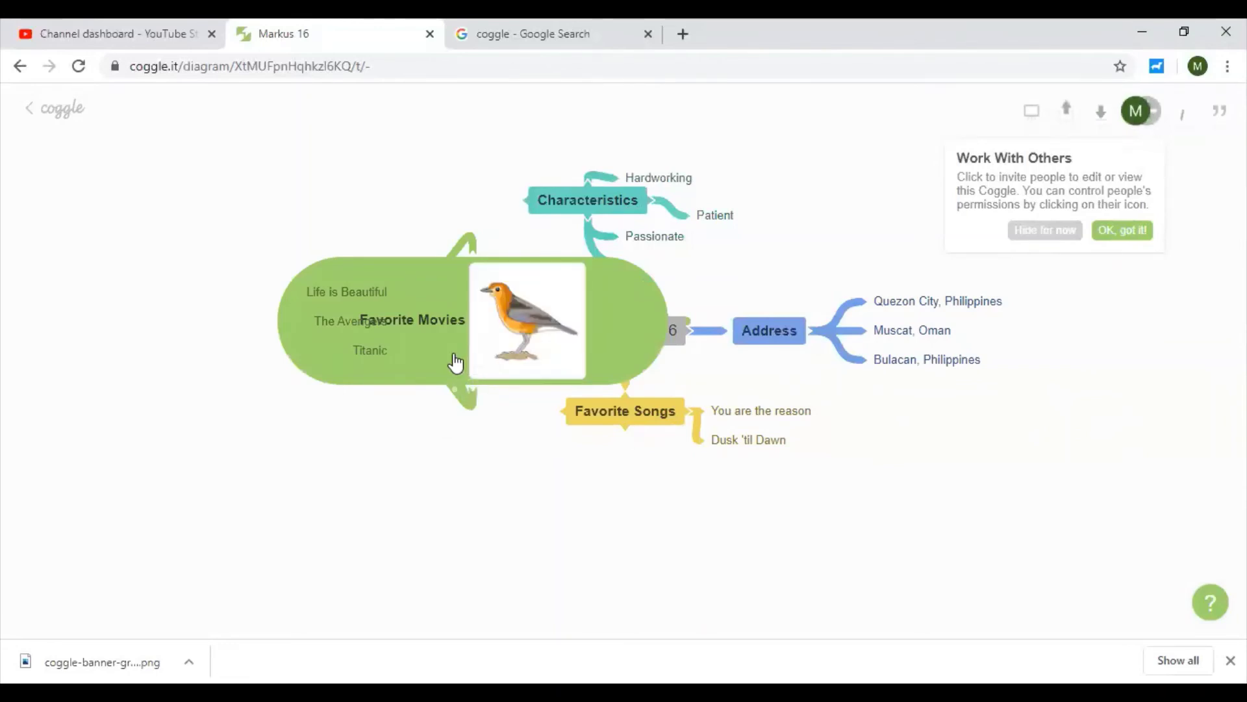
left_click_drag(456, 362, 313, 373)
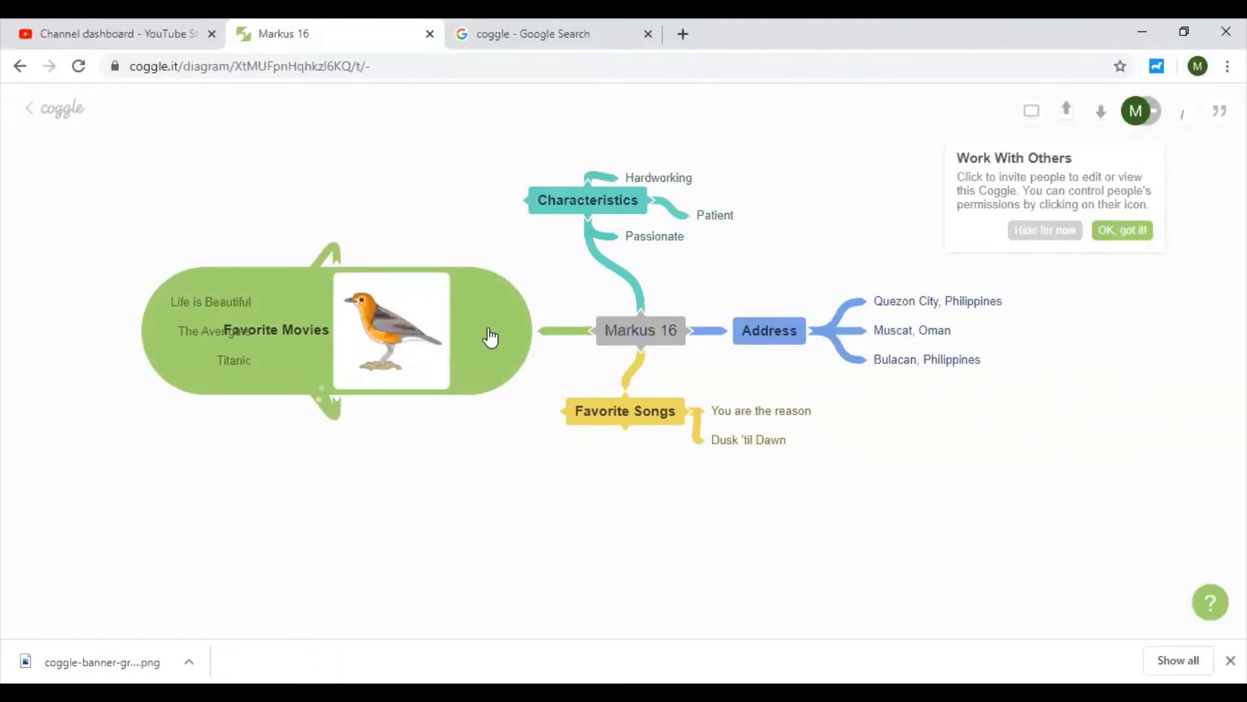
- Move "Life is Beautiful" above, "The Avengers" left of and "Titanic" below the "Favorite Movies" shape, and shift the branch slightly towards the central title
left_click_drag(493, 338, 507, 336)
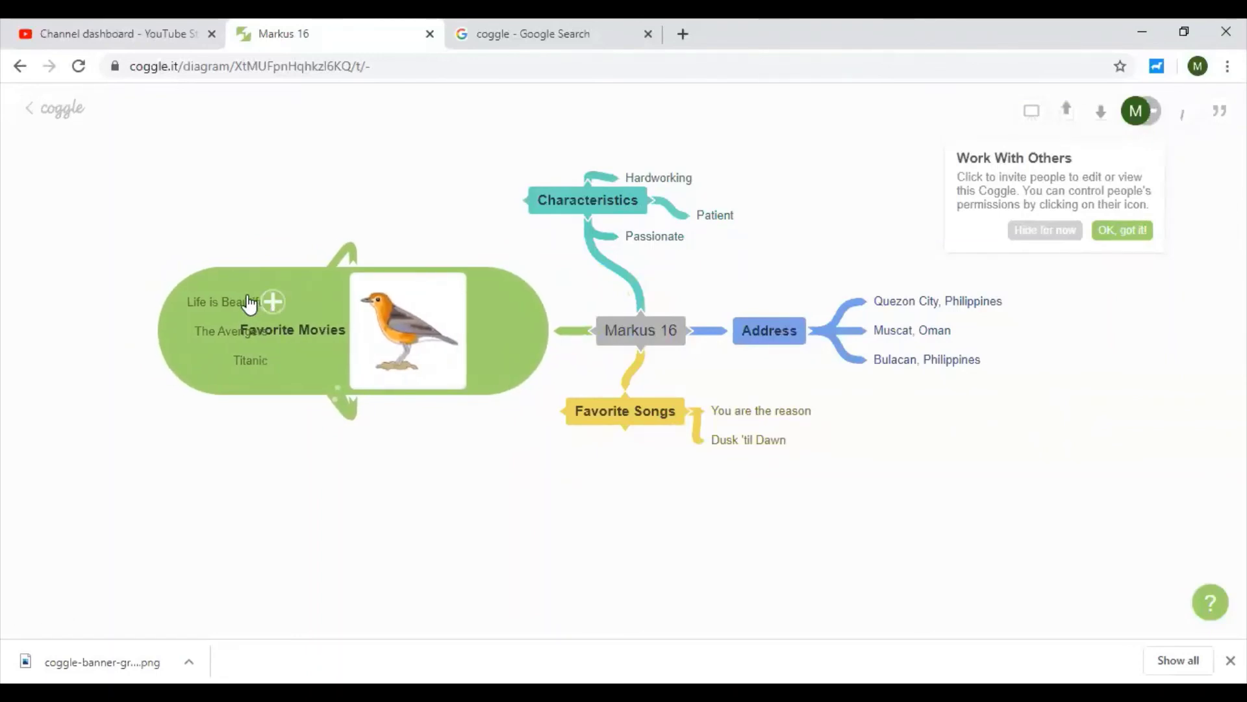
left_click_drag(248, 300, 257, 231)
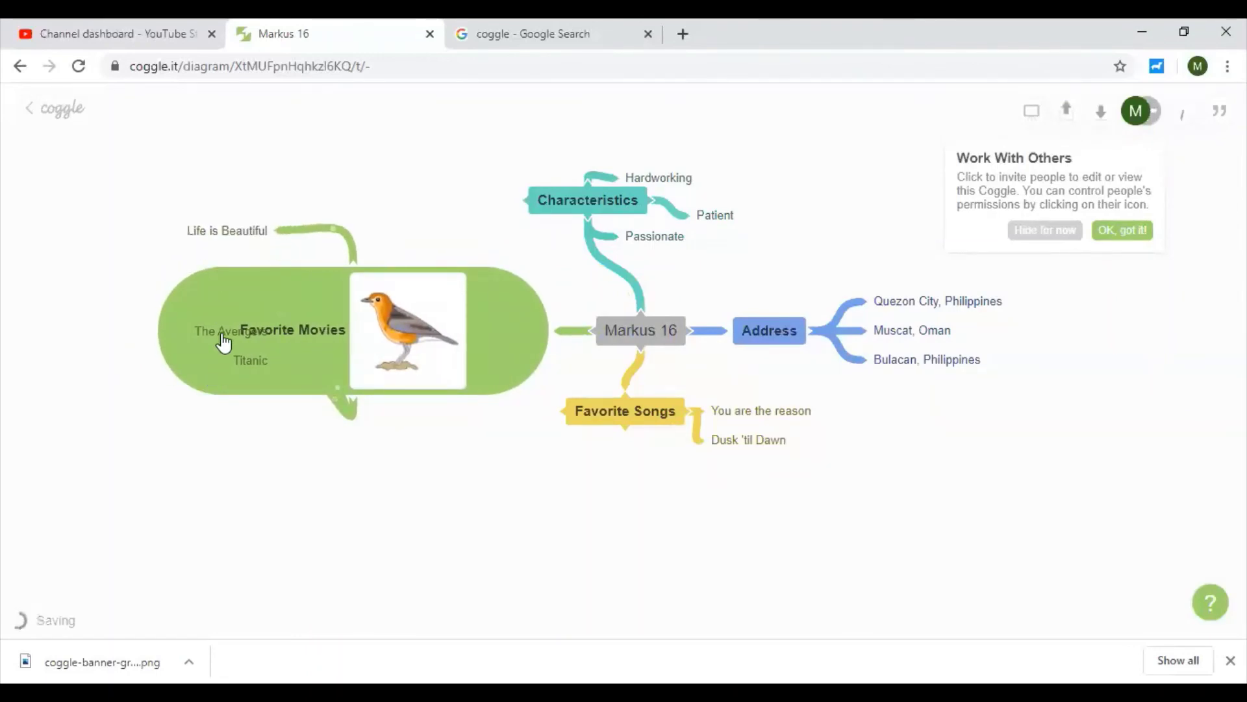
left_click_drag(224, 334, 96, 424)
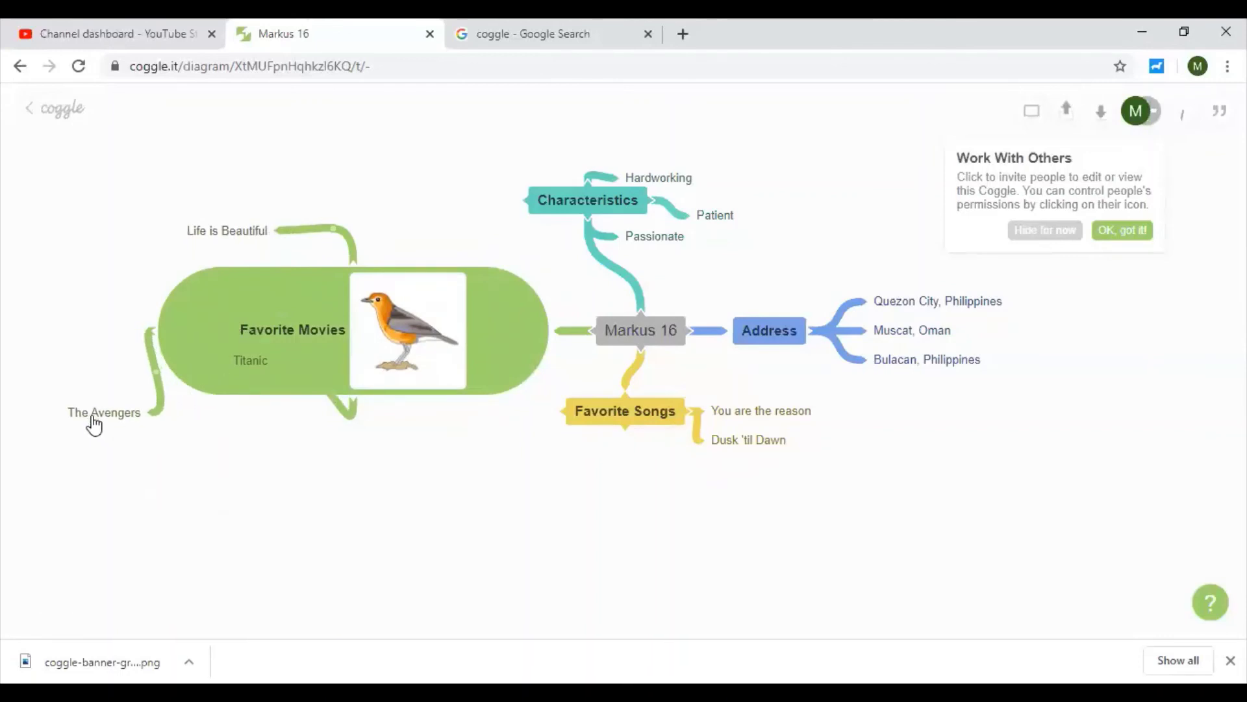
left_click_drag(250, 364, 267, 462)
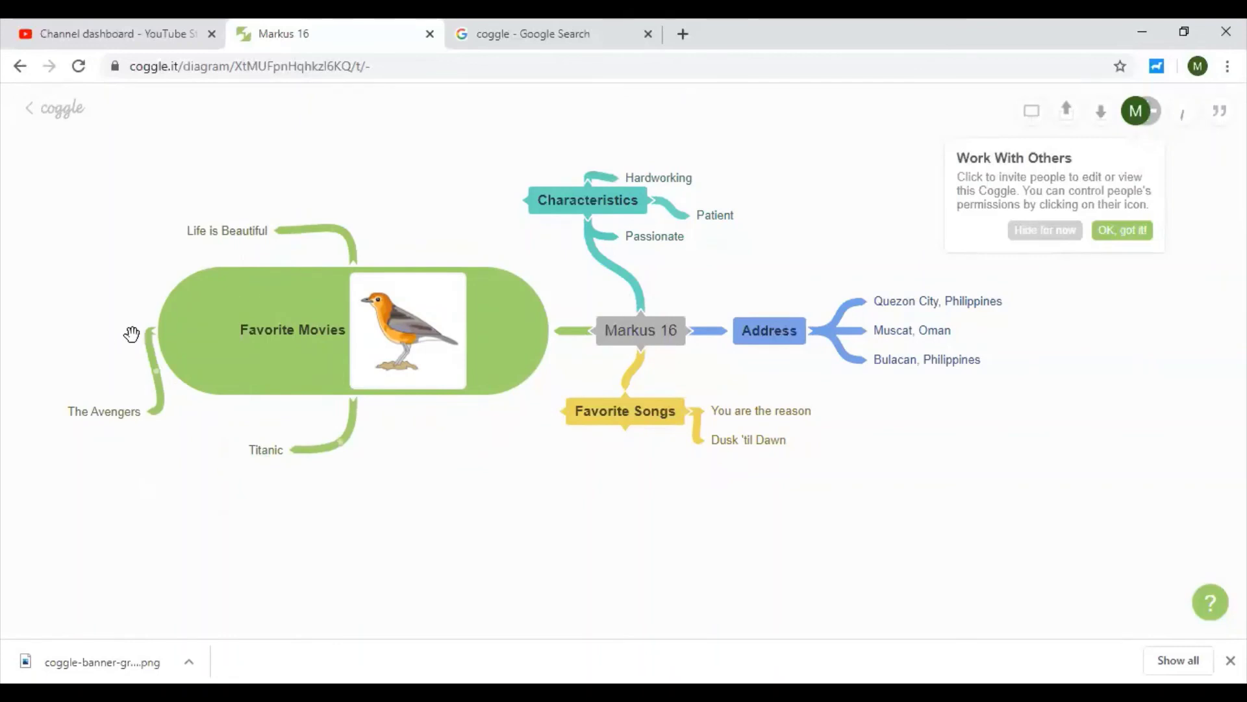
left_click_drag(181, 299, 190, 299)
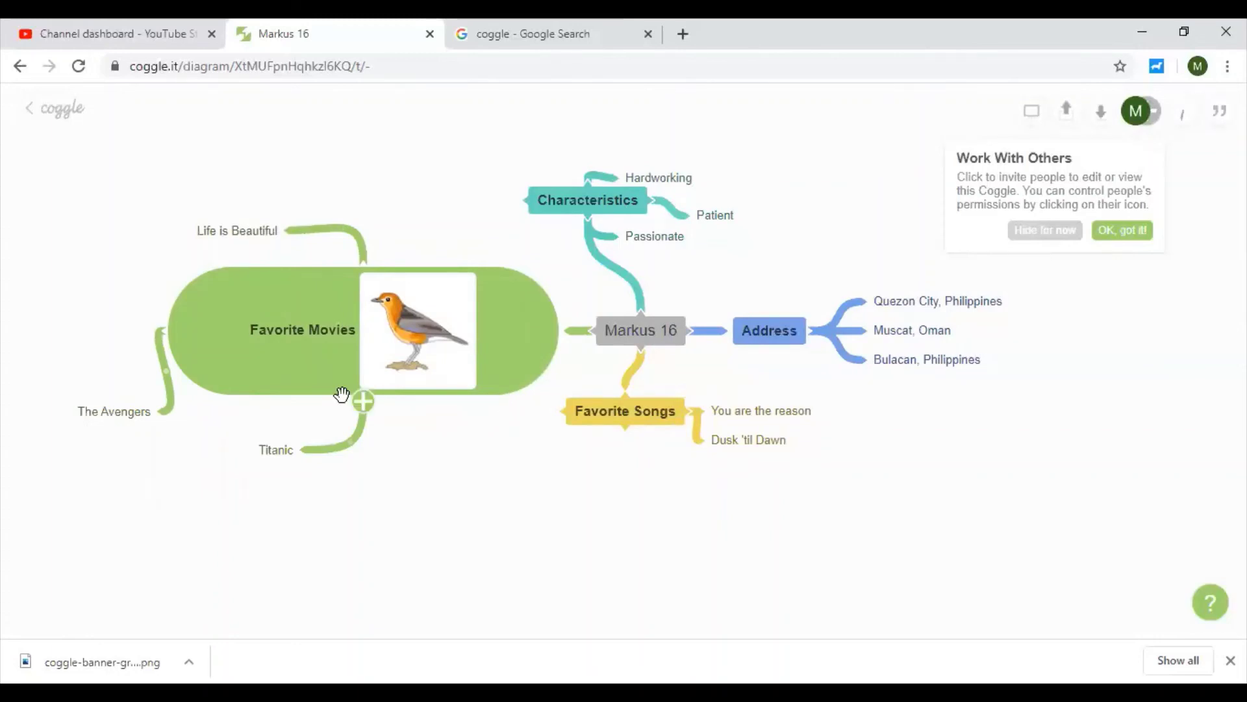
mouse_move(168, 423)
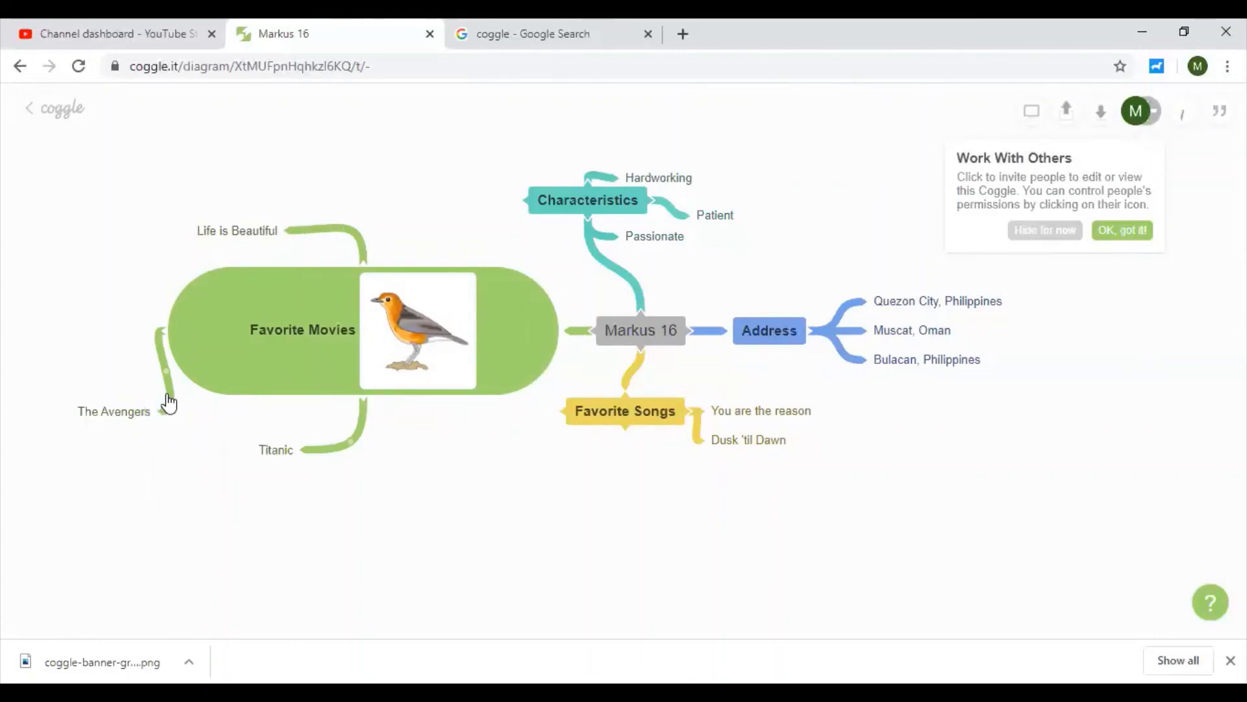
left_click_drag(171, 408, 180, 418)
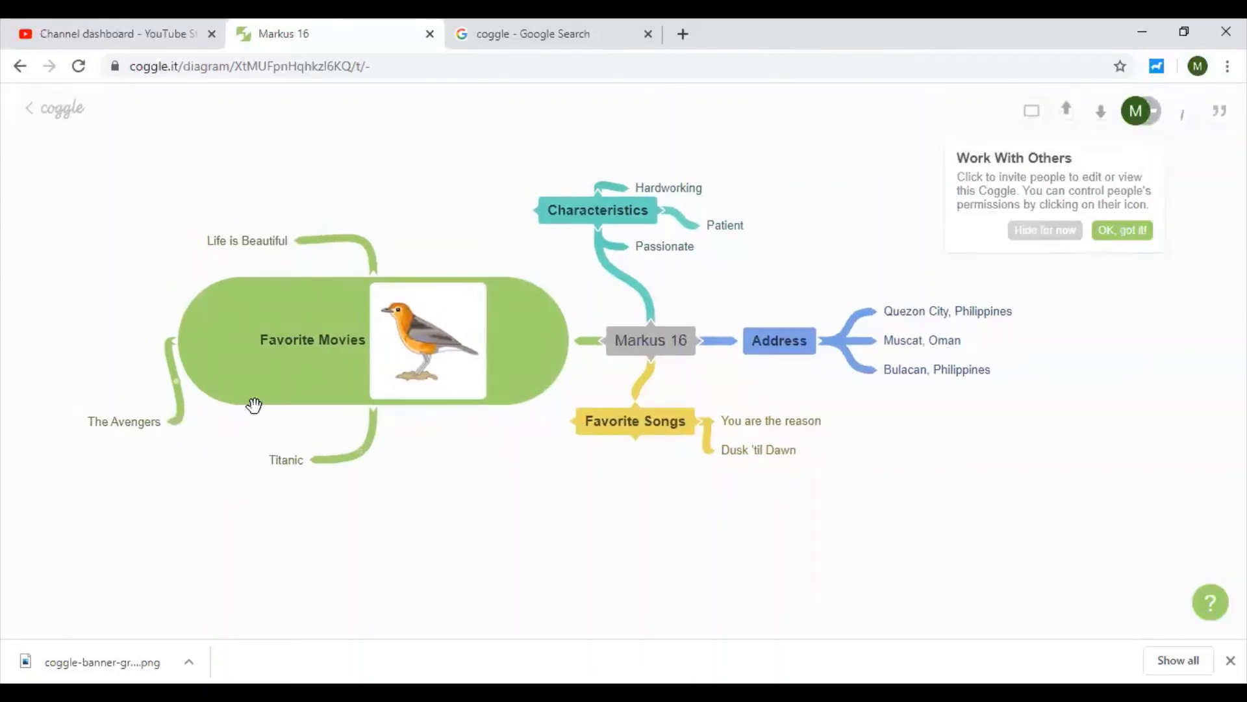
- Insert the tree image J3 from the Pictures folder into the "Favorite Songs" branch
mouse_move(650, 442)
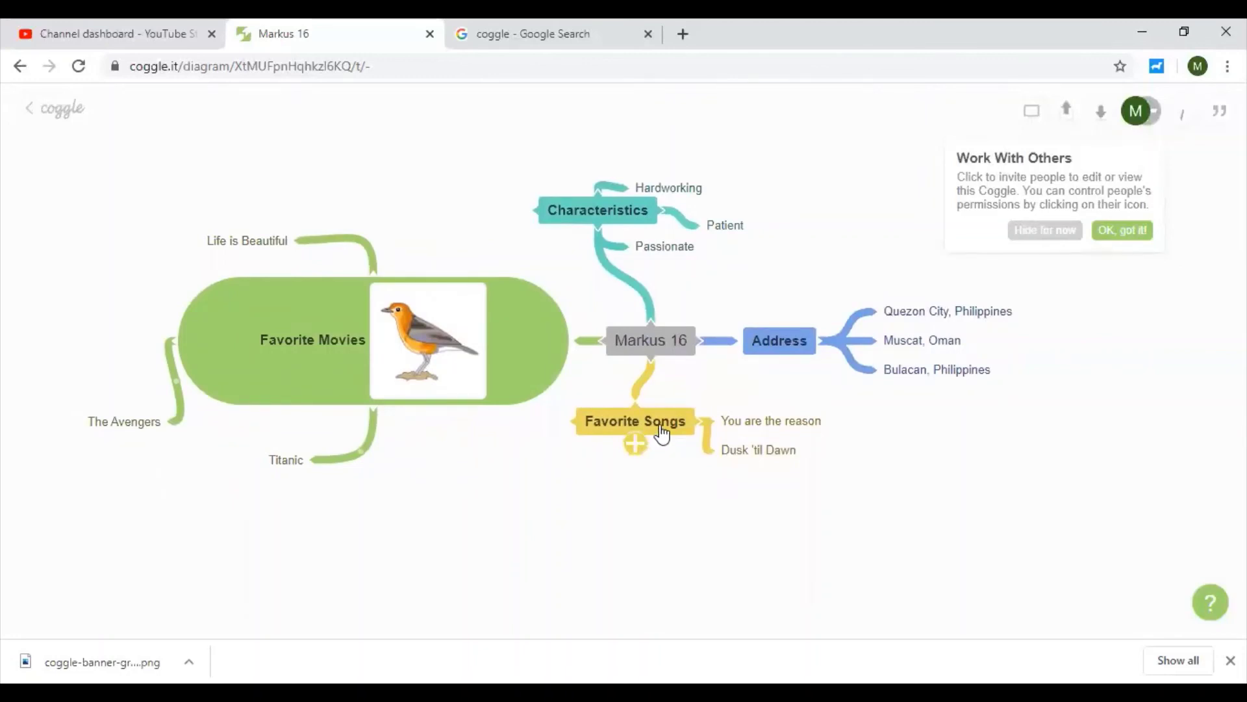
left_click(662, 432)
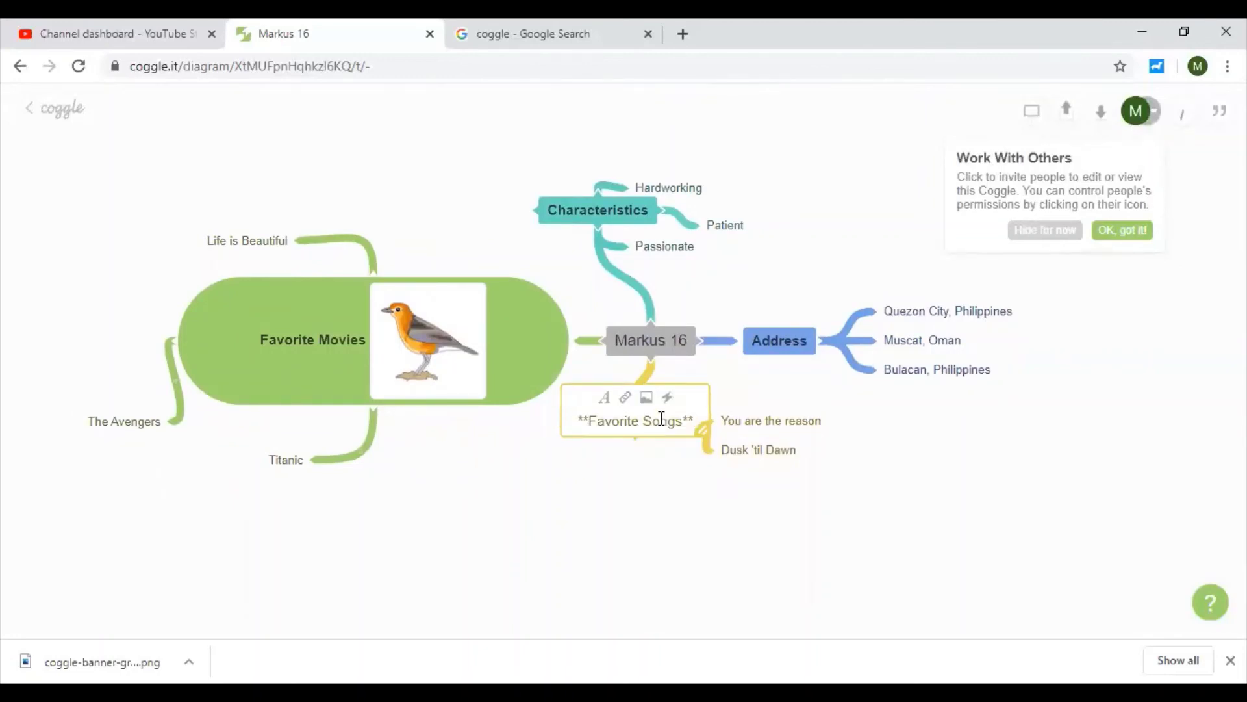
left_click(646, 397)
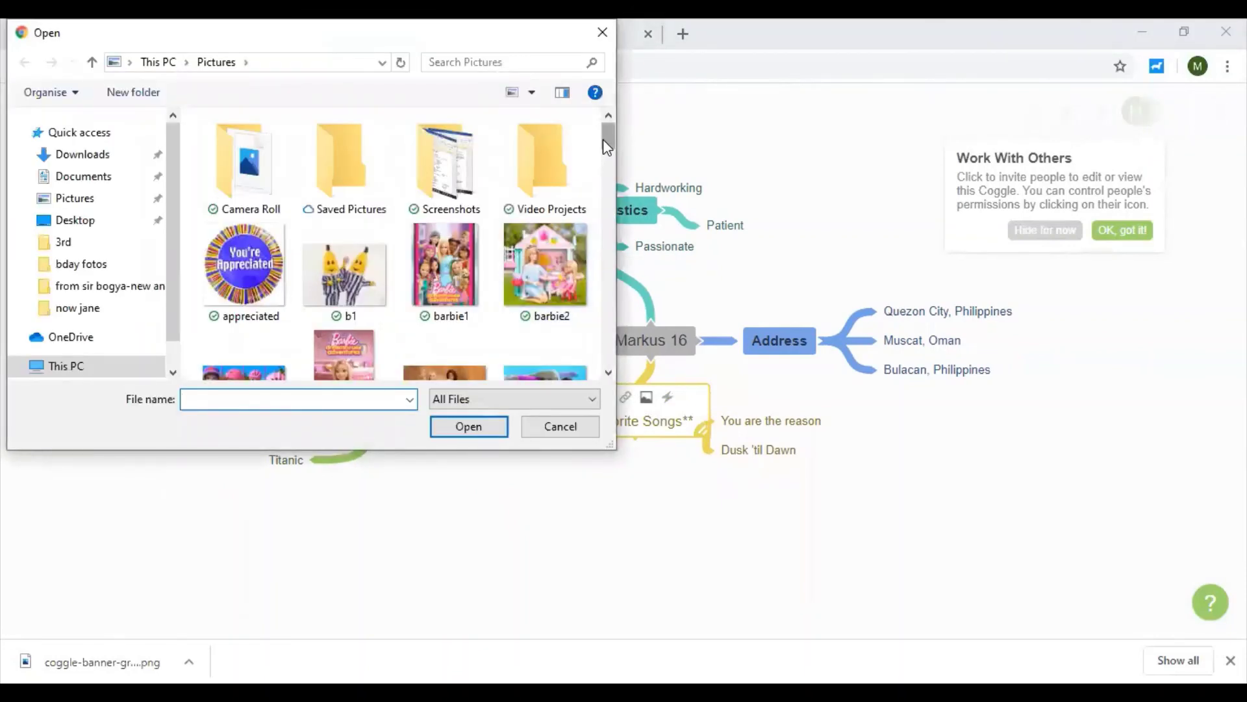
left_click_drag(603, 139, 606, 216)
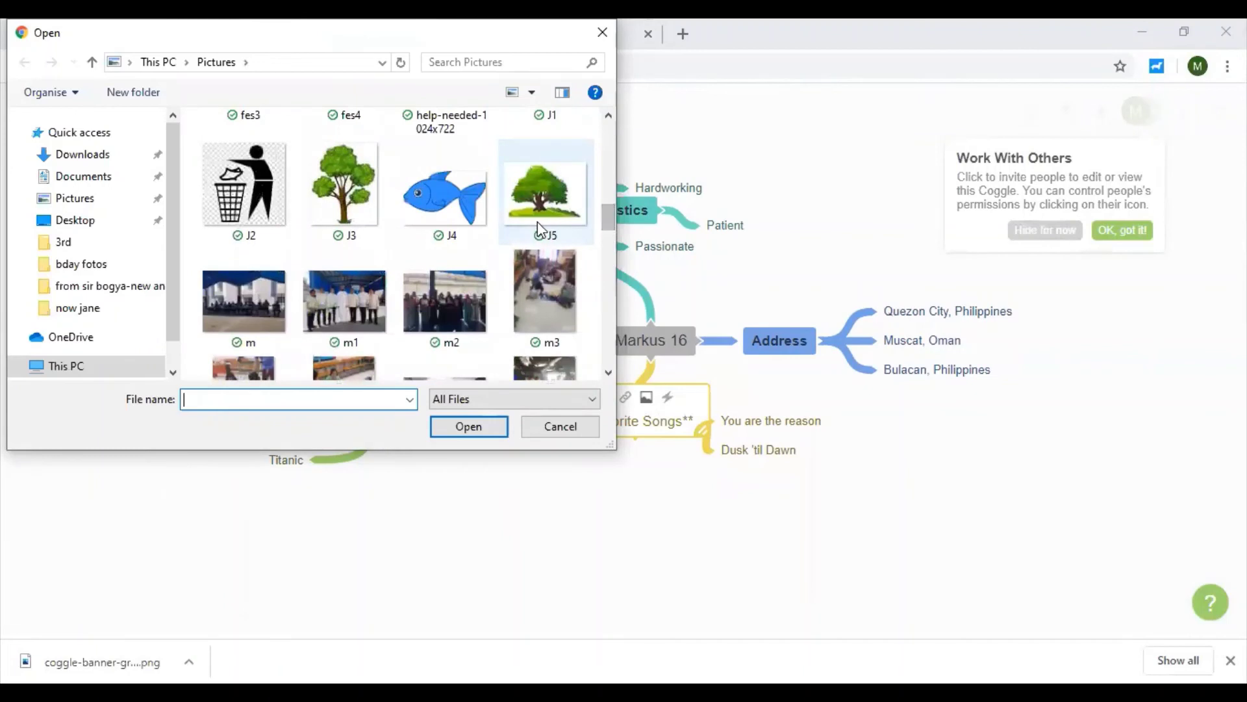
left_click(356, 205)
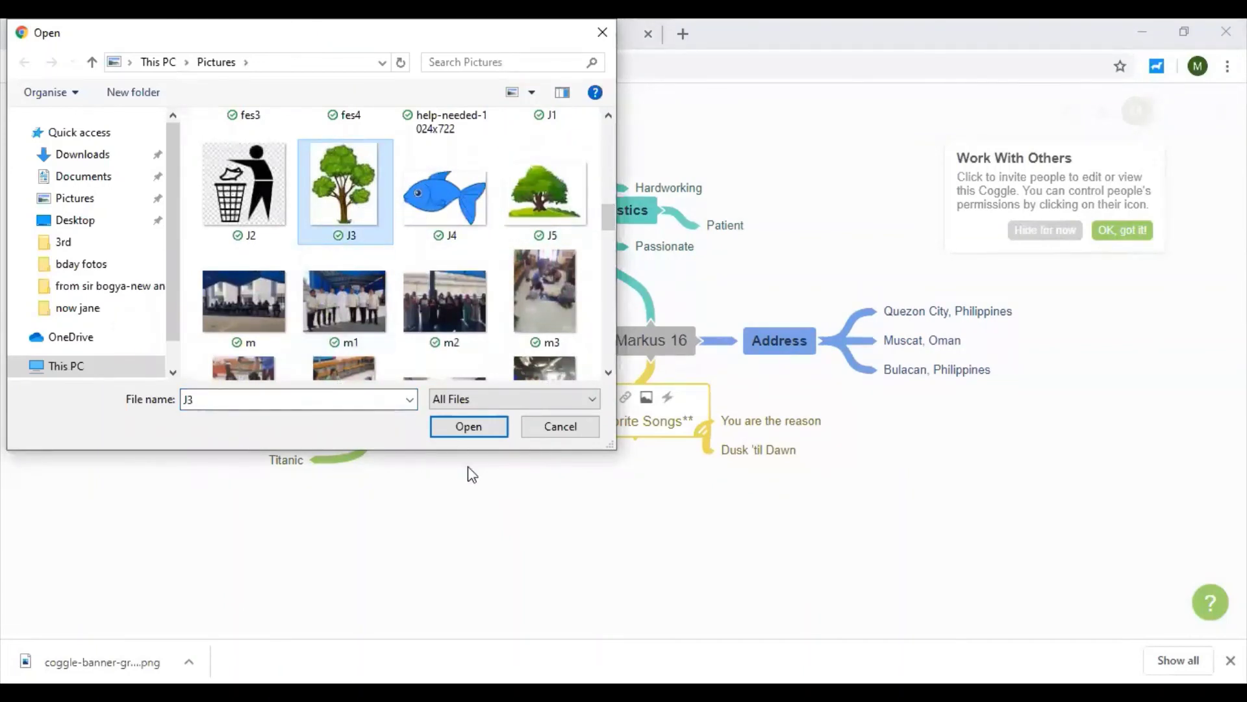
left_click(469, 427)
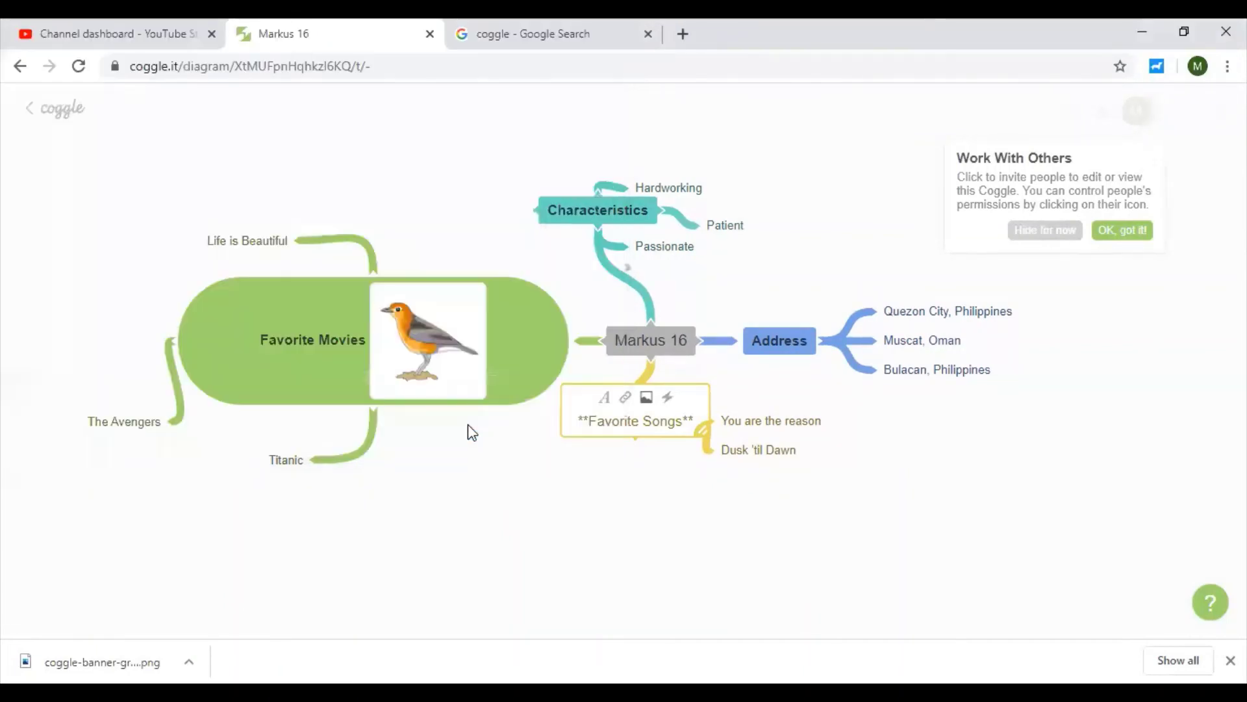
left_click(687, 497)
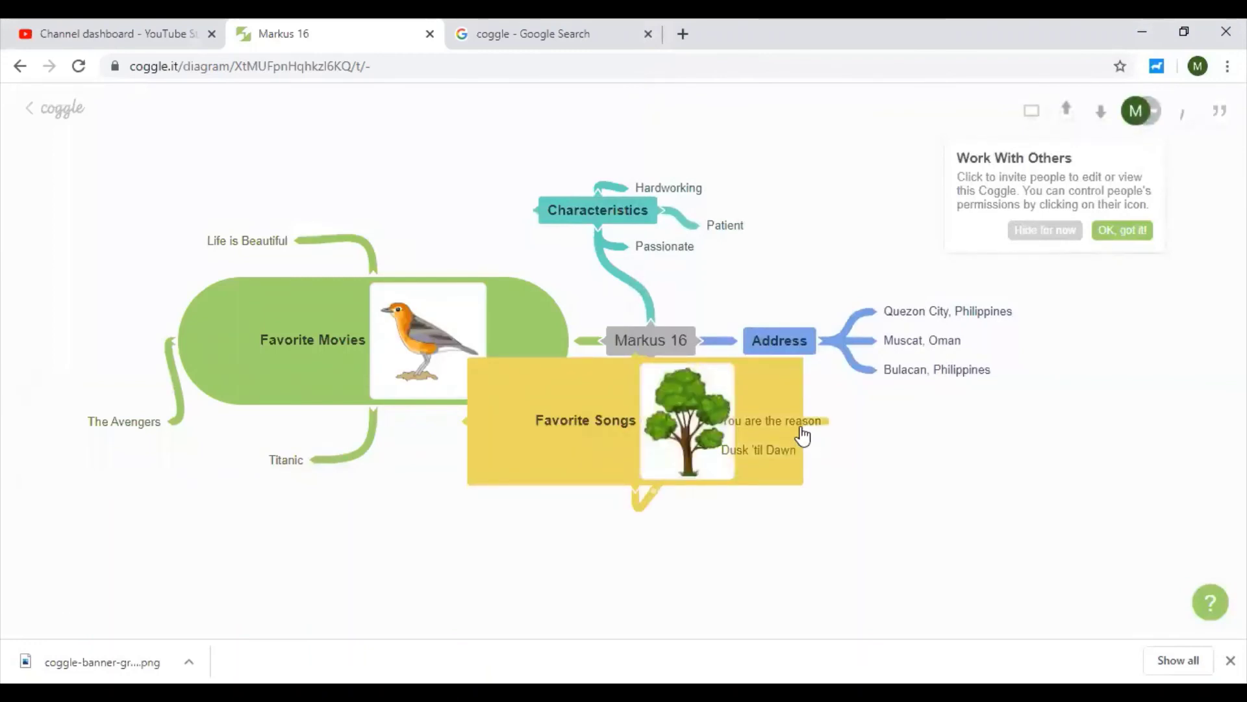
- Move the two song sub-branches right, clear of the "Favorite Songs" shape, and shift the whole branch down and right below the central title
left_click_drag(802, 430, 949, 440)
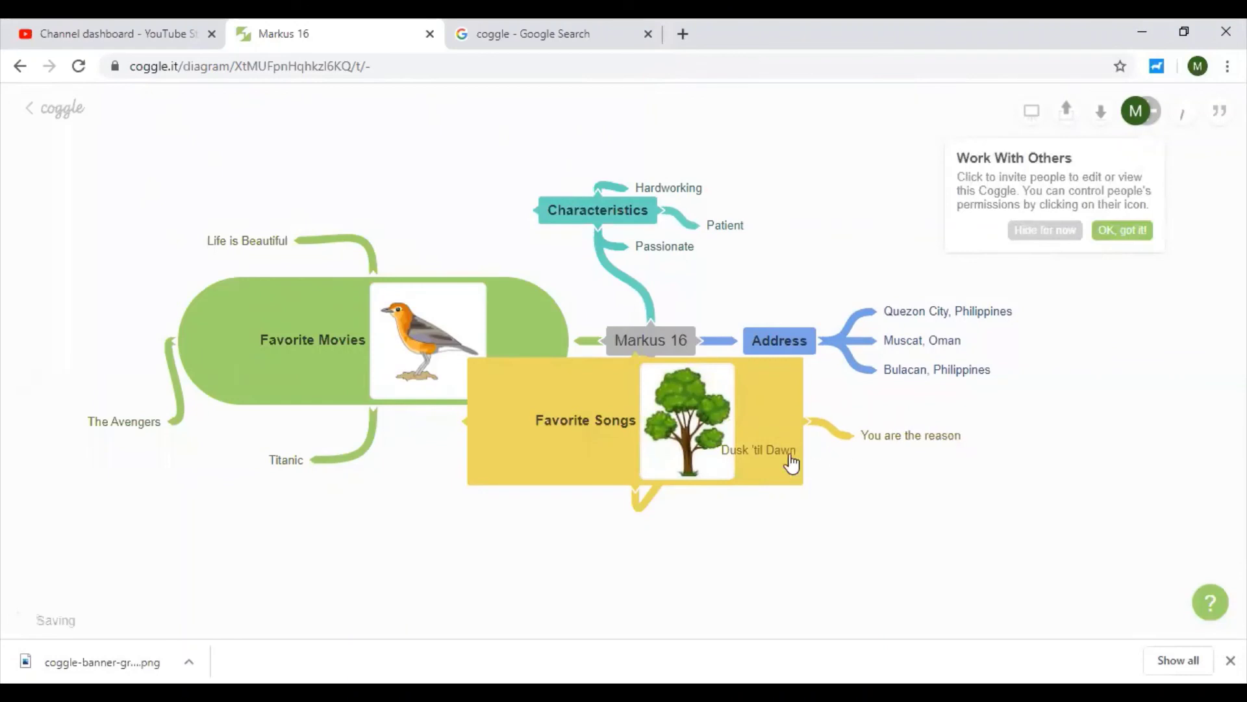
left_click_drag(786, 462, 890, 551)
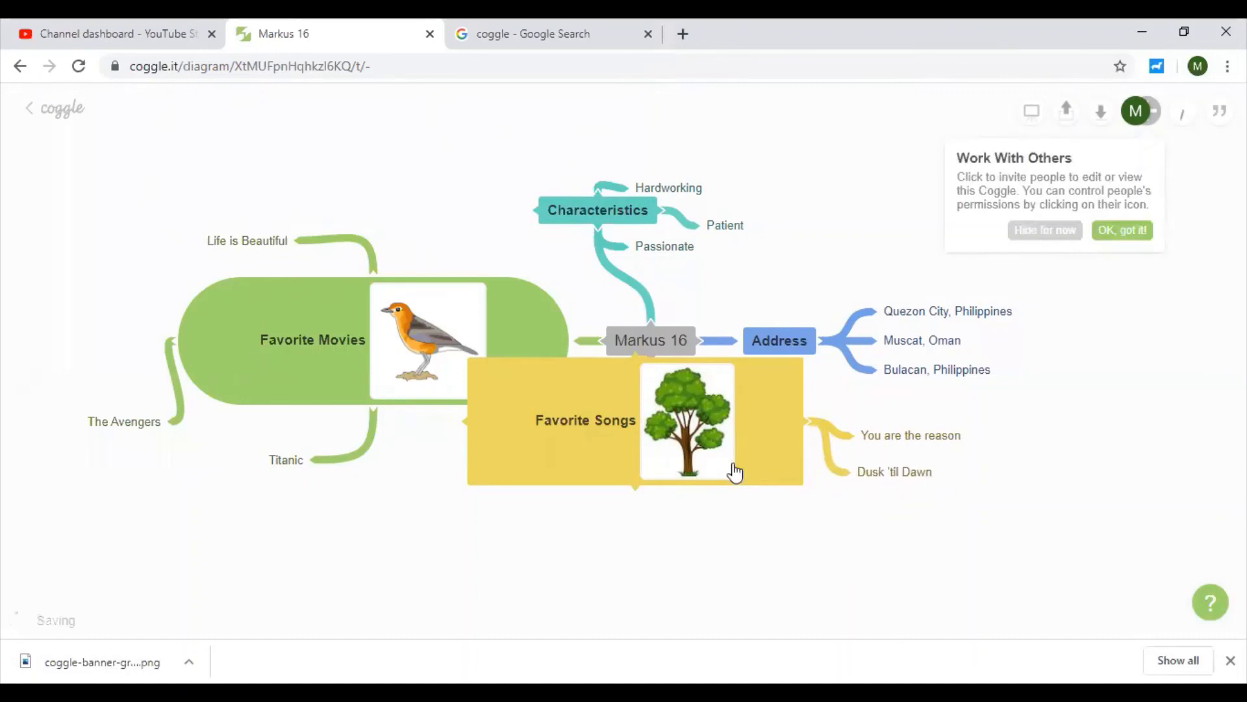
left_click_drag(607, 451, 672, 533)
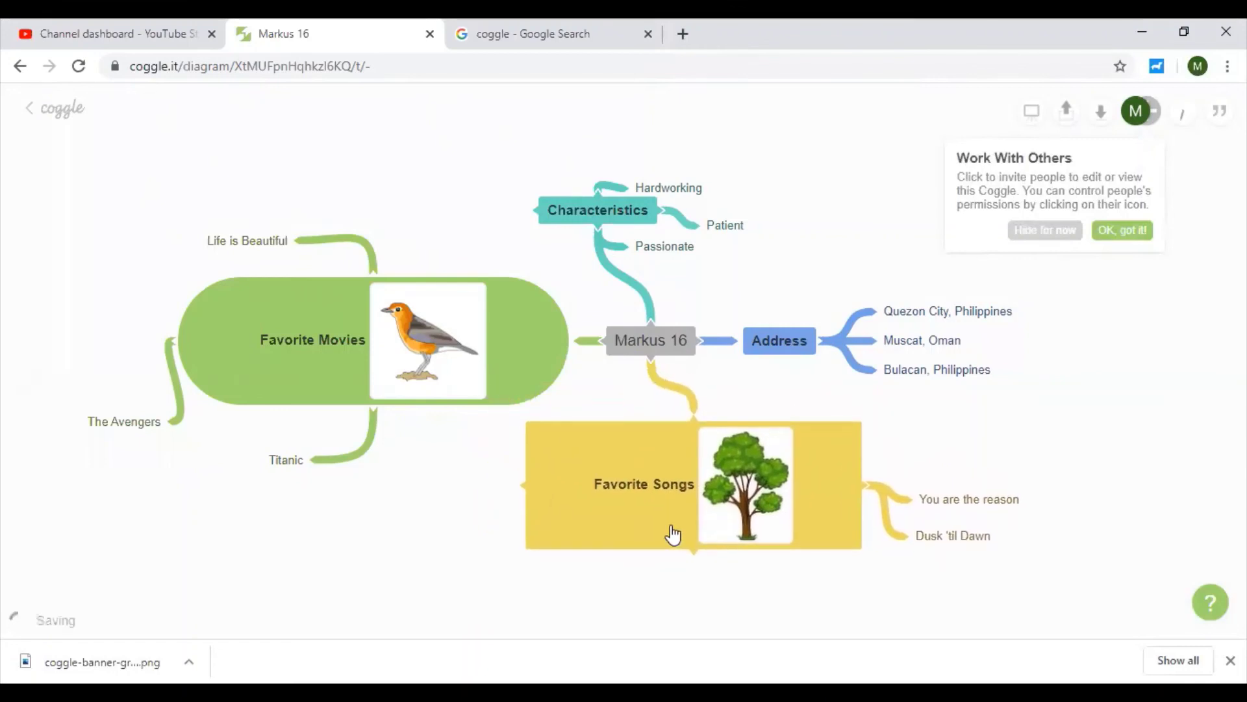
- Add the star icon after the text of the "Address" branch
left_click(793, 345)
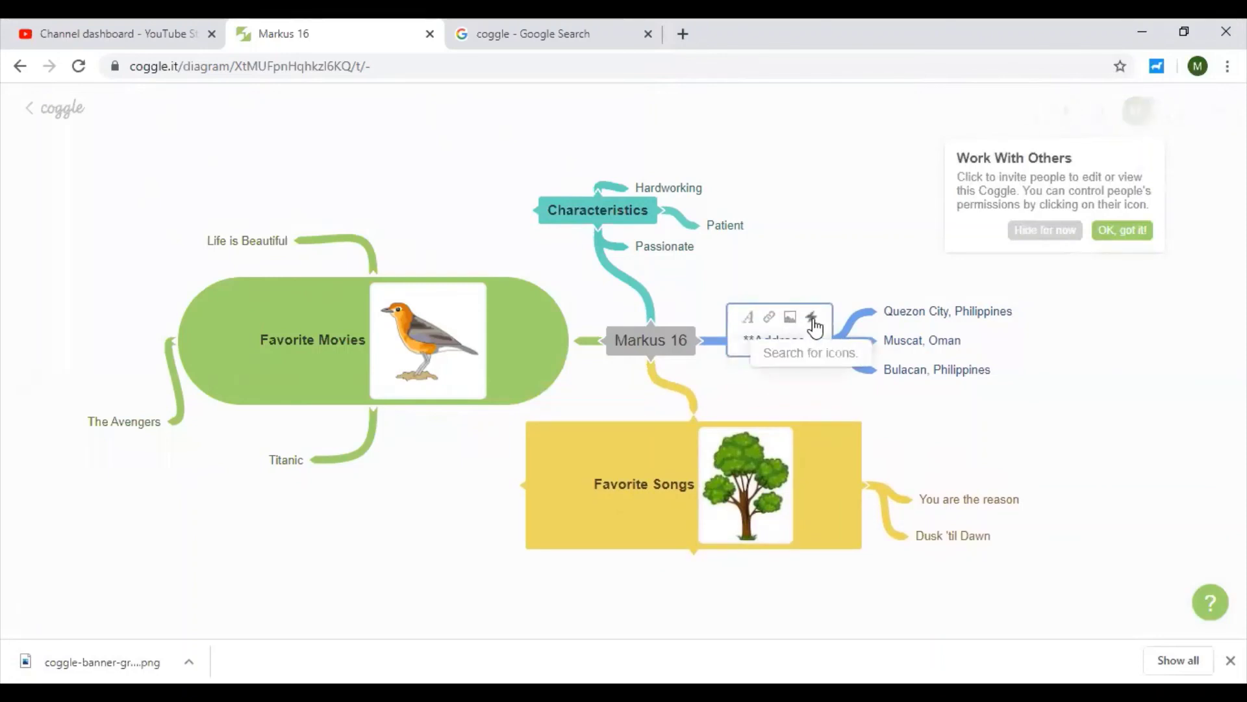
left_click(812, 318)
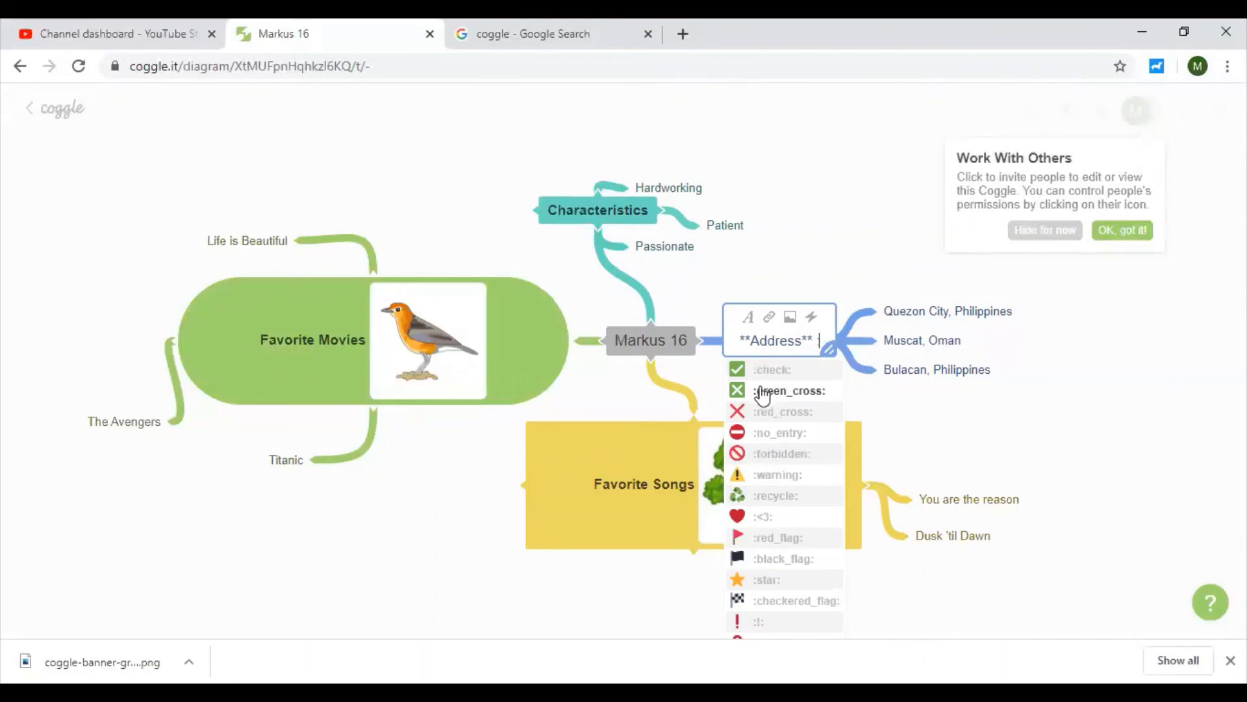
left_click(767, 580)
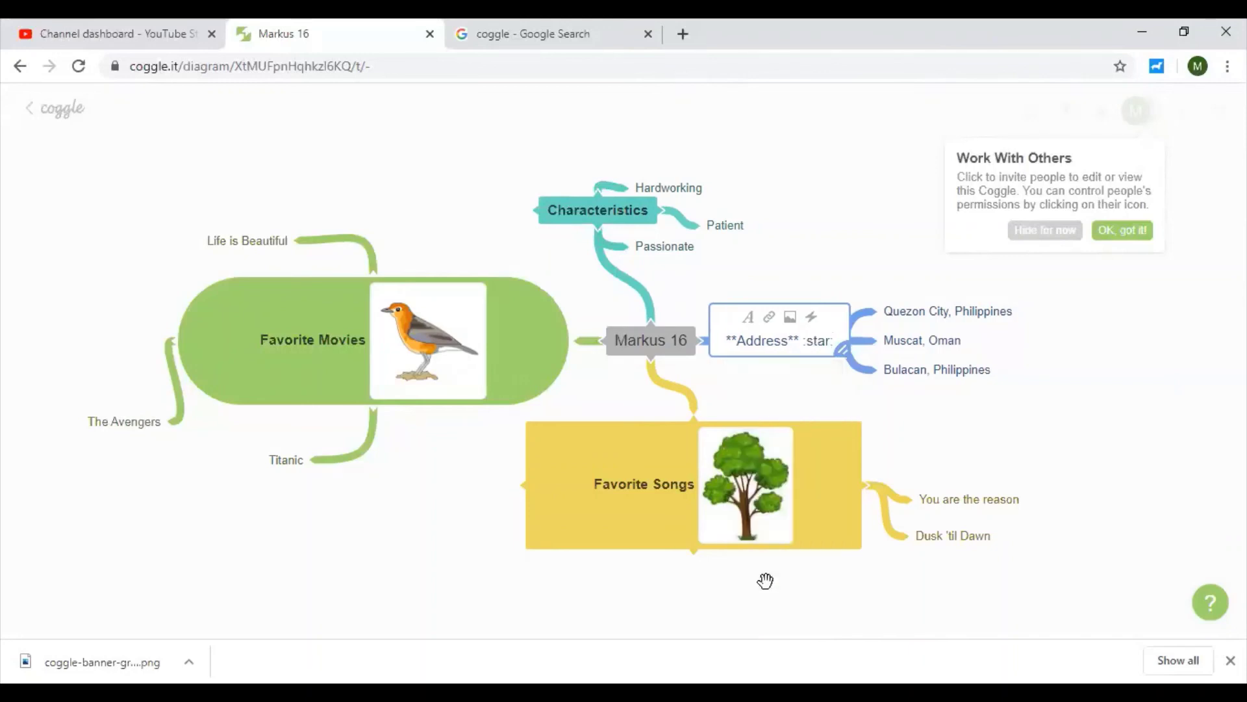
left_click(837, 615)
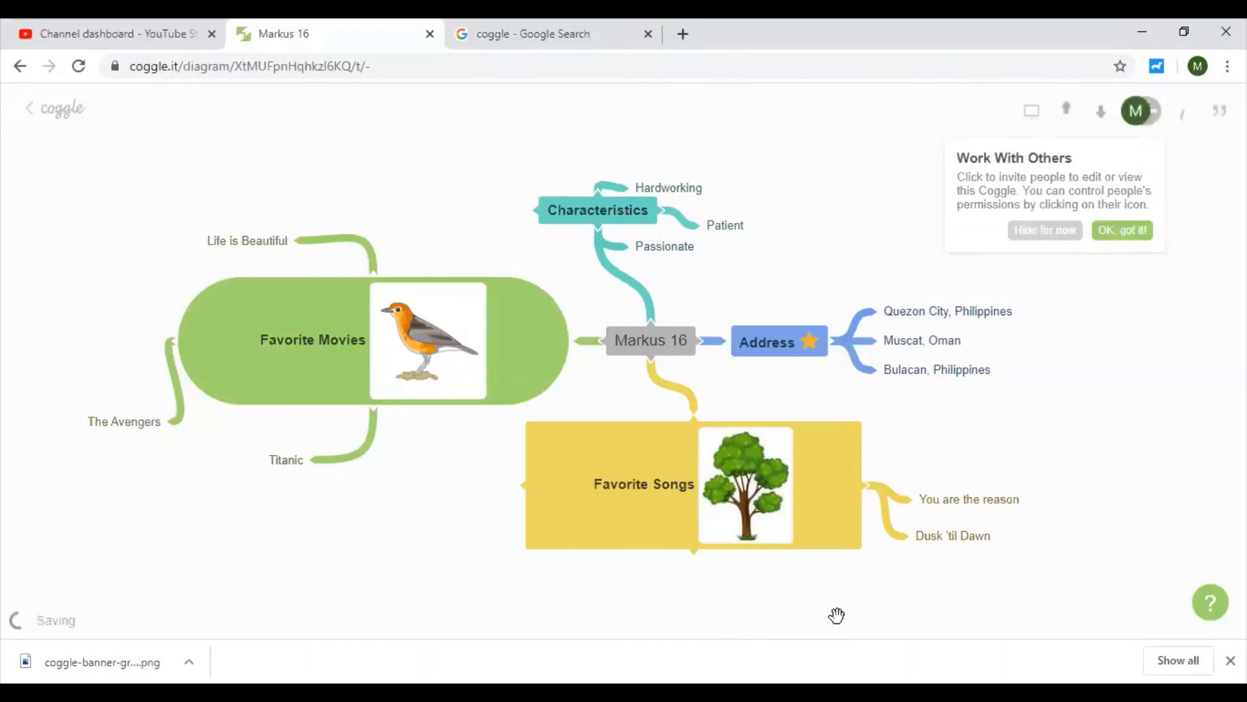
mouse_move(801, 377)
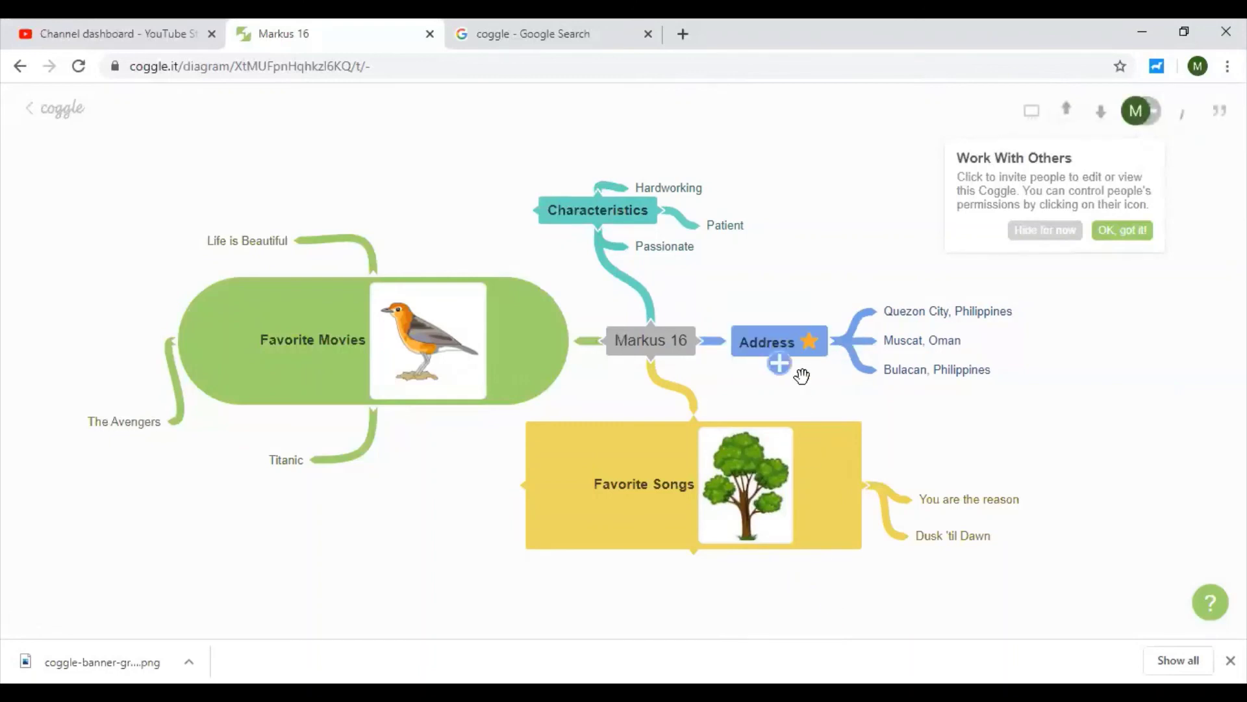
- Add the fire icon after the "Characteristics" branch text and move its "Hardworking" sub-branch slightly up and right
left_click(623, 221)
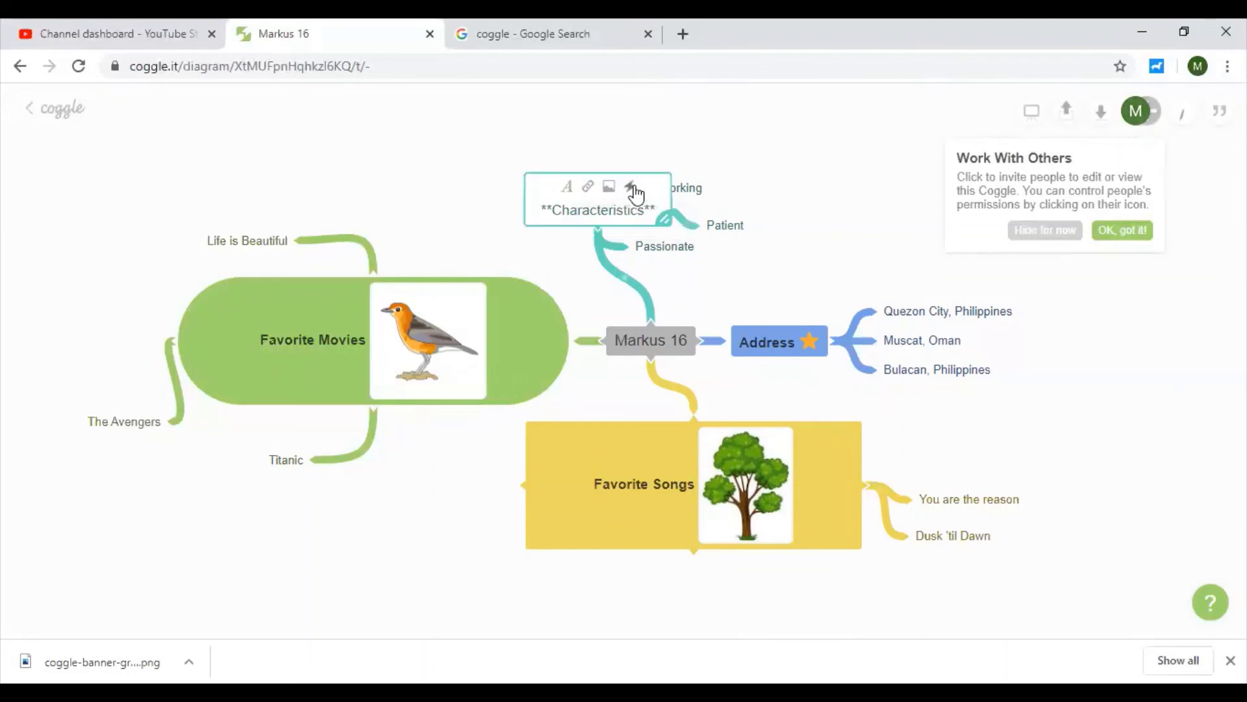
left_click(631, 189)
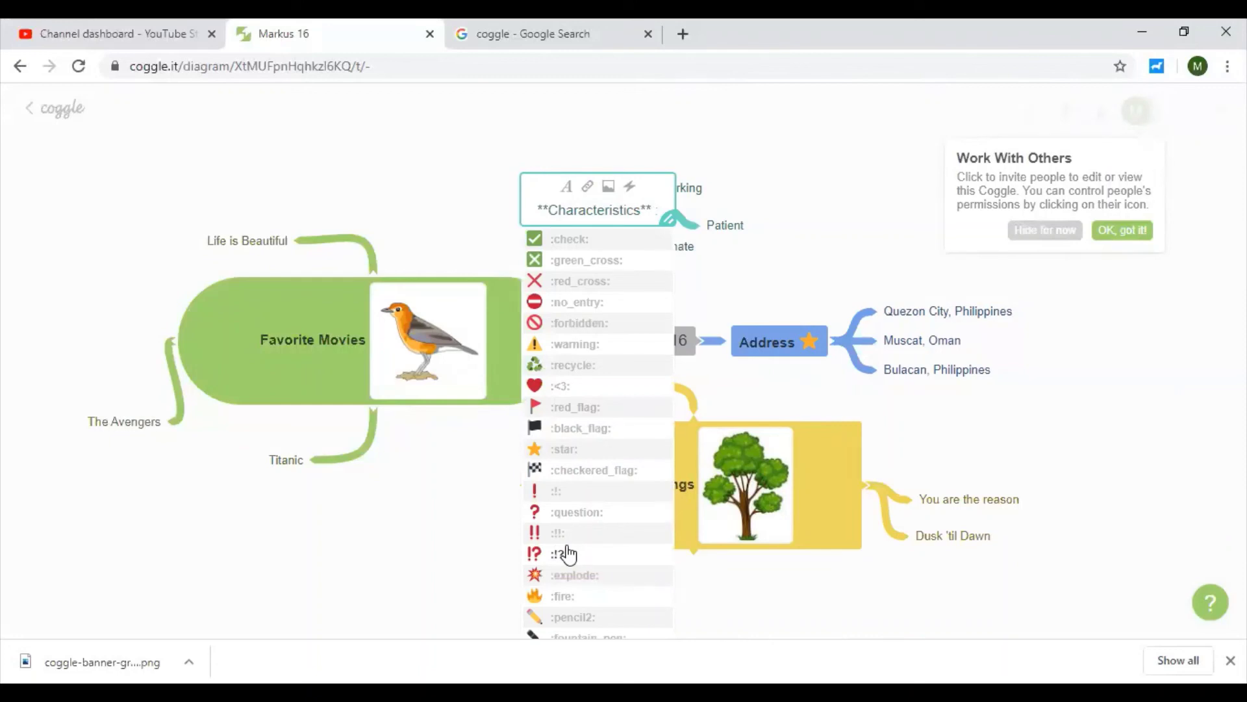
left_click(563, 593)
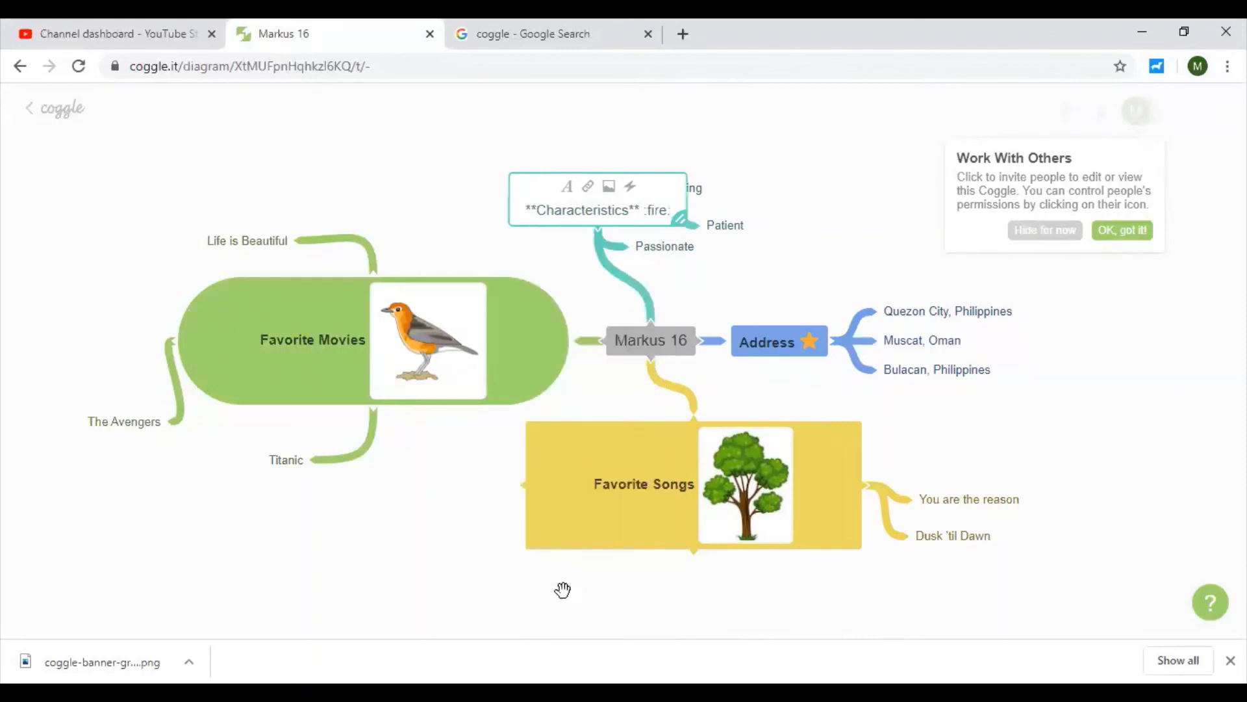
left_click(783, 271)
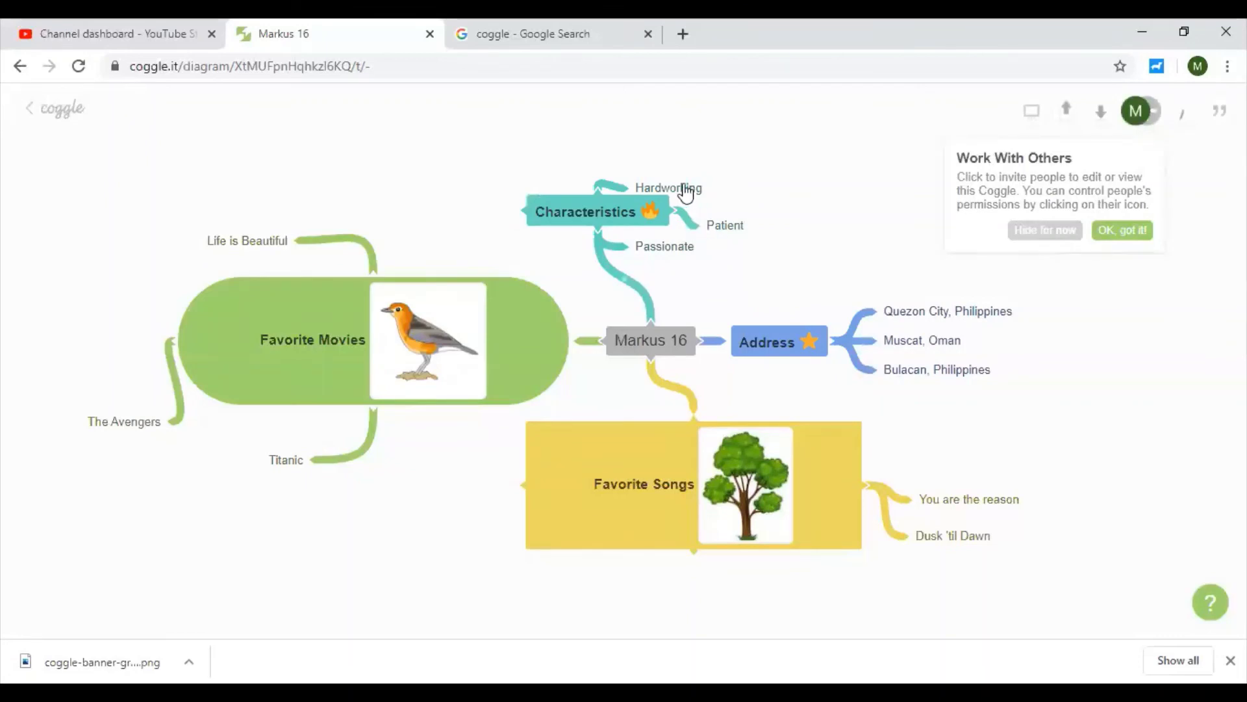
left_click_drag(685, 192, 696, 173)
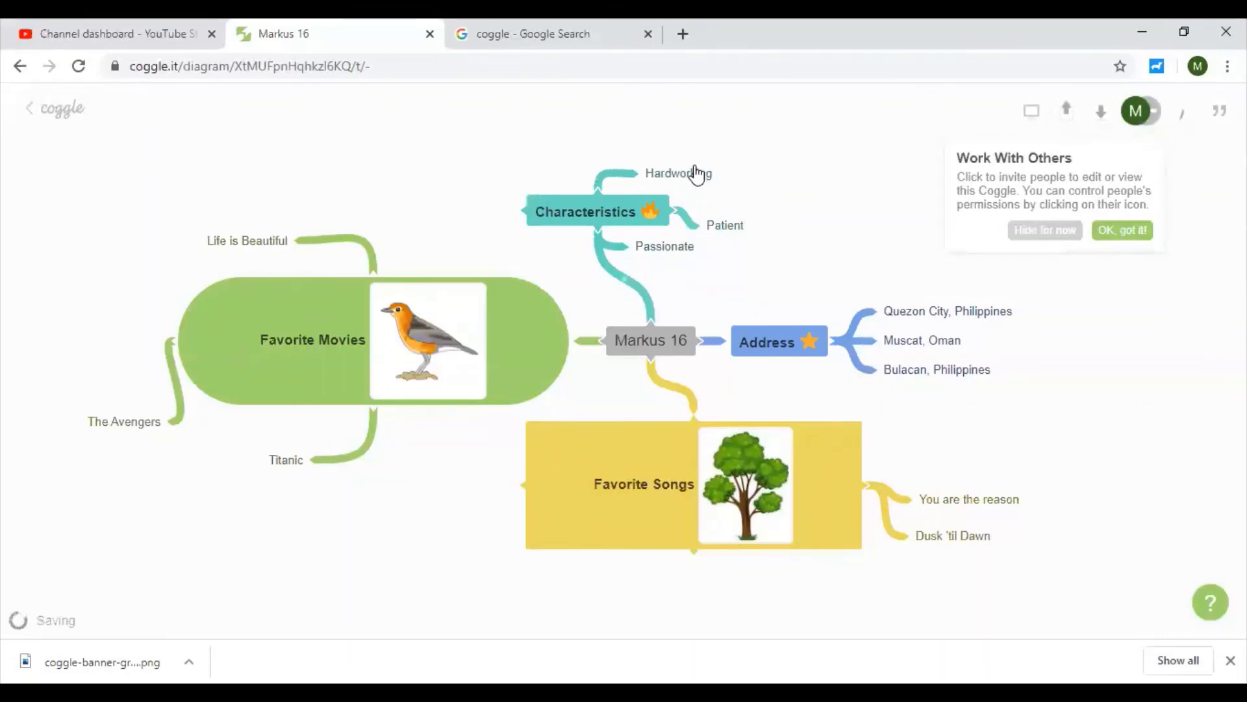